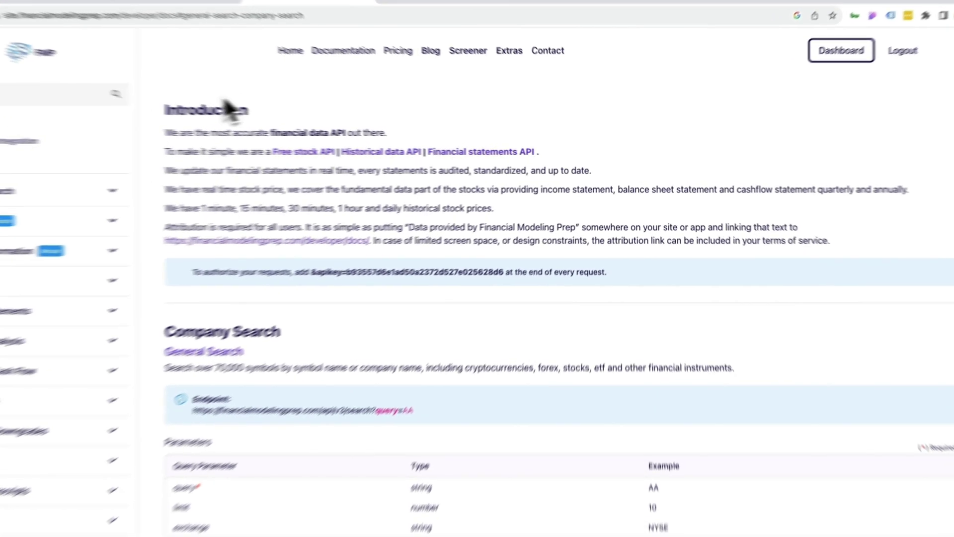
- Copy the account's API key value from the authorization note in the FMP documentation
left_click_drag(246, 116, 509, 208)
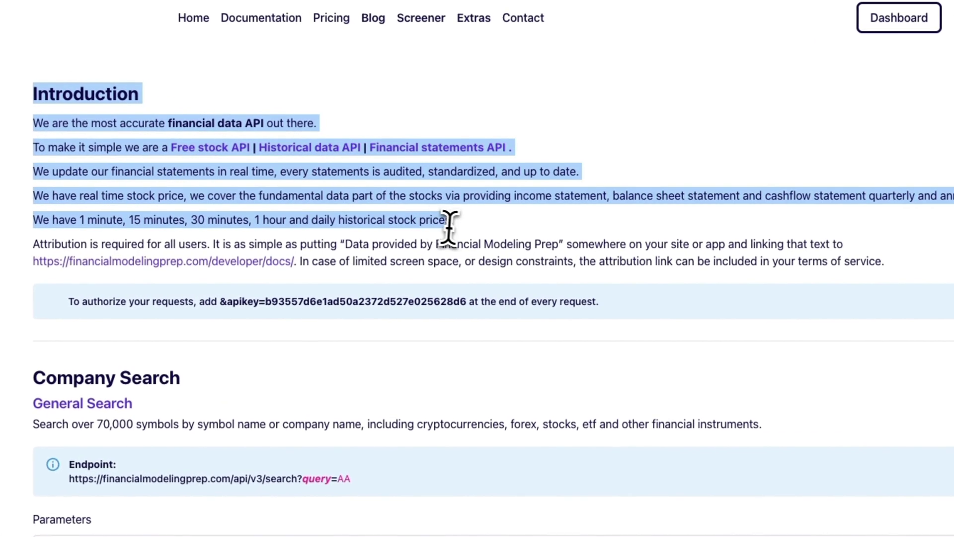
left_click_drag(448, 226, 897, 266)
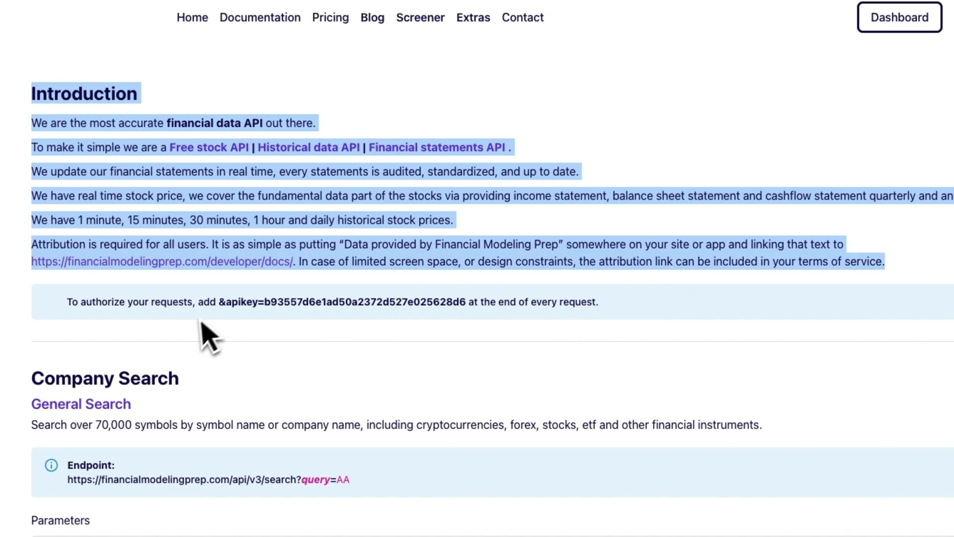
left_click(223, 302)
left_click_drag(223, 302, 272, 318)
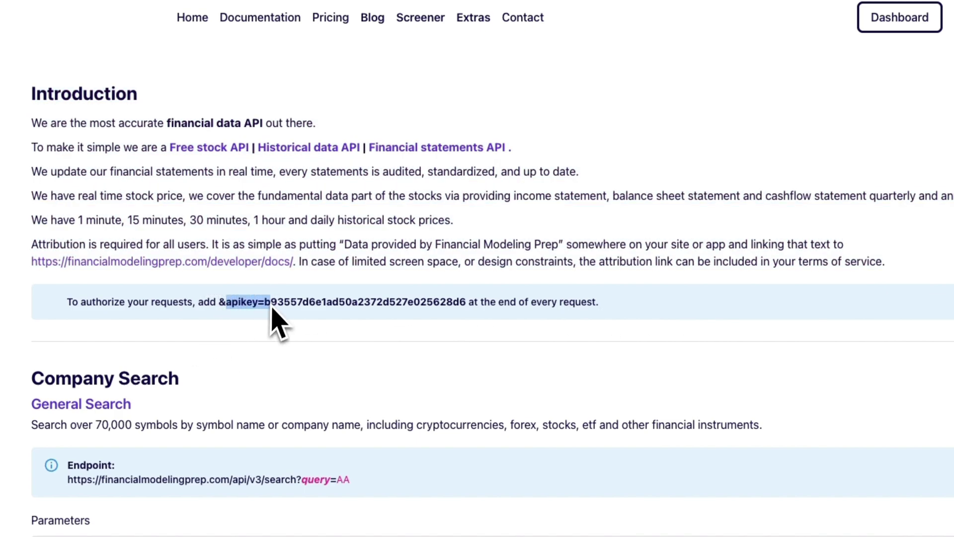
left_click(261, 337)
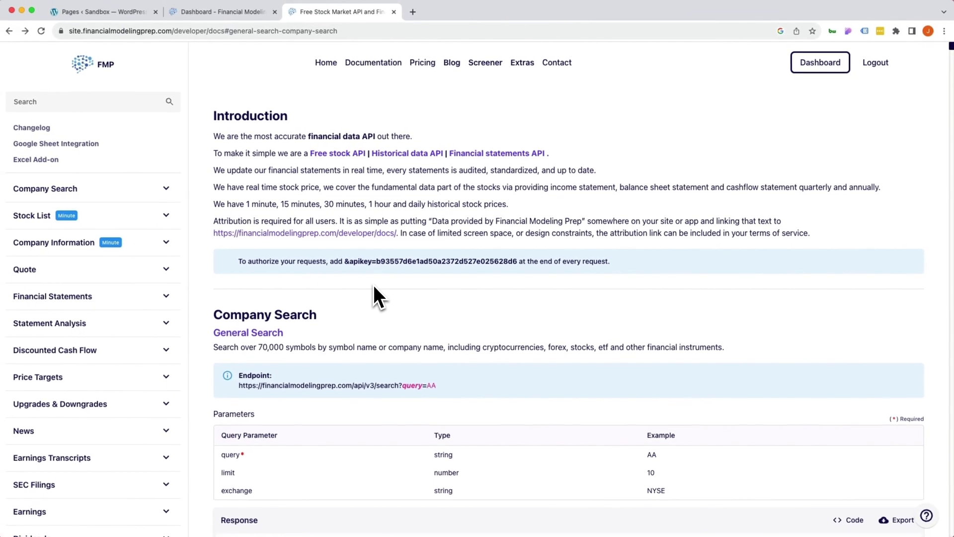
double_click(388, 262)
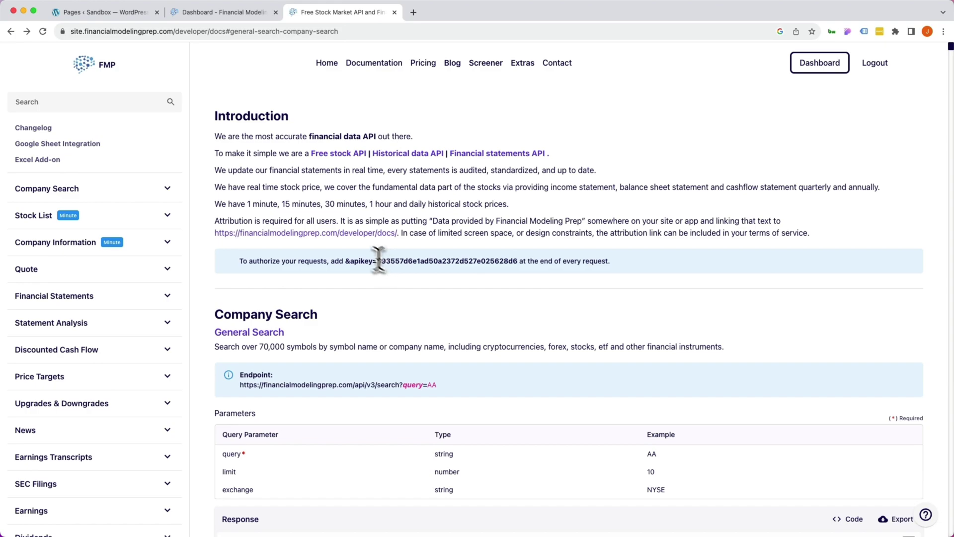
key("ctrl+shift+Tab")
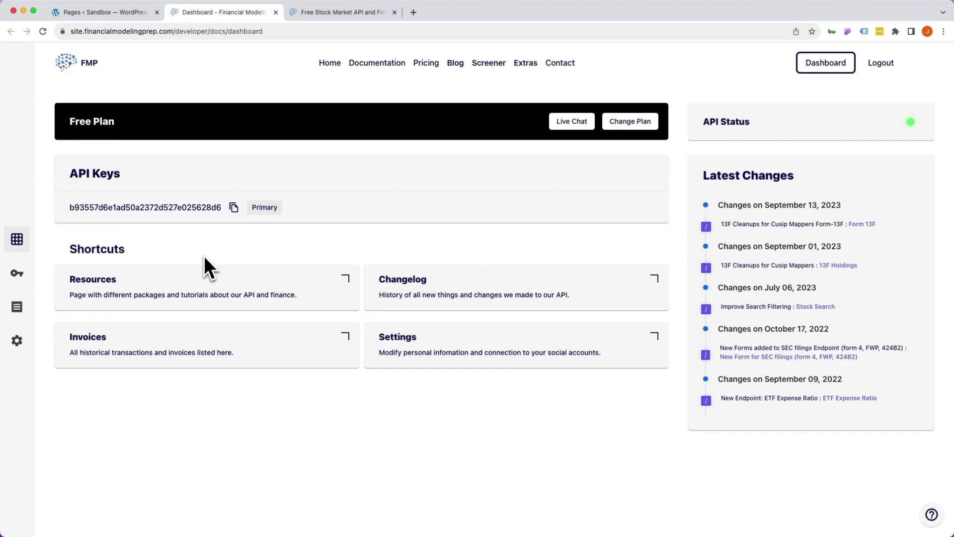
- Switch on the External API (Beta) feature under Advanced in Cornerstone Settings
left_click(96, 15)
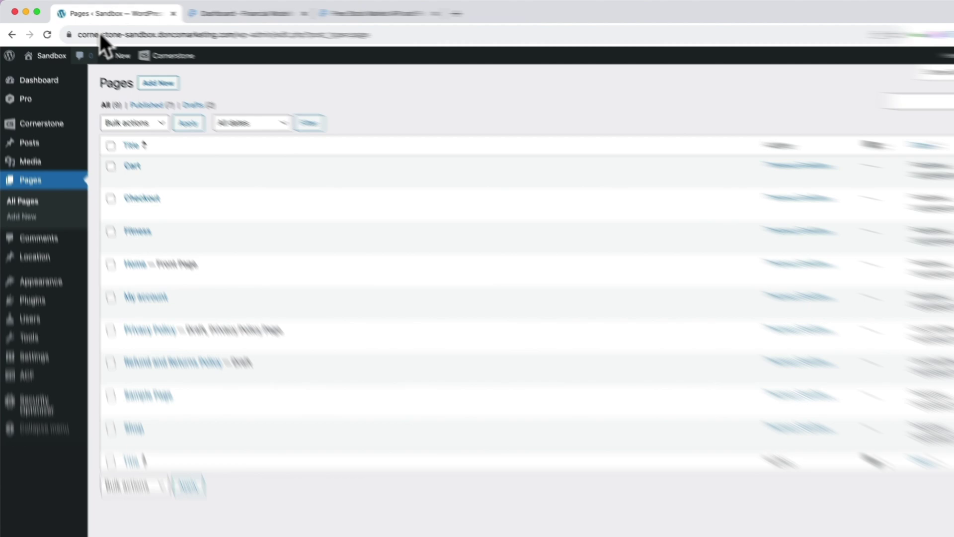
mouse_move(55, 114)
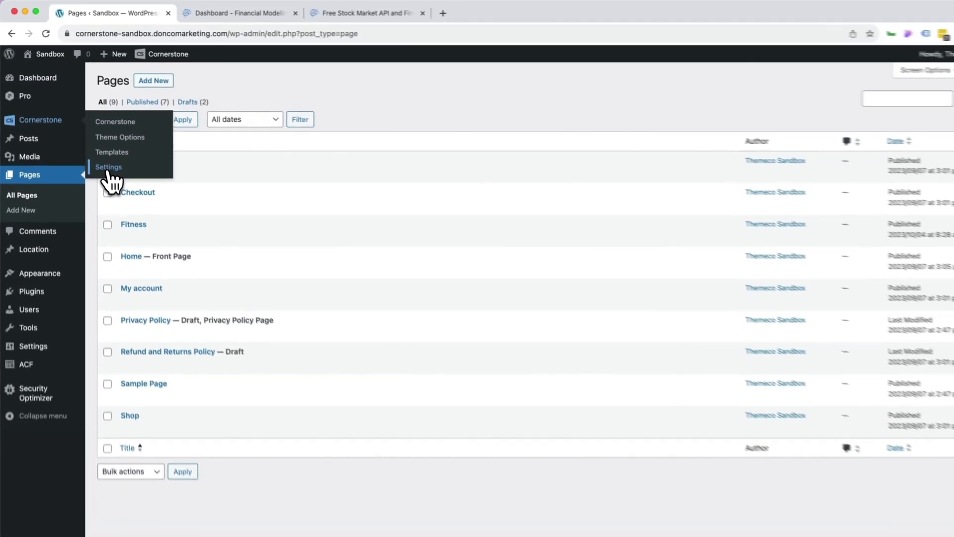
left_click(108, 168)
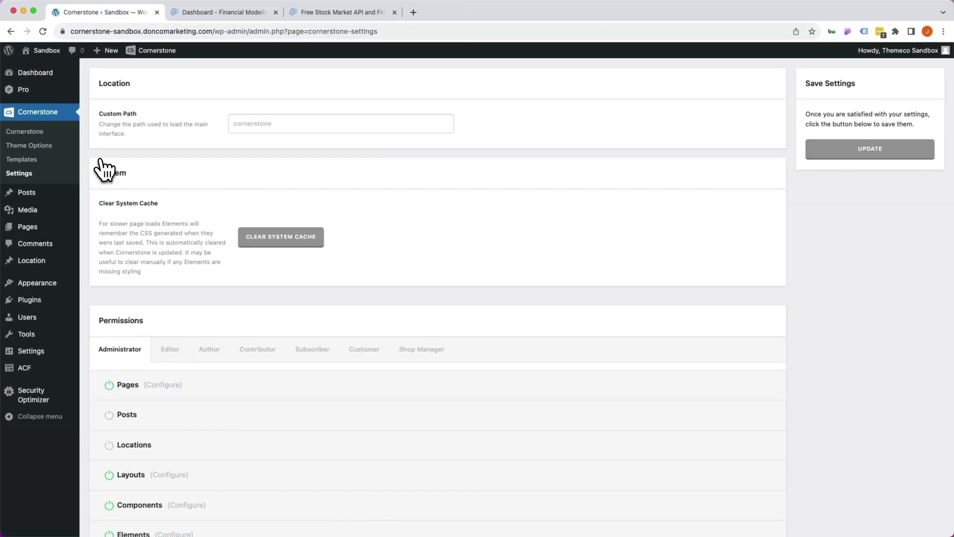
scroll(103, 167, "down", 5)
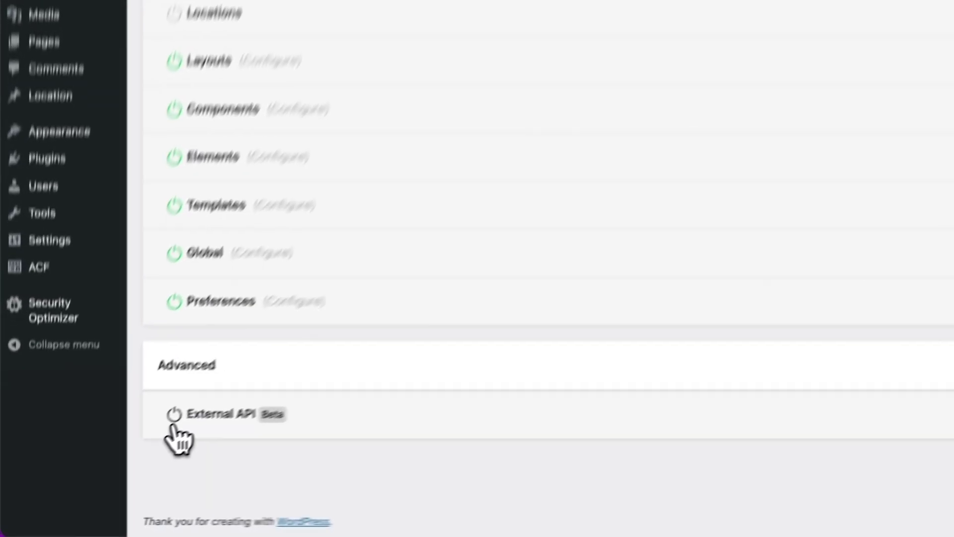
left_click(109, 461)
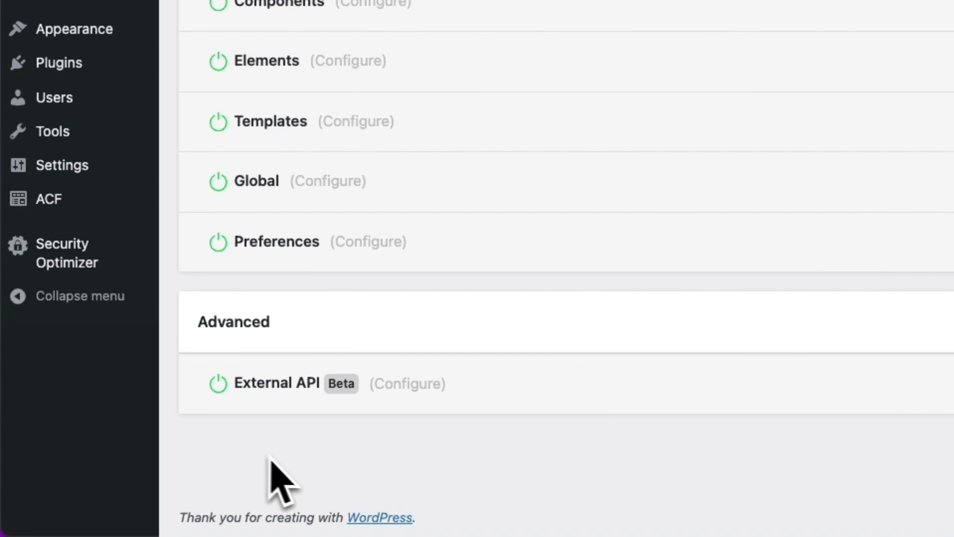
left_click(431, 383)
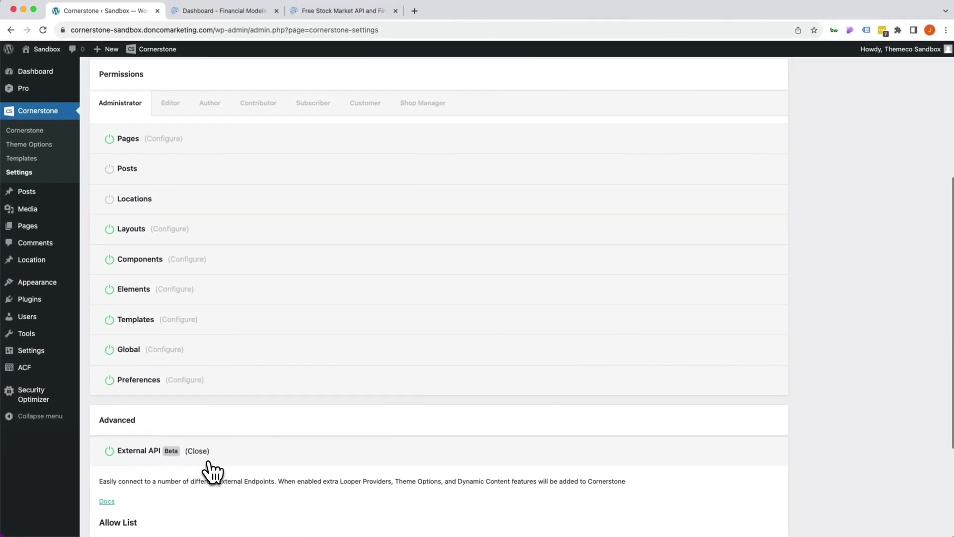
scroll(213, 470, "down", 3)
left_click(146, 423)
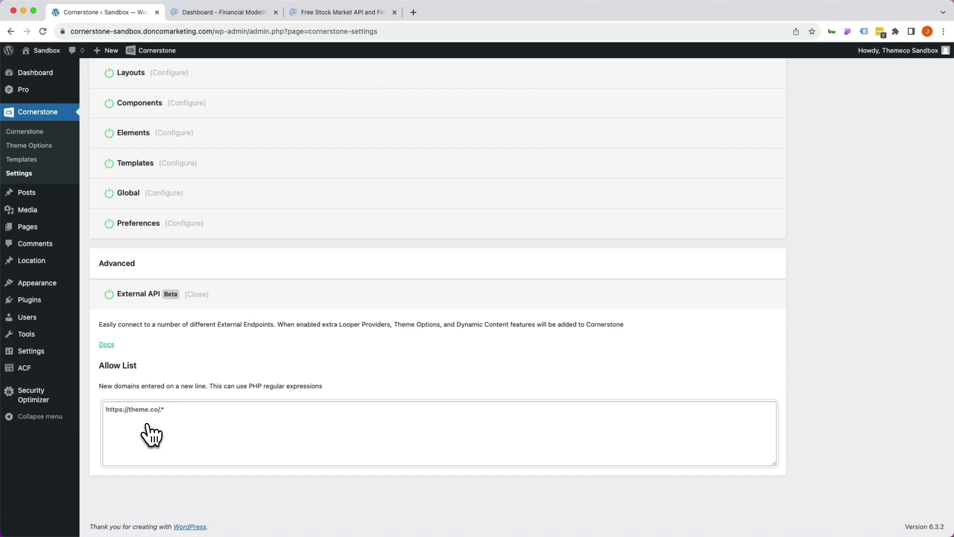
left_click(322, 19)
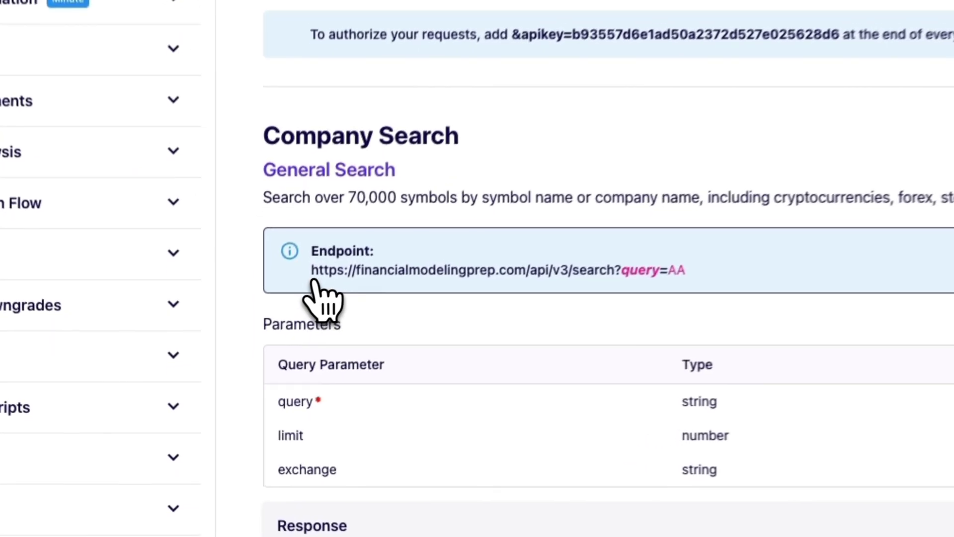
left_click_drag(312, 272, 645, 264)
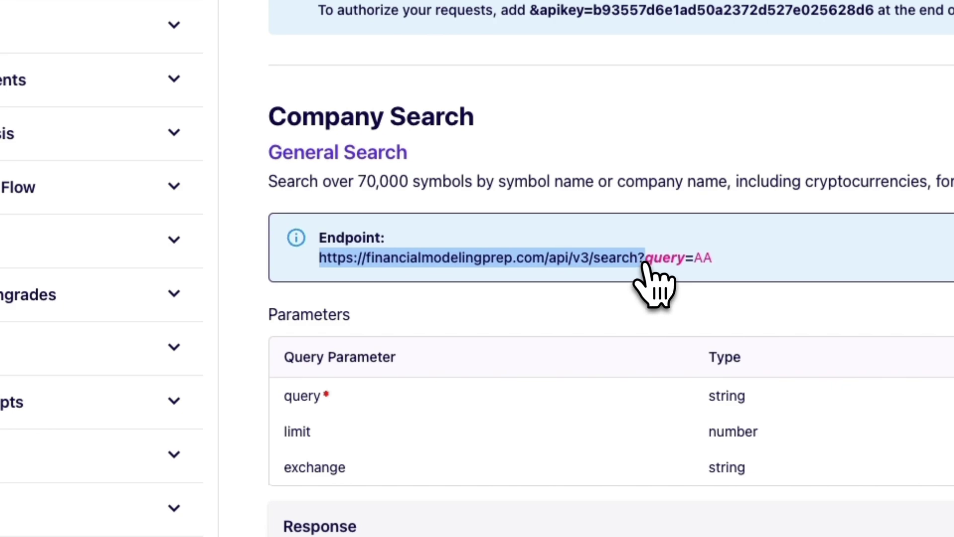
left_click_drag(645, 263, 544, 270)
key("super+c")
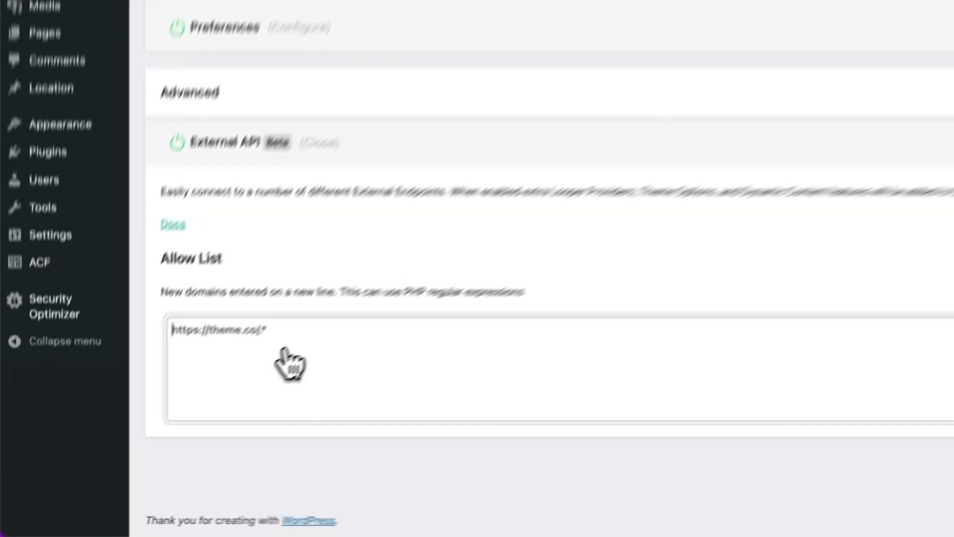
left_click(154, 440)
key("super+v")
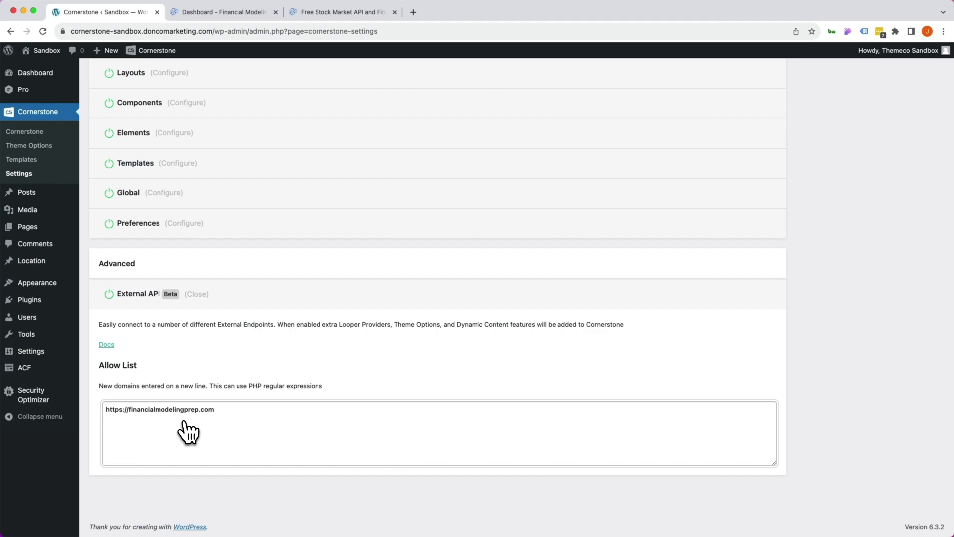
scroll(615, 479, "up", 5)
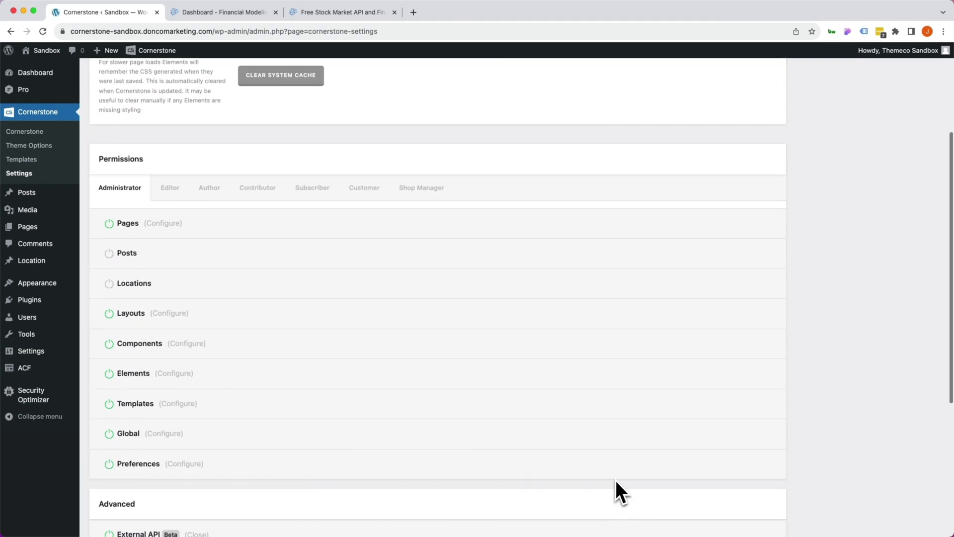
scroll(615, 479, "up", 3)
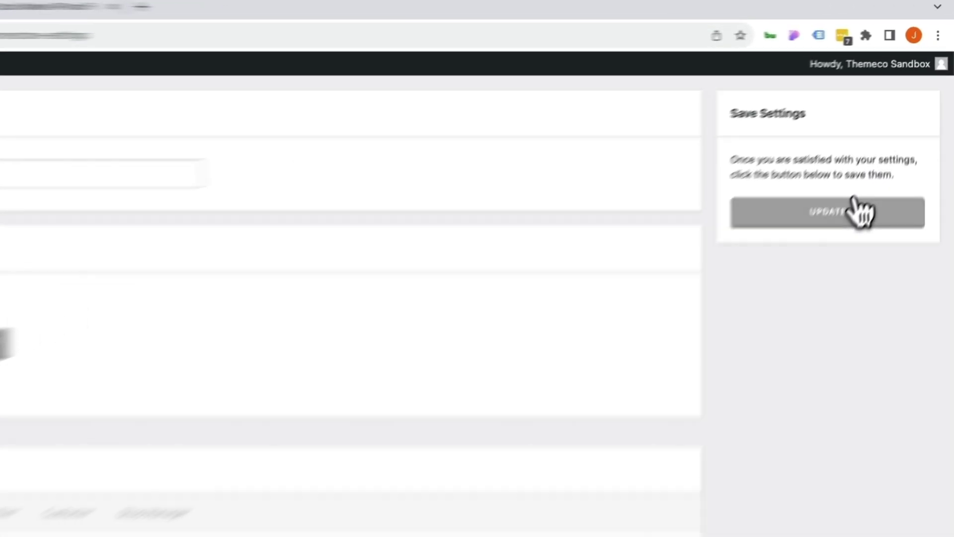
left_click(860, 211)
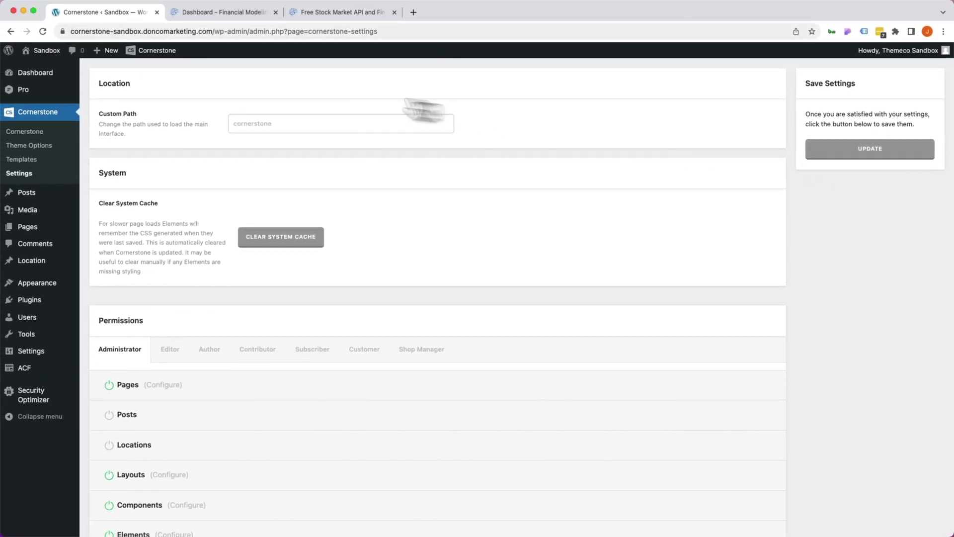
- Launch Cornerstone, create a blank Page titled 'Stock Market API', and save it
mouse_move(157, 50)
left_click(158, 68)
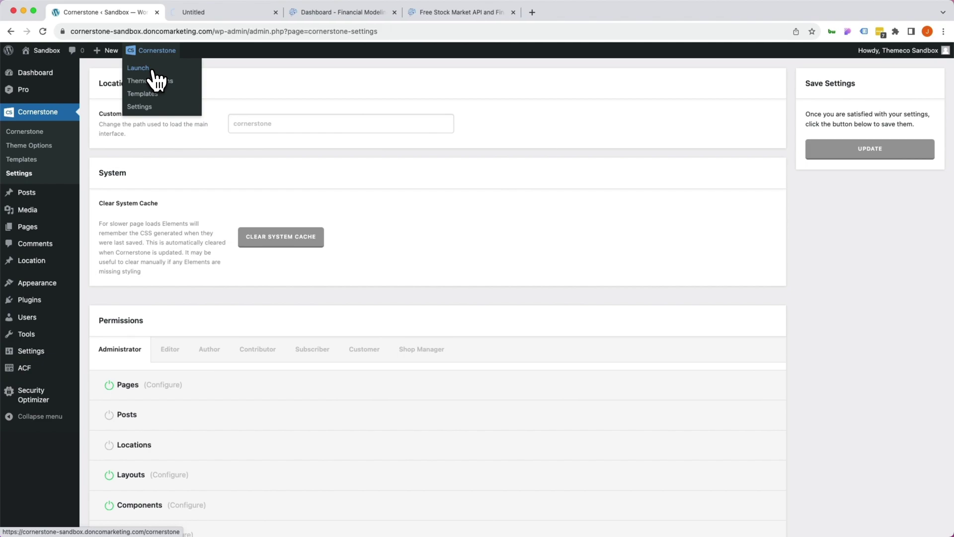
left_click(209, 12)
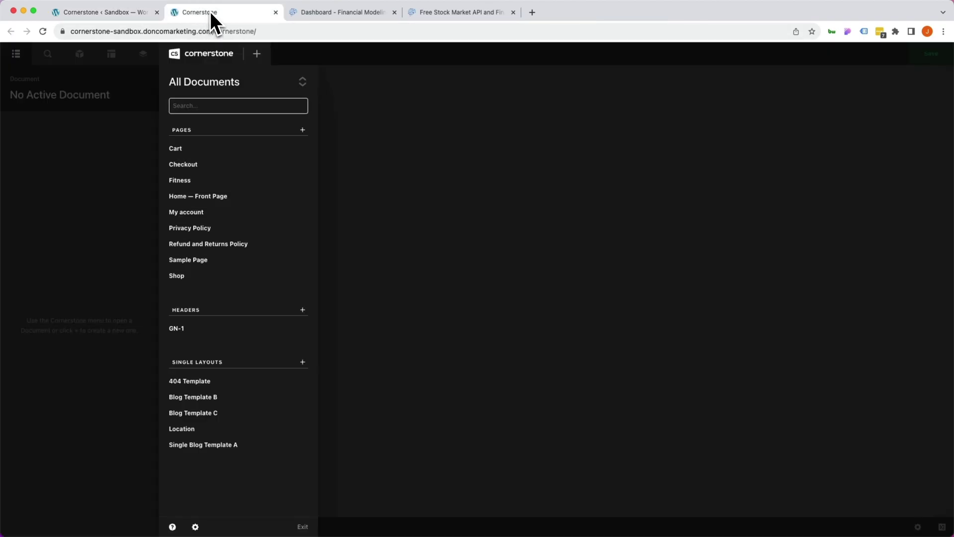
left_click(253, 54)
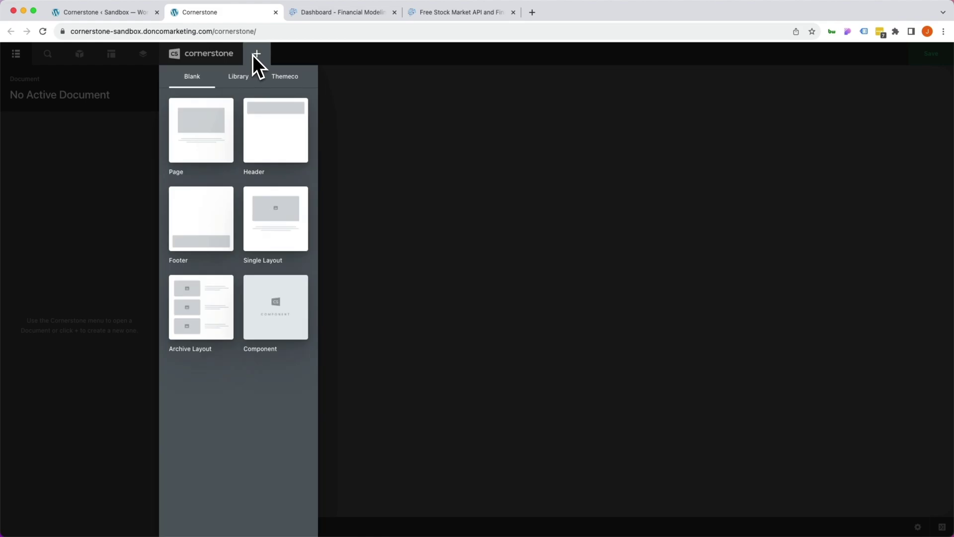
left_click(204, 130)
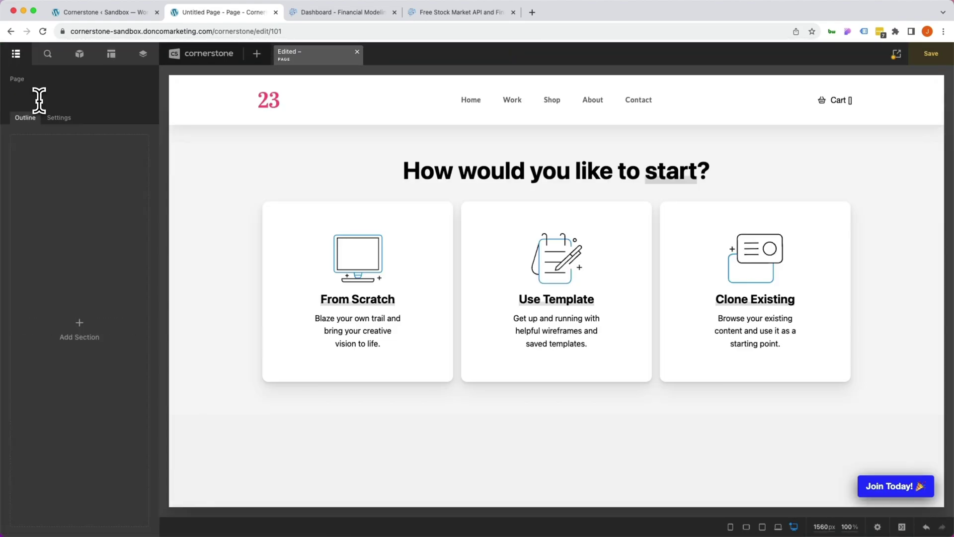
left_click(38, 98)
type("Stock")
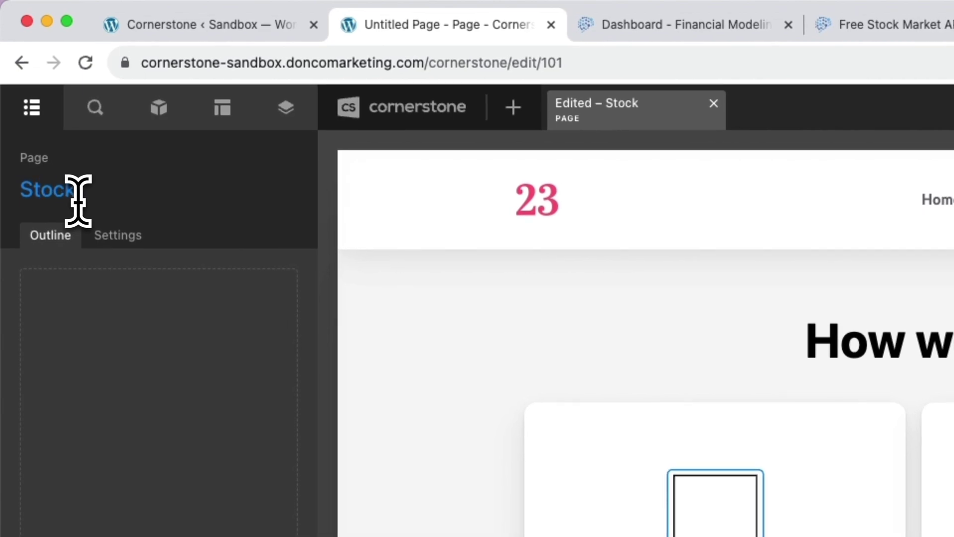
type(" Market API")
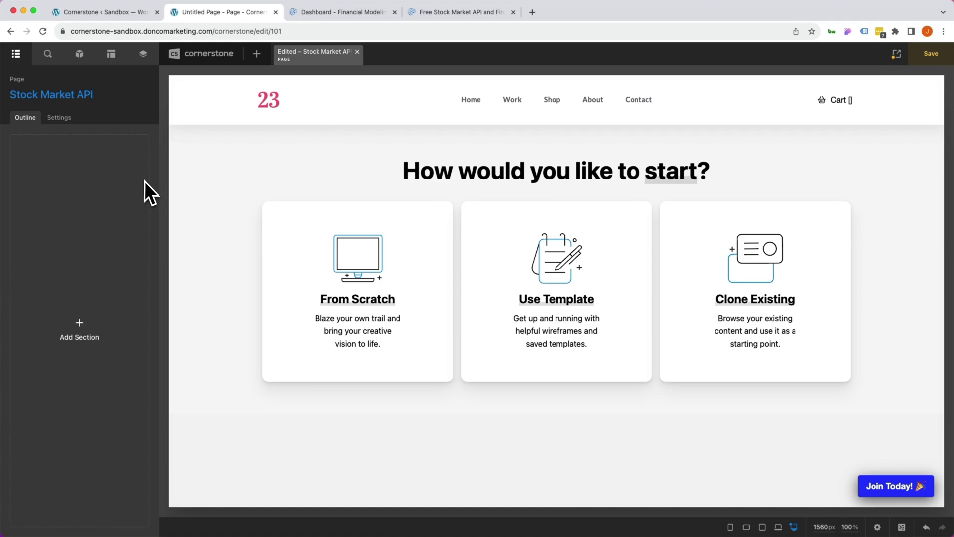
key("super+s")
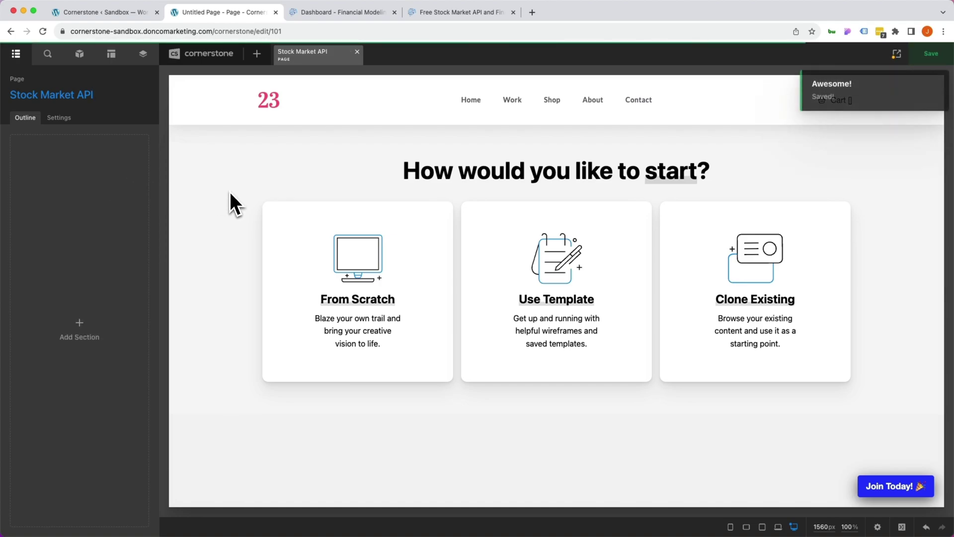
- Add a new Global Endpoint in Cornerstone's global API options
left_click(144, 59)
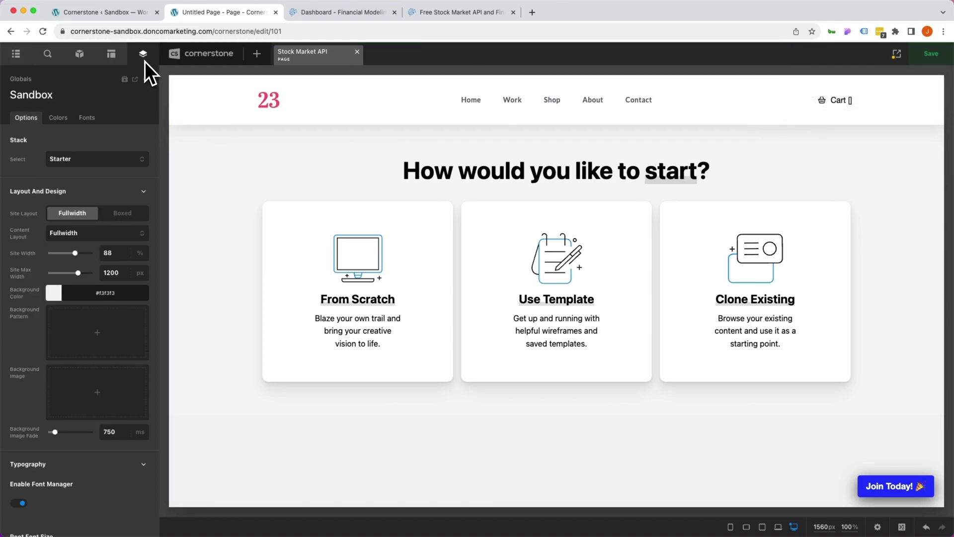
scroll(72, 141, "down", 15)
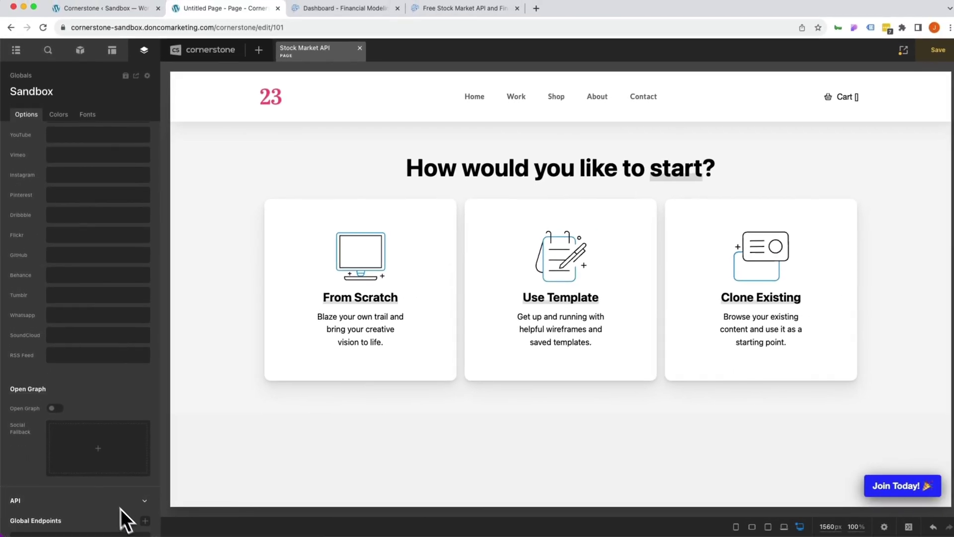
left_click(243, 509)
scroll(107, 499, "down", 5)
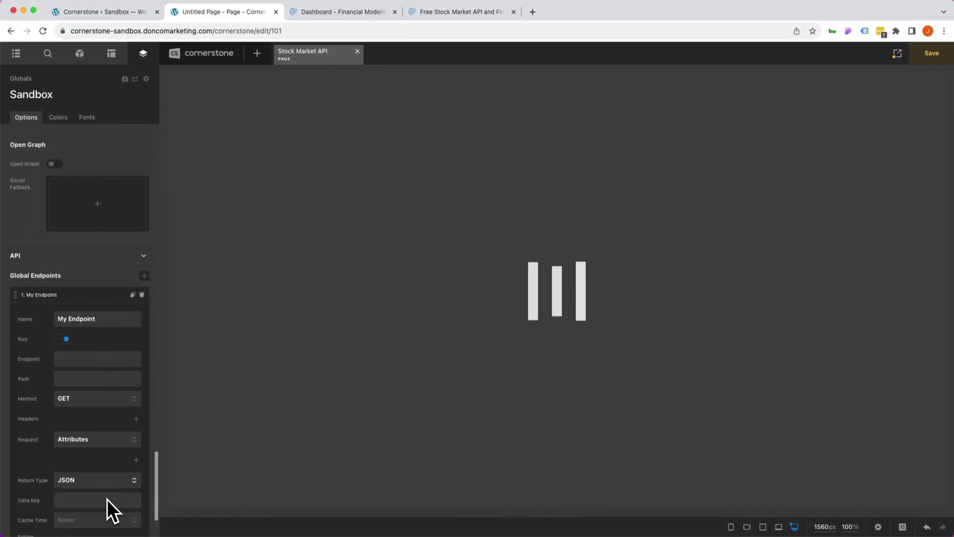
scroll(147, 467, "down", 2)
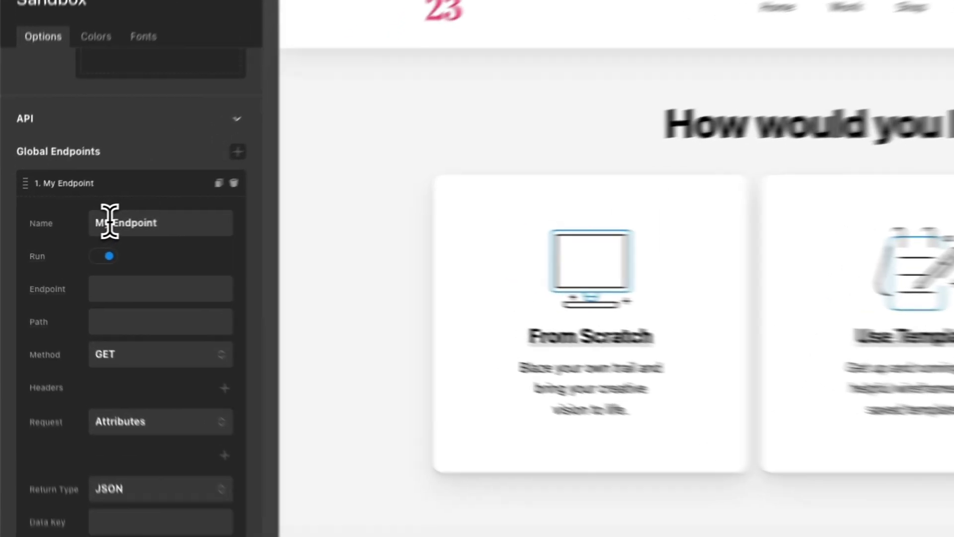
- Rename the endpoint from 'My Endpoint' to 'FMP API'
triple_click(67, 230)
key("BackSpace")
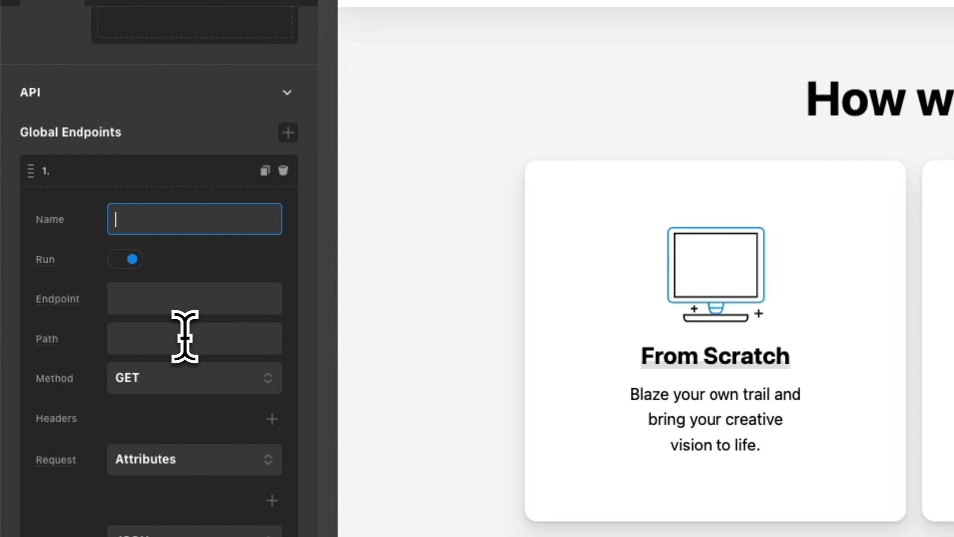
type("FMP API")
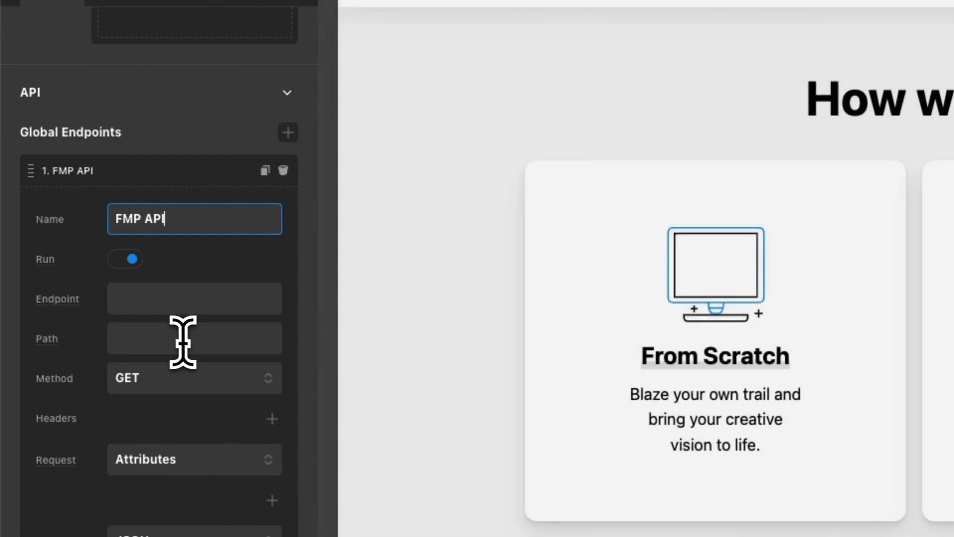
left_click(154, 318)
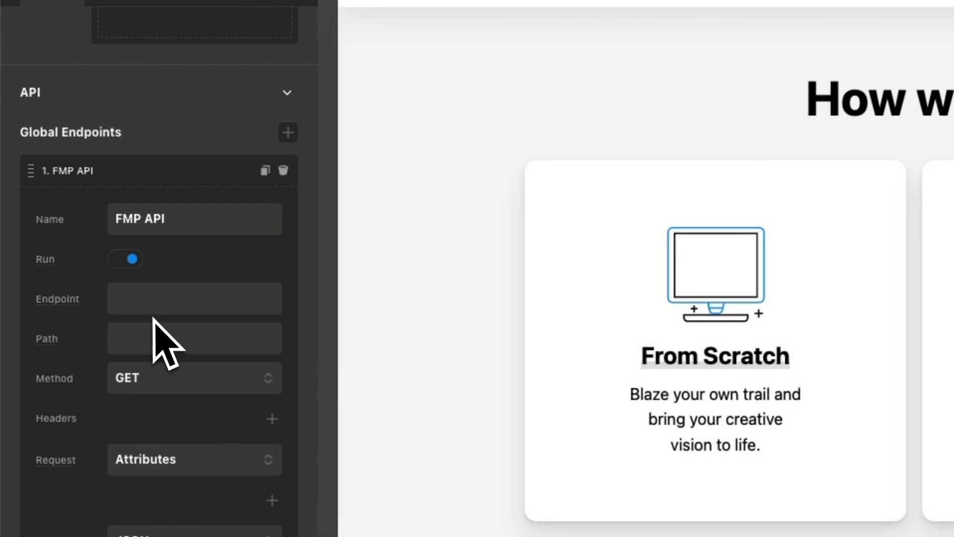
left_click(154, 315)
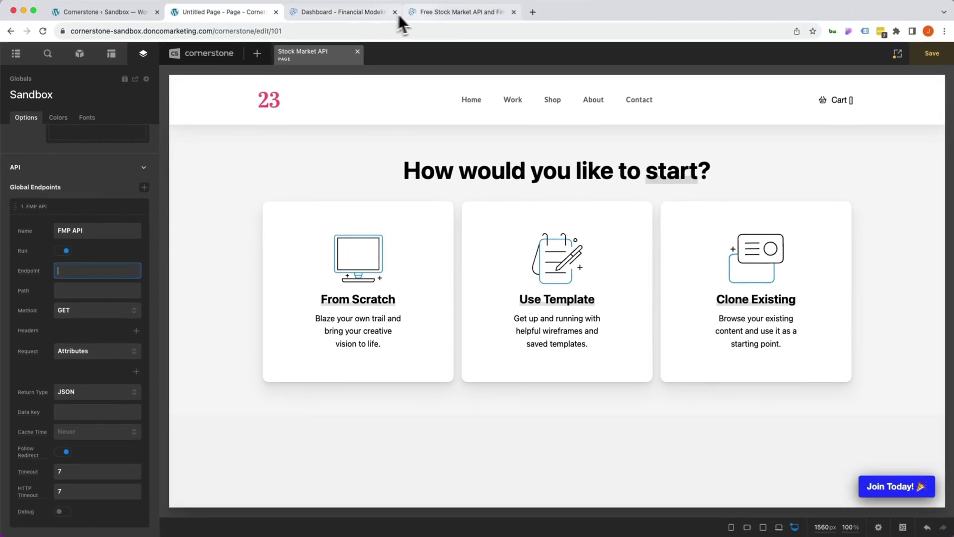
left_click(418, 14)
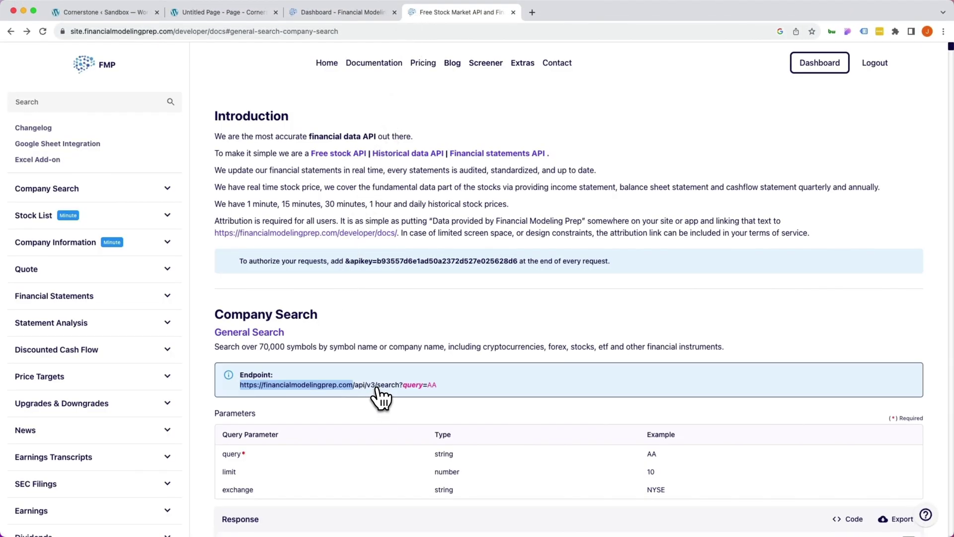
left_click_drag(377, 387, 237, 390)
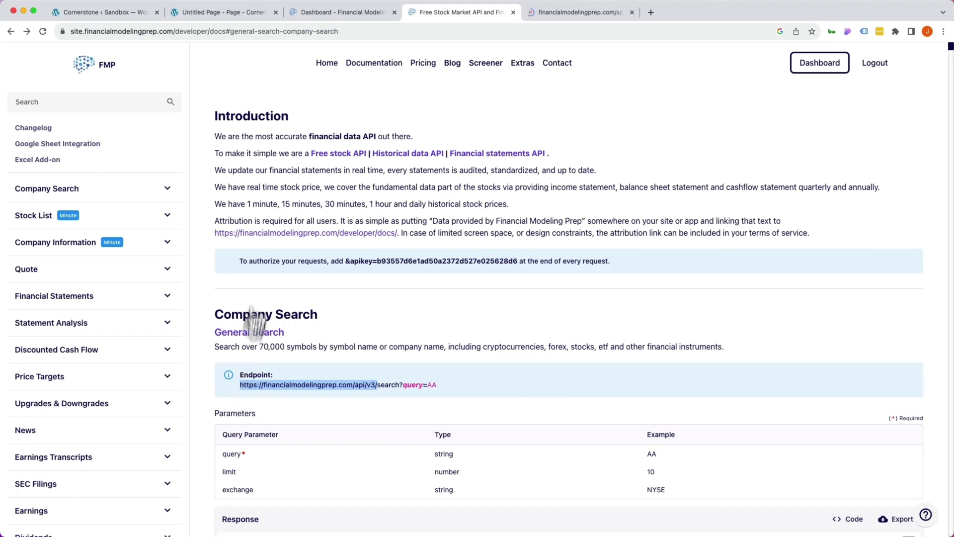
left_click(208, 19)
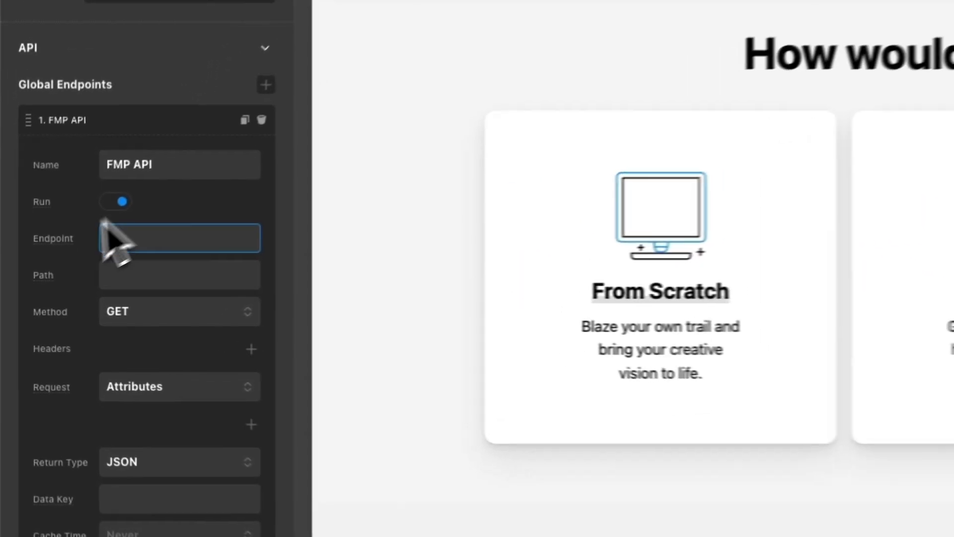
key("super+v")
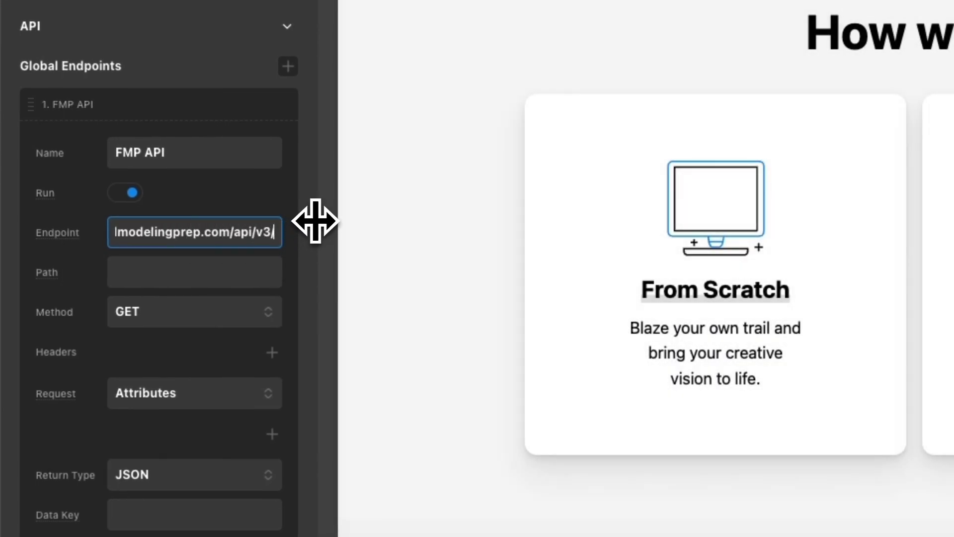
left_click_drag(316, 222, 507, 234)
left_click_drag(113, 232, 377, 234)
left_click(386, 234)
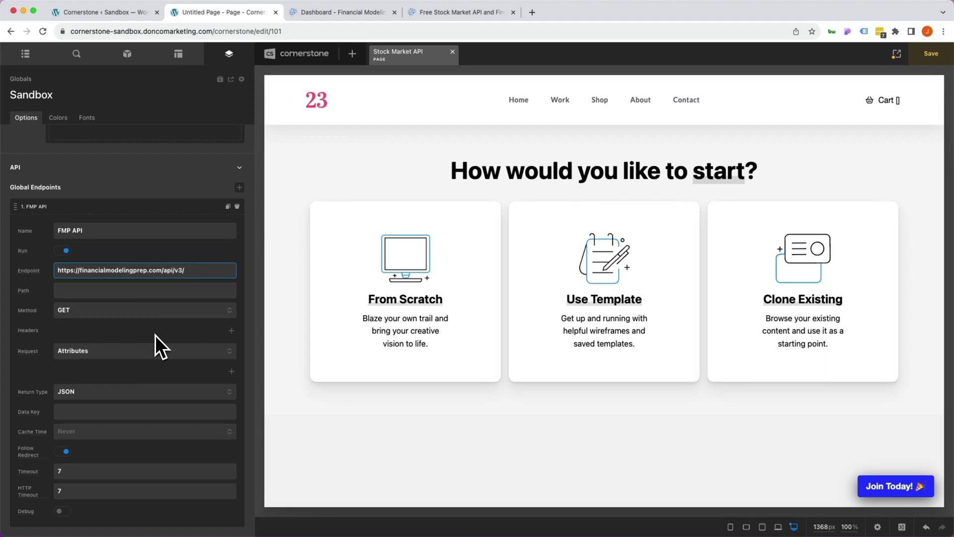
- Select the apikey parameter in the FMP docs' authorization note
left_click(462, 14)
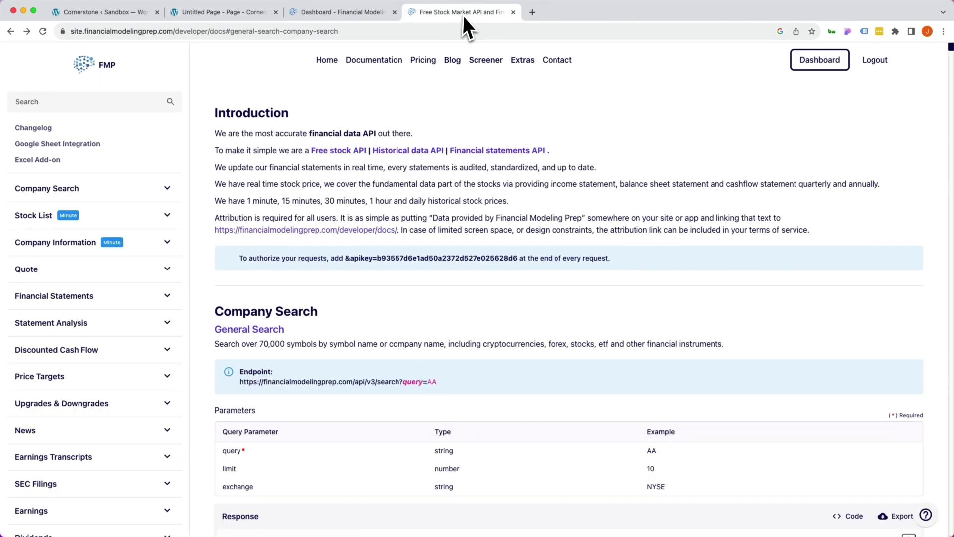
left_click_drag(346, 258, 525, 257)
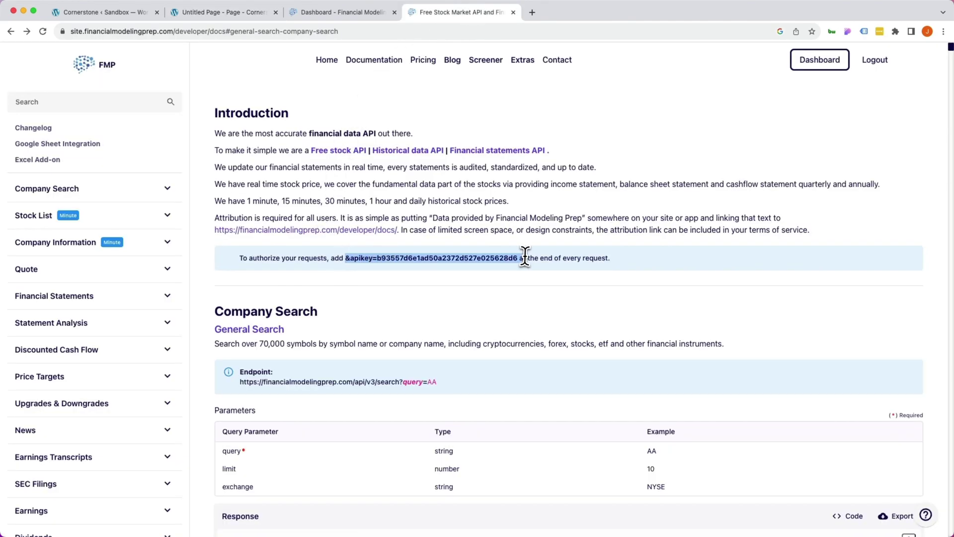
left_click(509, 278)
left_click_drag(350, 258, 524, 259)
left_click(478, 270)
left_click(214, 14)
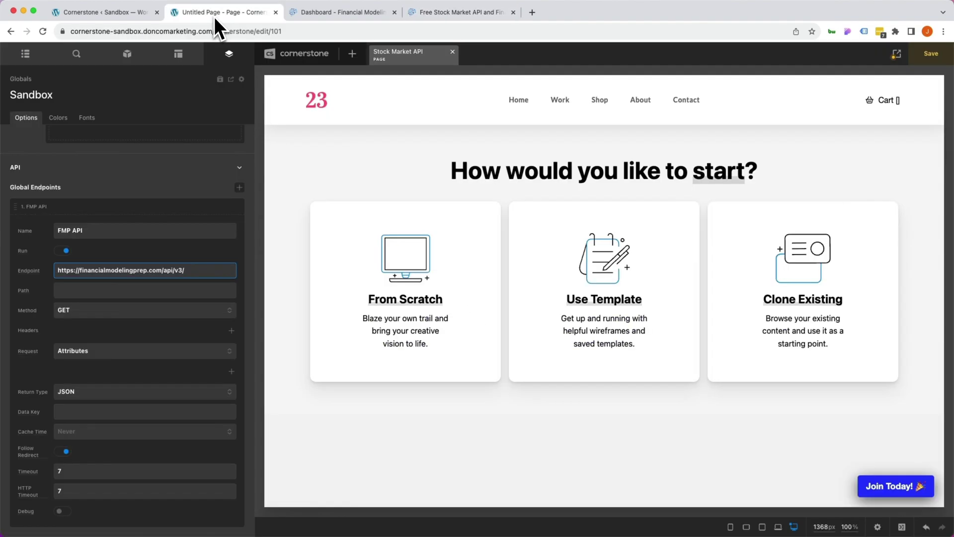
left_click(117, 292)
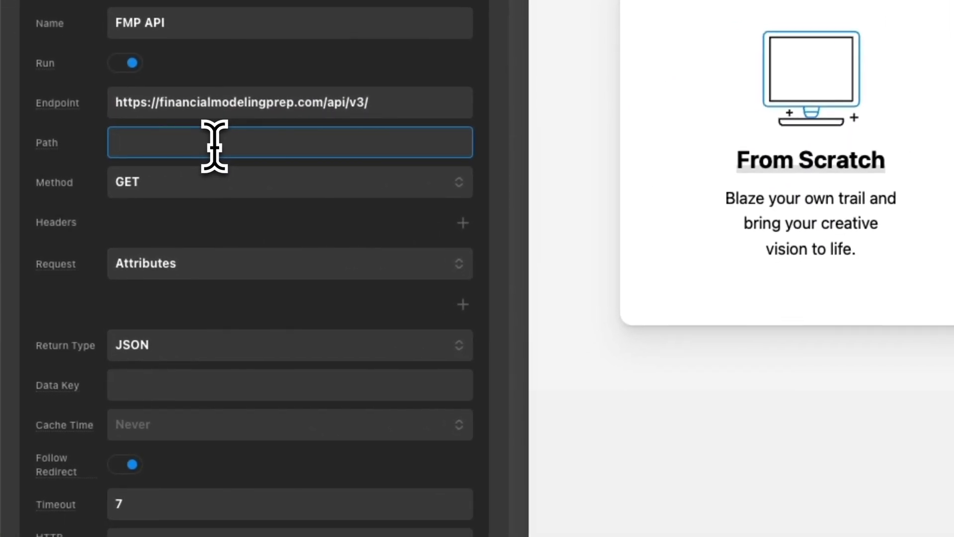
type("search?apikey-")
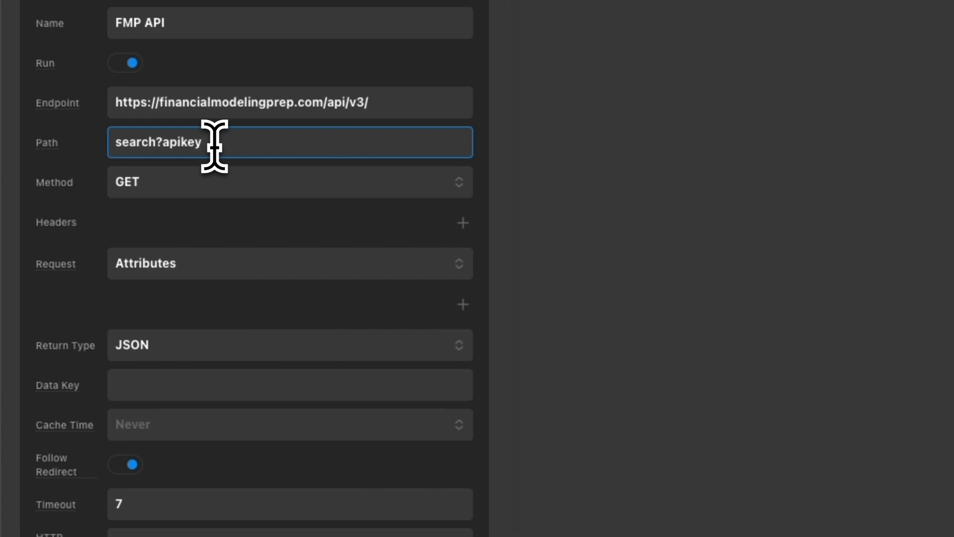
key("BackSpace")
type("=23456")
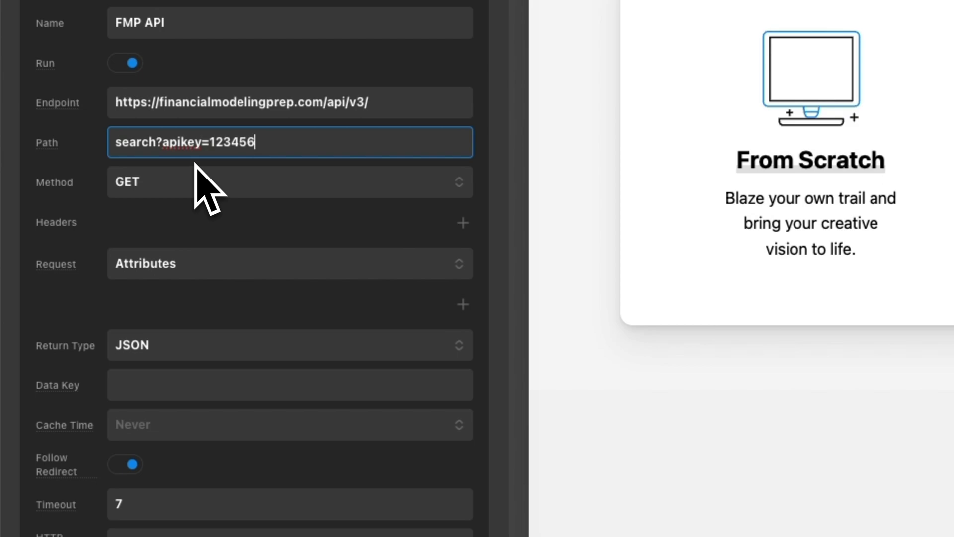
left_click_drag(155, 143, 340, 196)
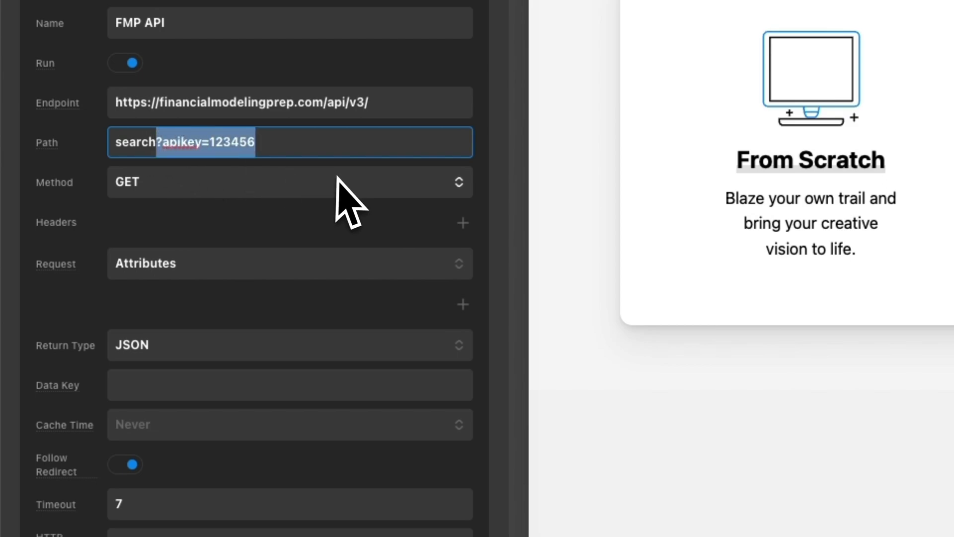
key("super+a")
key("BackSpace")
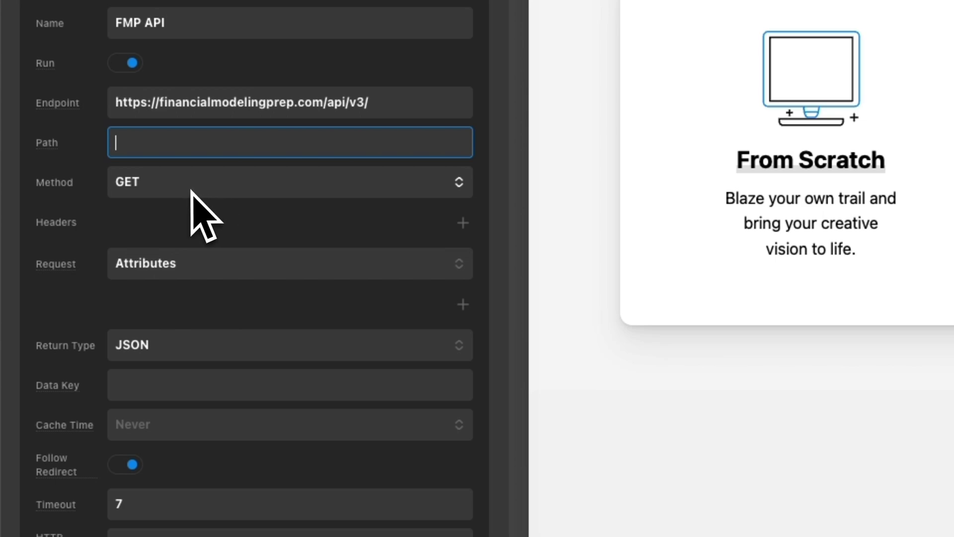
left_click(72, 318)
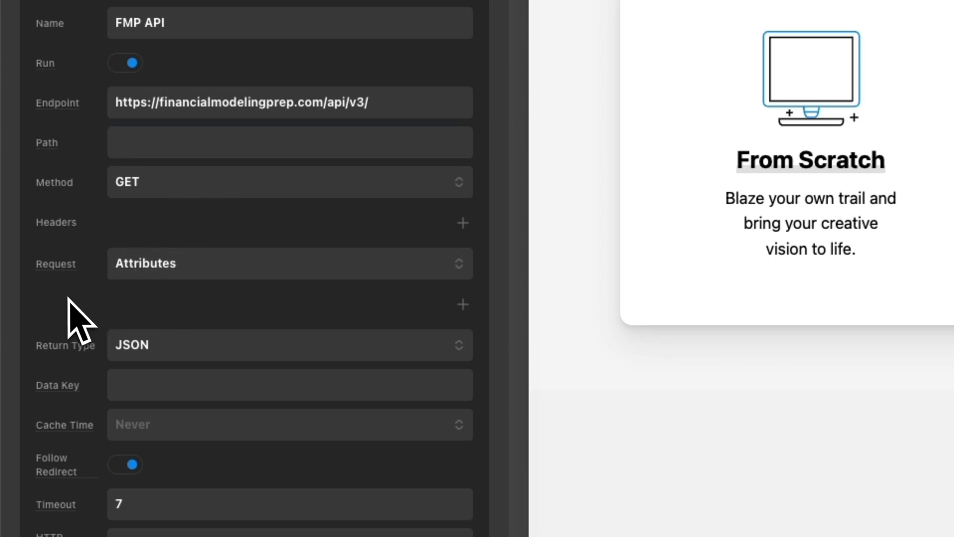
- Add a request attribute named 'apikey' to the FMP API endpoint
left_click(461, 305)
left_click(179, 390)
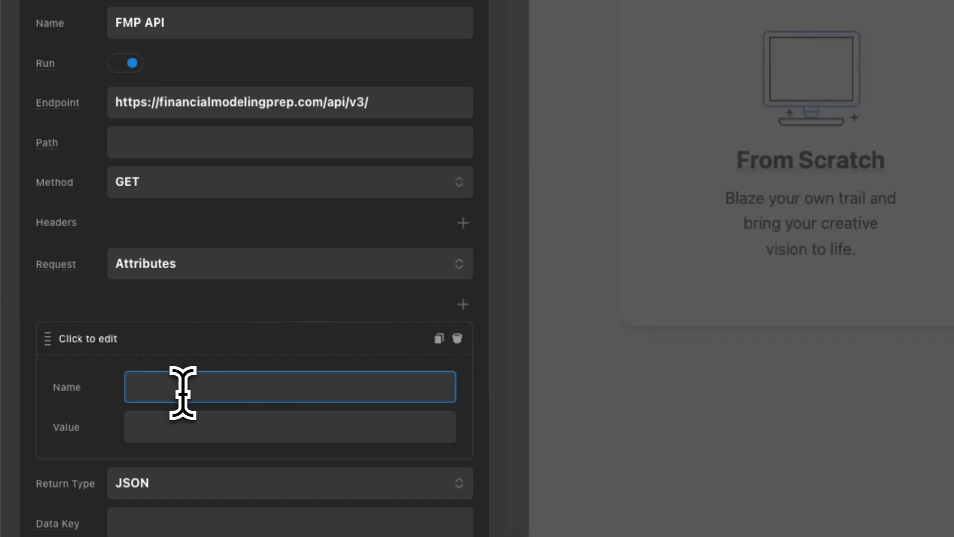
type("apikey")
key("Tab")
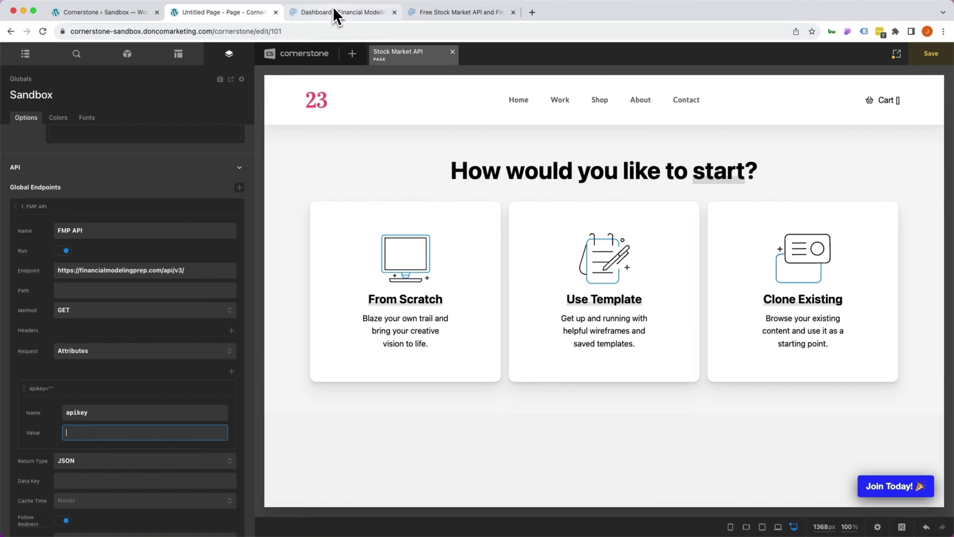
- Set the apikey attribute's value to the API key copied from the FMP dashboard
left_click(333, 11)
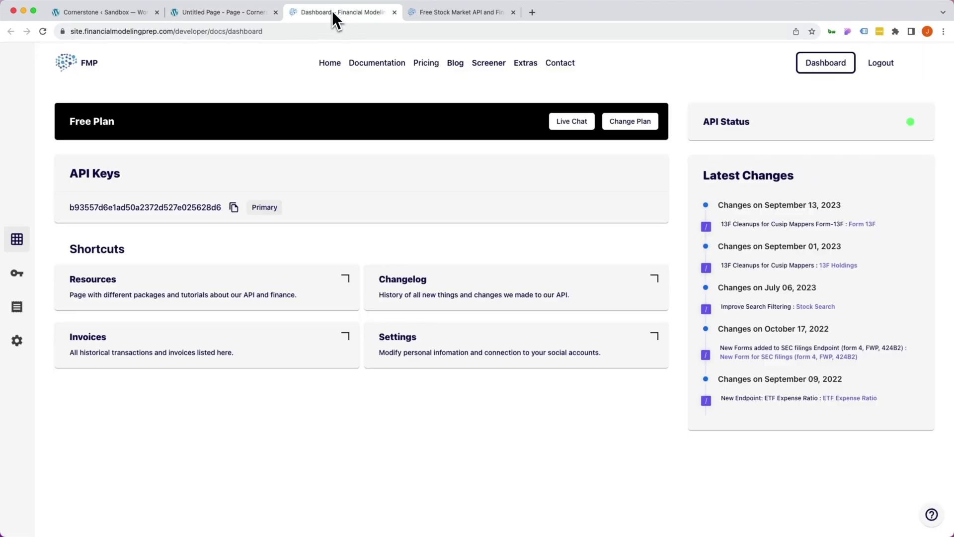
left_click(233, 207)
left_click(213, 12)
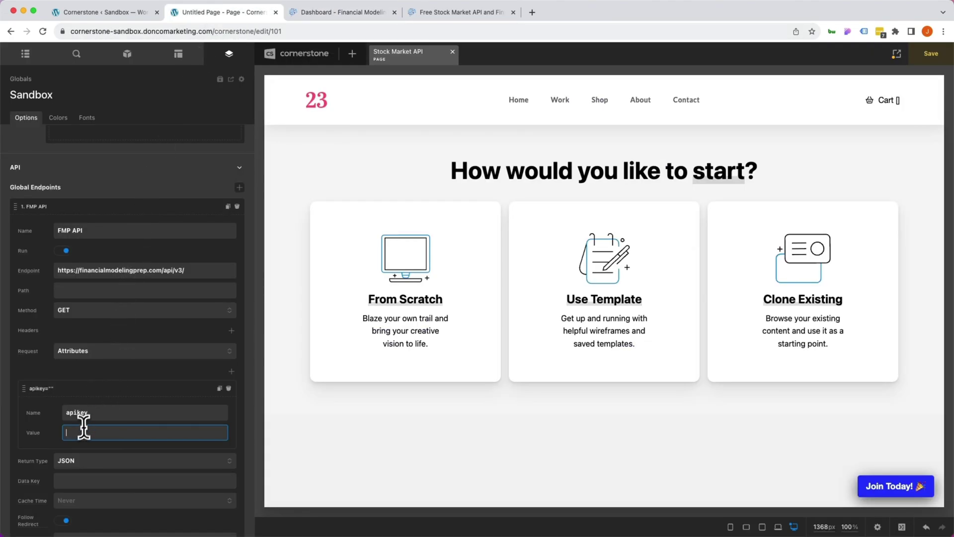
left_click(83, 432)
key("super+v")
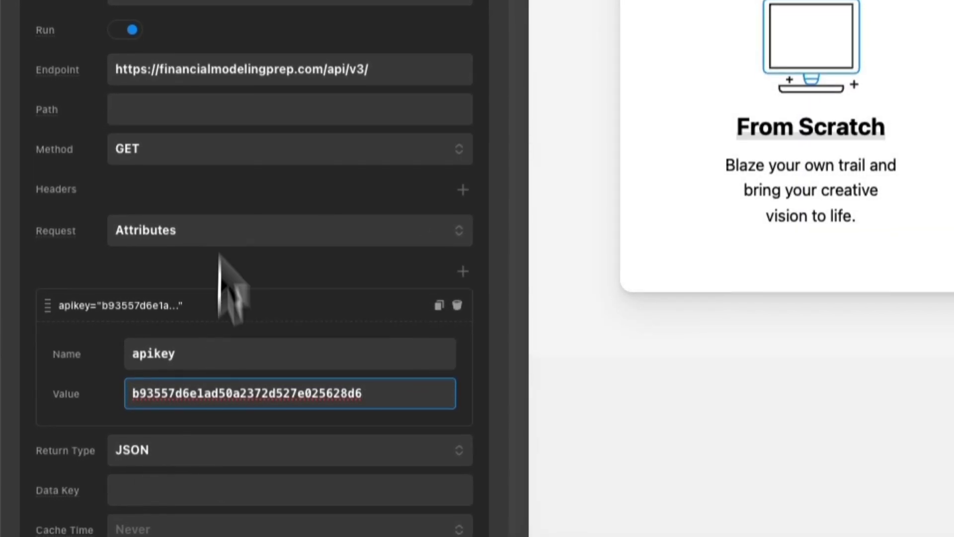
left_click_drag(115, 70, 473, 69)
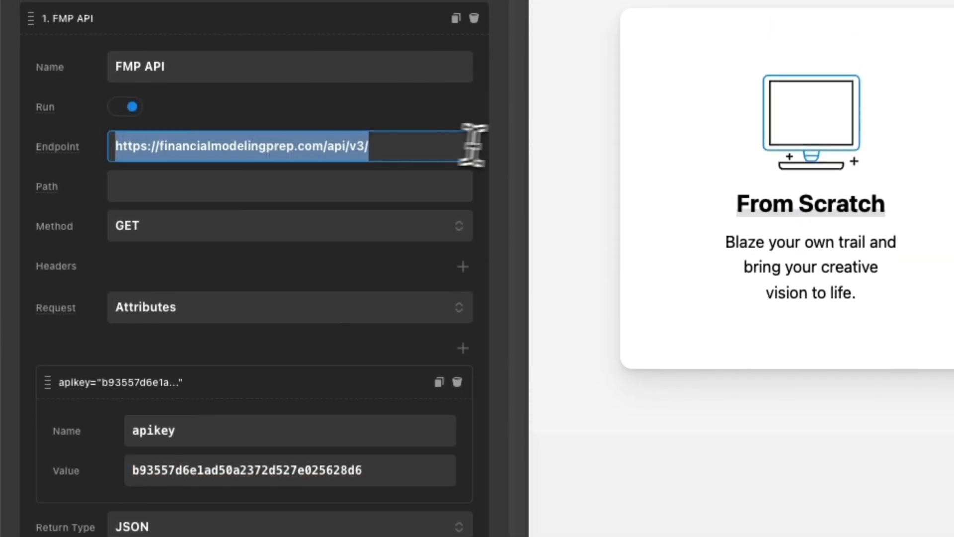
left_click(203, 113)
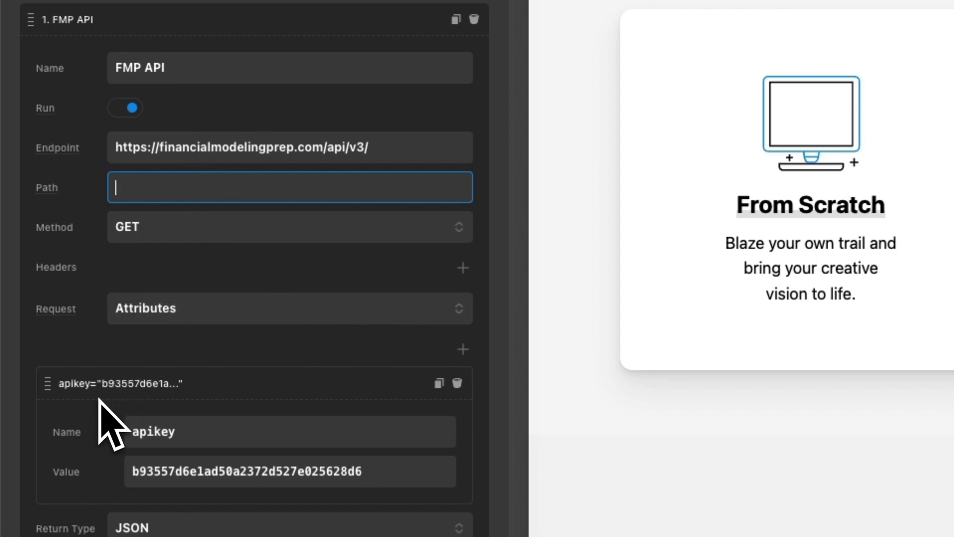
scroll(100, 406, "down", 3)
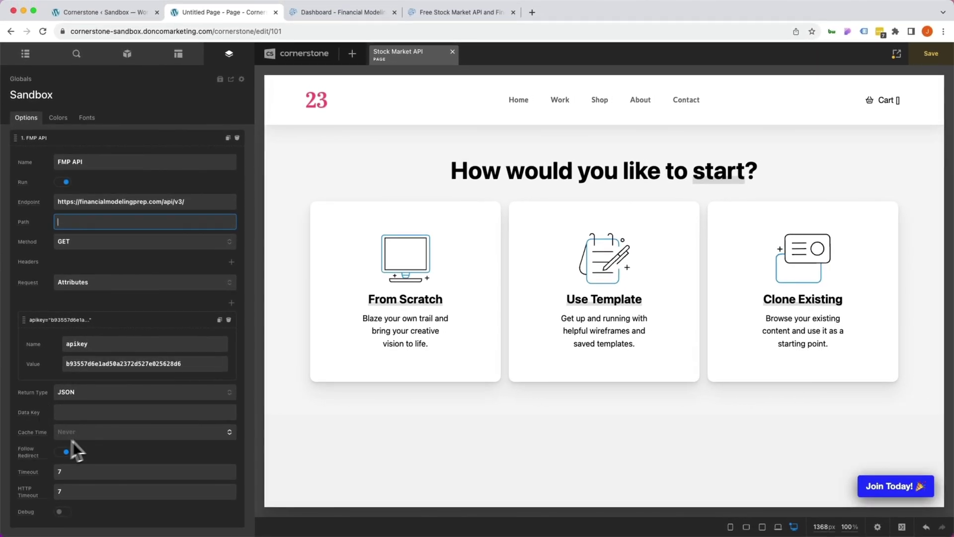
- Choose 1 Hour for the FMP API endpoint's Cache Time, save, and collapse the endpoint
left_click(93, 433)
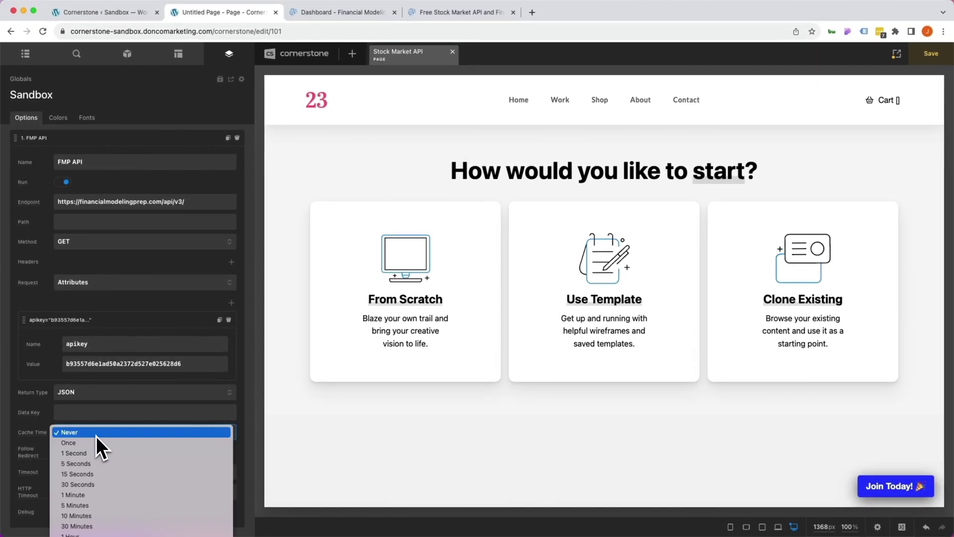
scroll(139, 439, "down", 2)
left_click(132, 433)
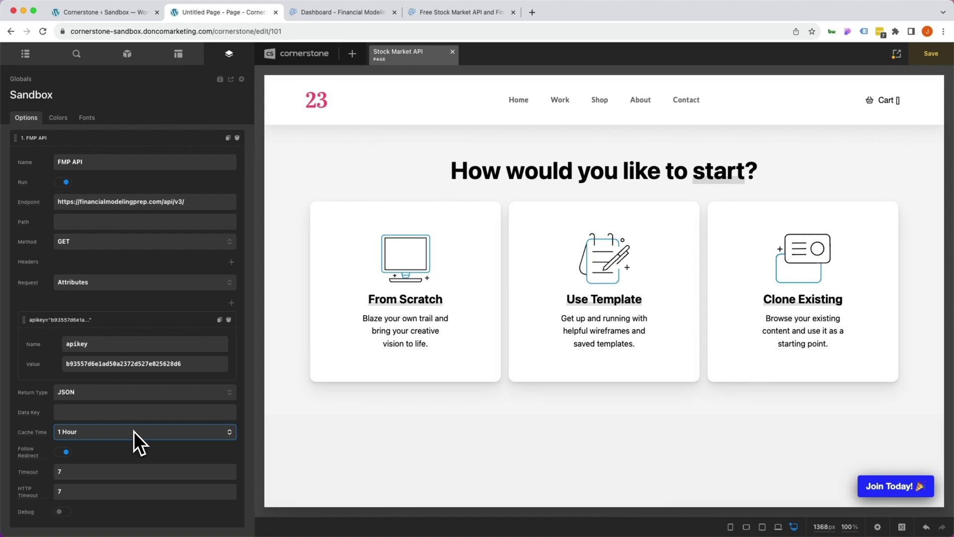
left_click_drag(251, 421, 94, 413)
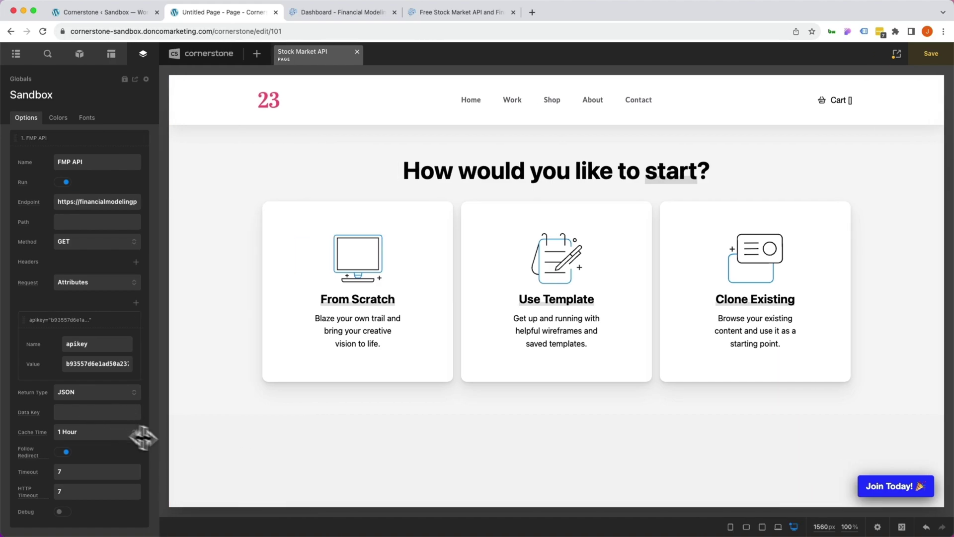
key("super+s")
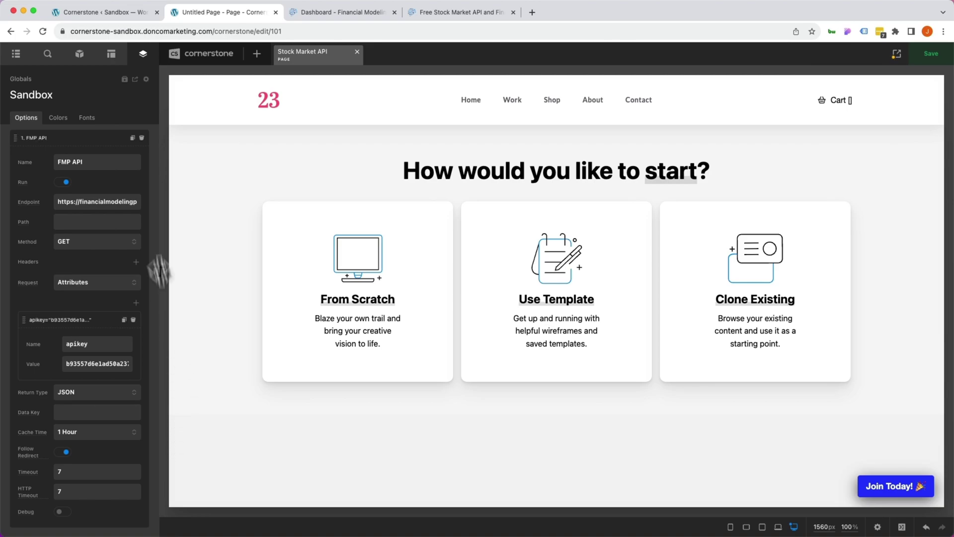
left_click(29, 117)
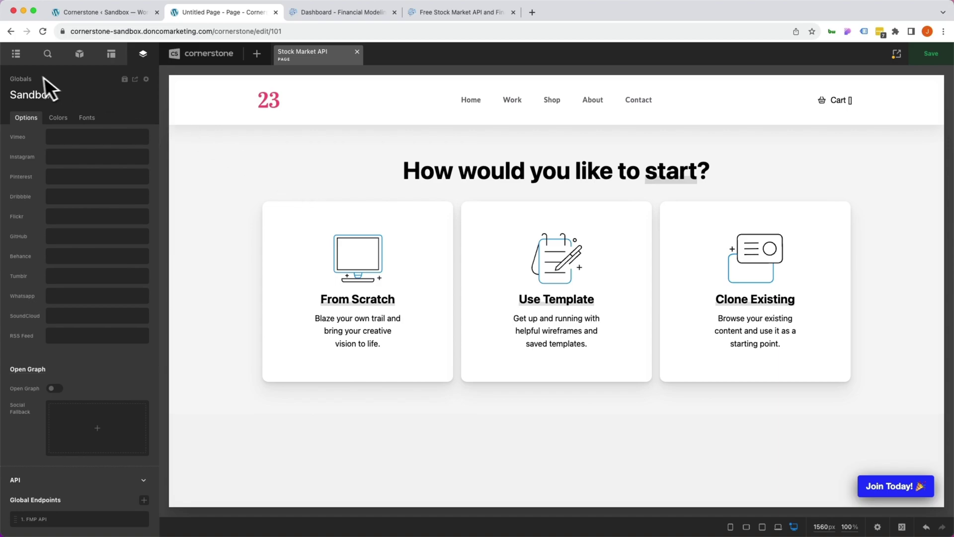
- Build Section 1 from scratch with the 2/3 + 1/3 column layout
left_click(21, 60)
left_click(316, 271)
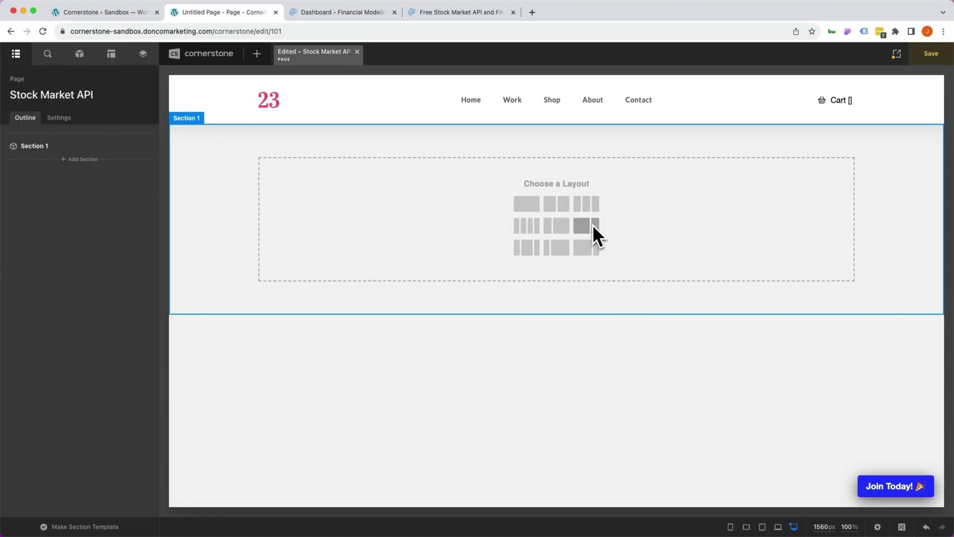
left_click(592, 224)
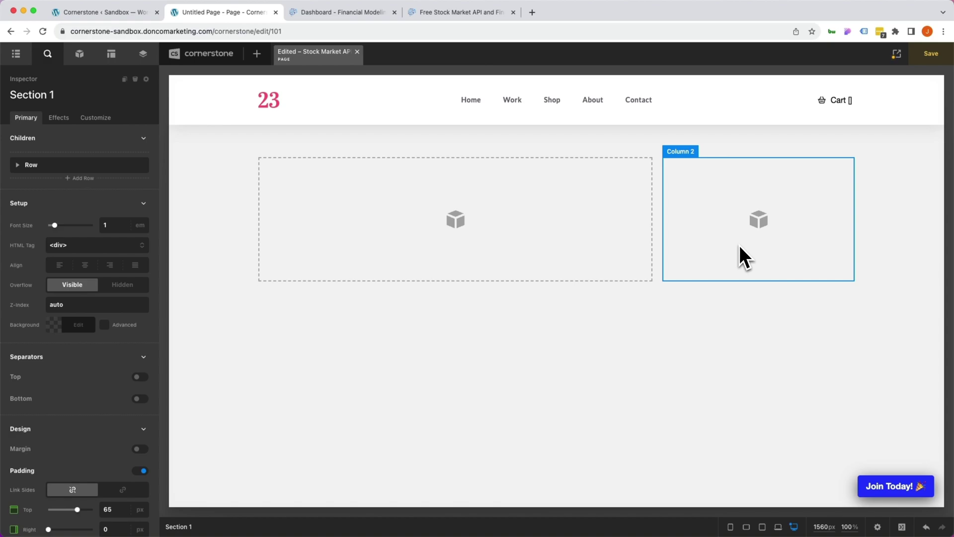
- Review the FMP Market Biggest Gainers and Losers docs, then select the wide column in Cornerstone
left_click(464, 11)
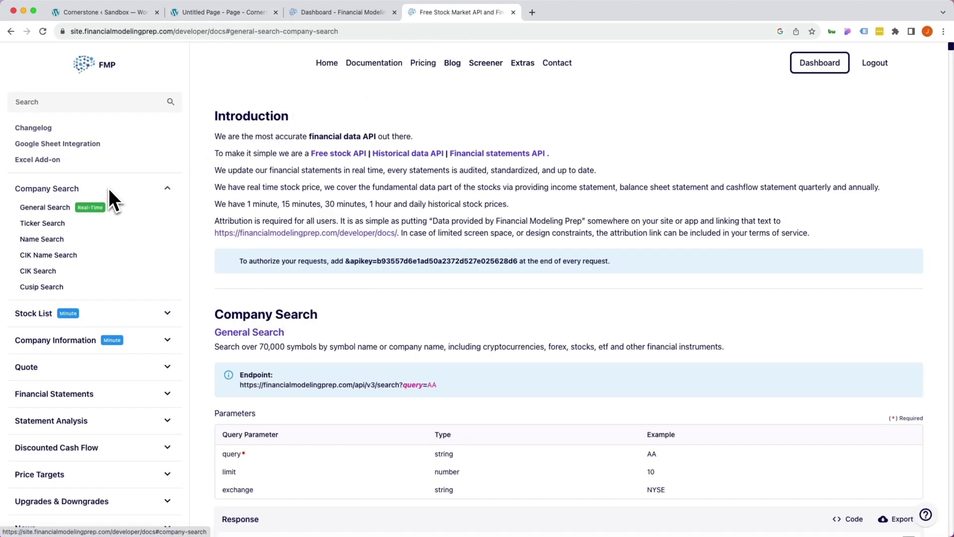
scroll(108, 188, "down", 14)
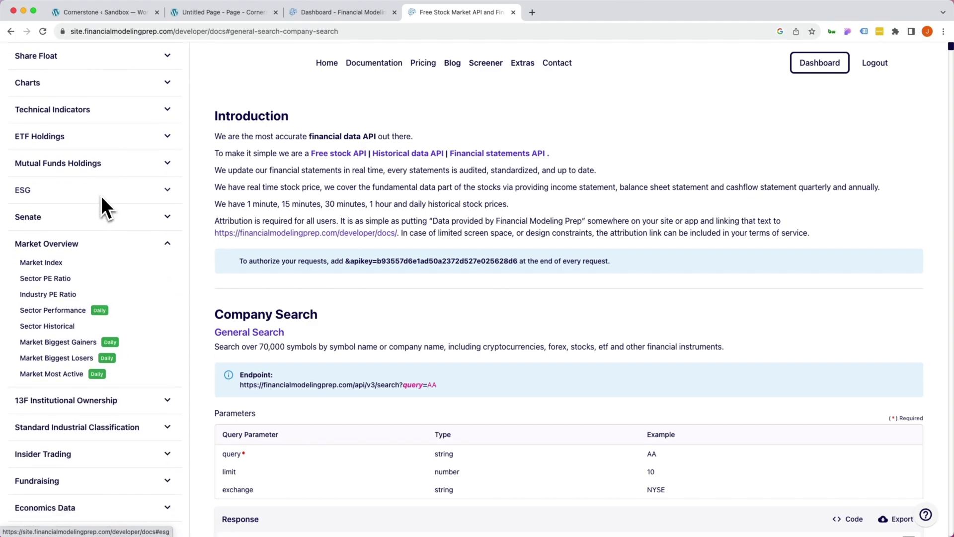
left_click(58, 343)
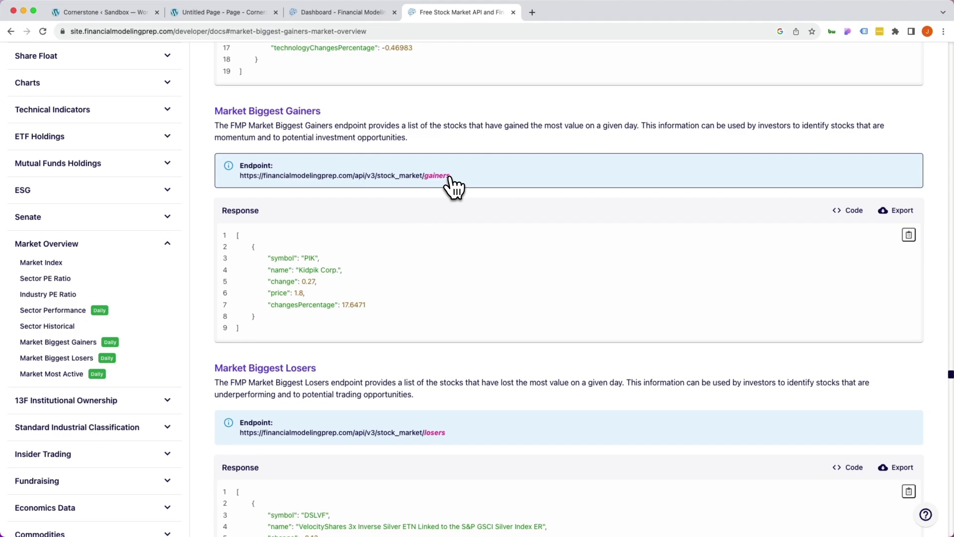
scroll(433, 187, "down", 4)
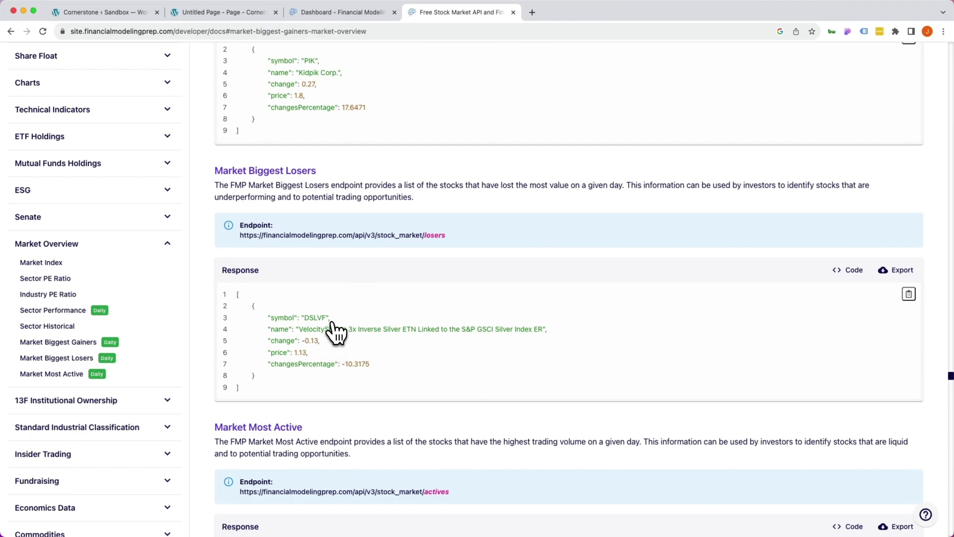
left_click(227, 14)
left_click(263, 205)
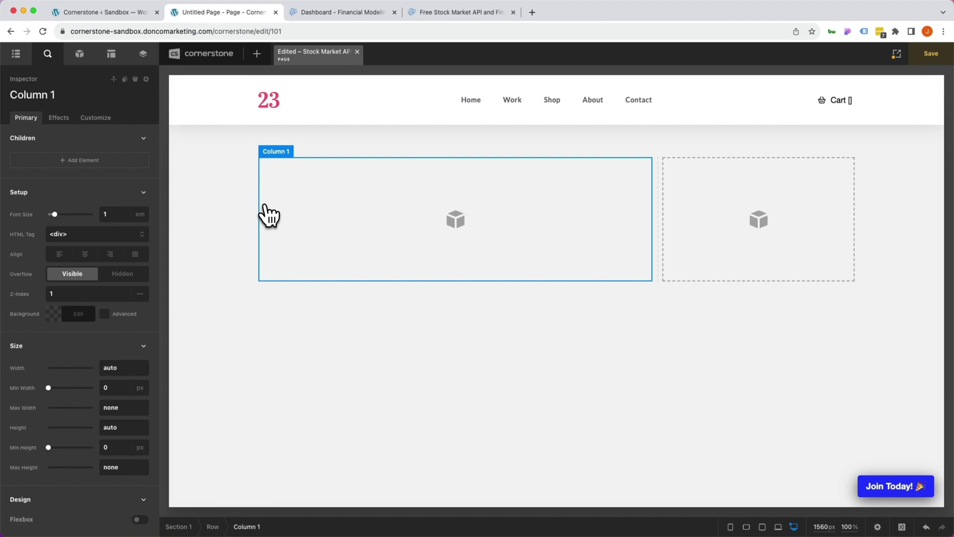
- Search the elements for 'api' and place an API Tester in the wide left column
left_click(75, 59)
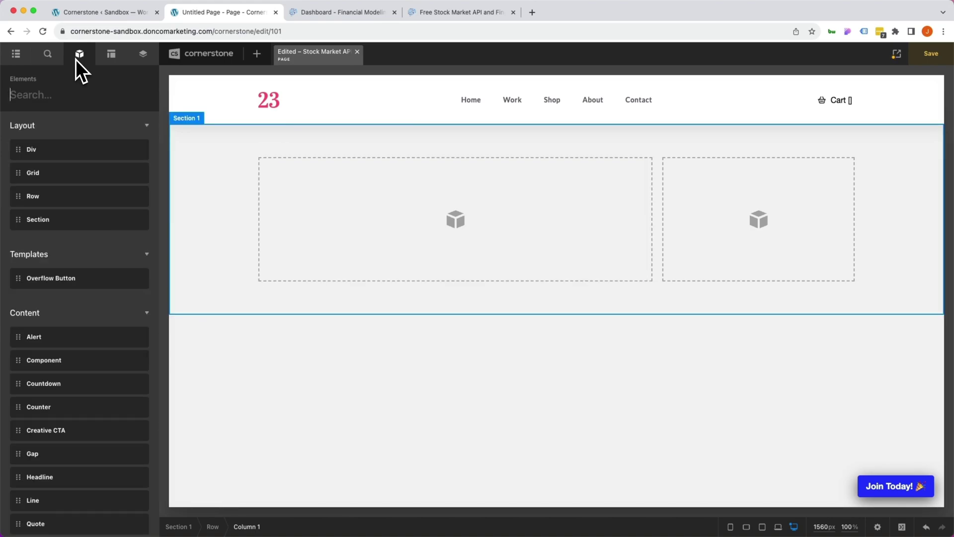
type("api")
mouse_move(55, 149)
left_mouse_down()
mouse_move(100, 244)
mouse_move(313, 234)
left_mouse_up()
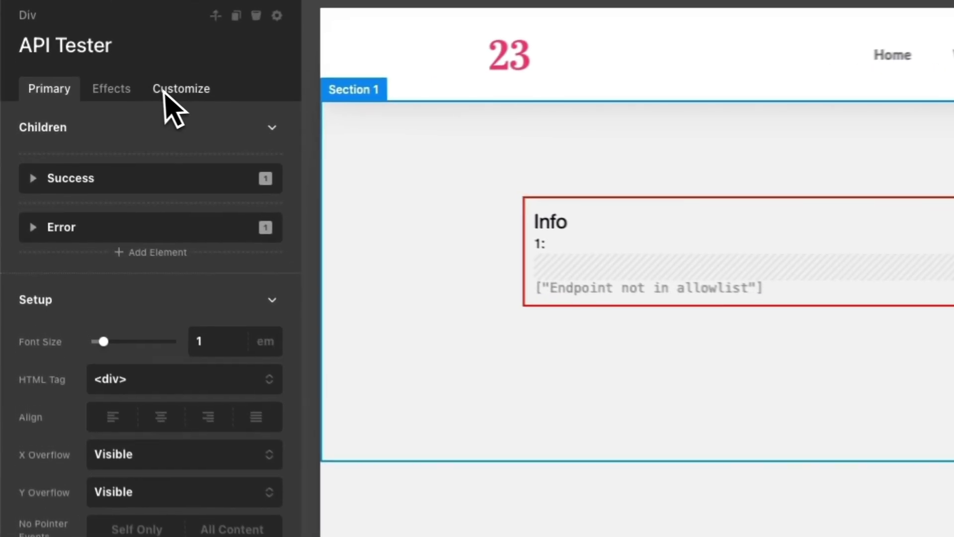
- Set the API Tester's Looper Provider to External API Global with the FMP API global
left_click(96, 117)
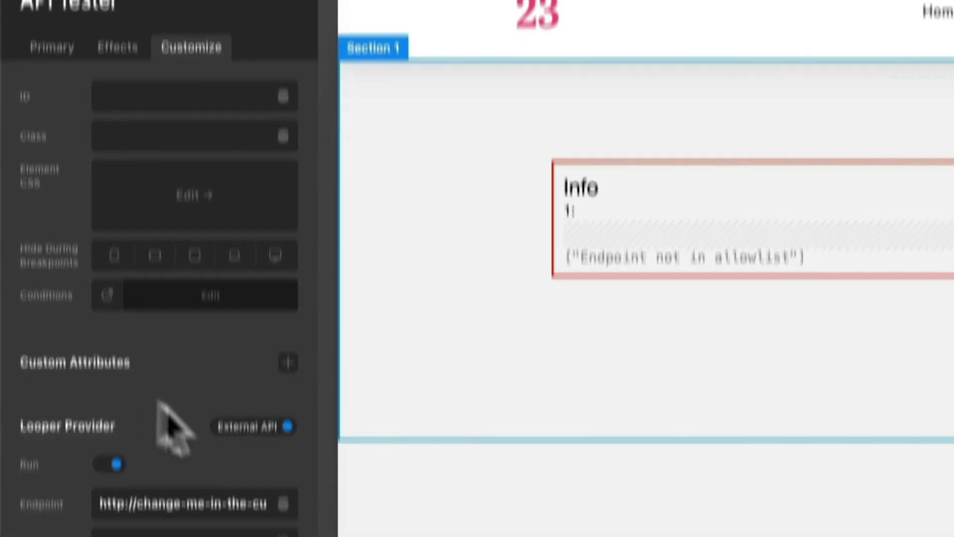
left_click(248, 466)
scroll(293, 351, "down", 5)
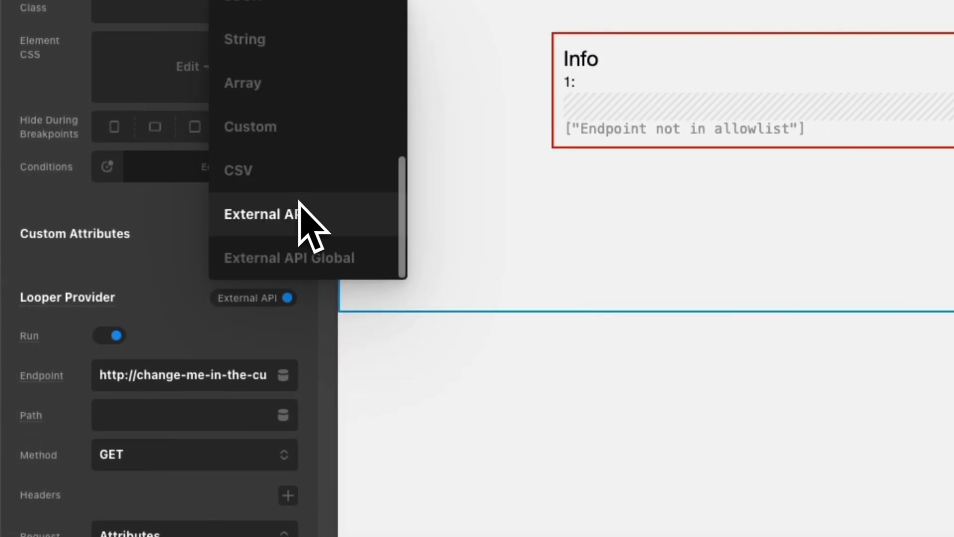
left_click(304, 267)
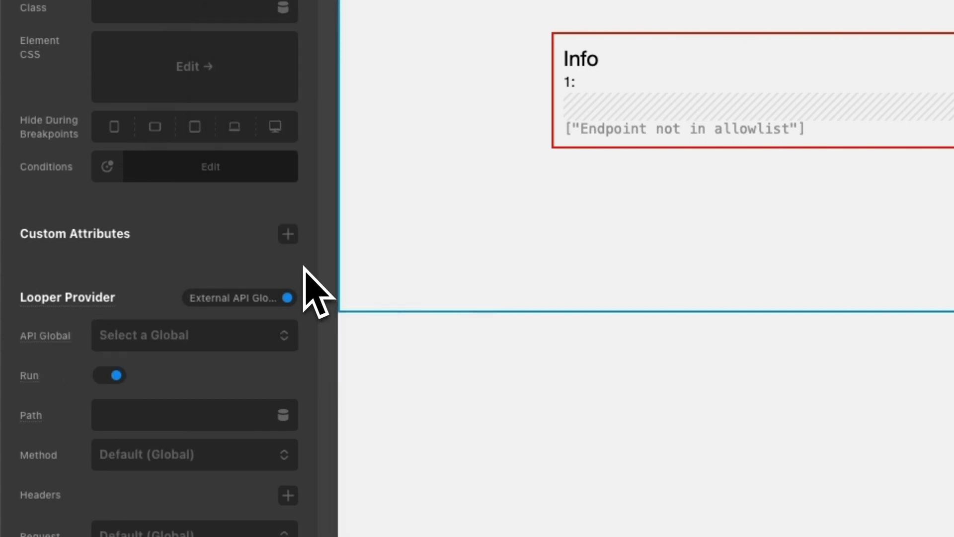
left_click(175, 348)
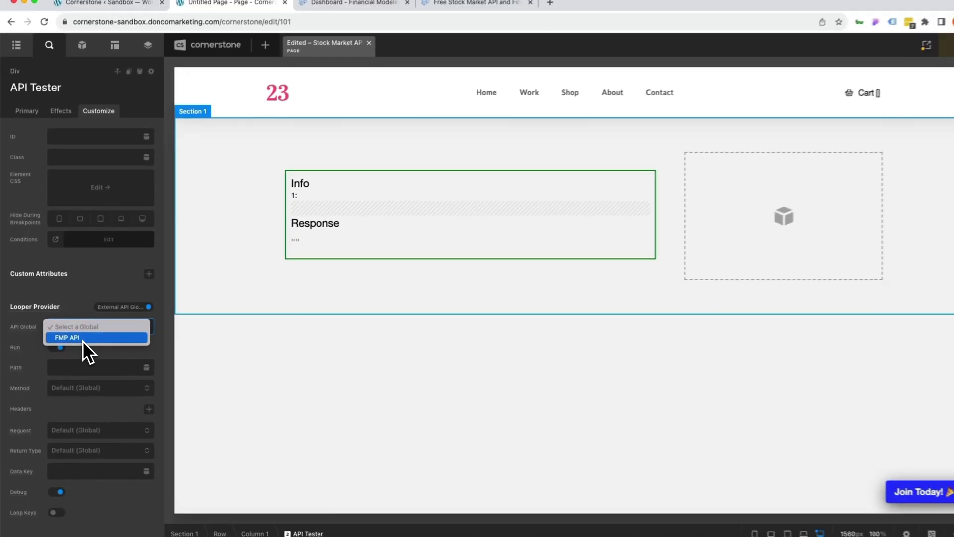
left_click(160, 362)
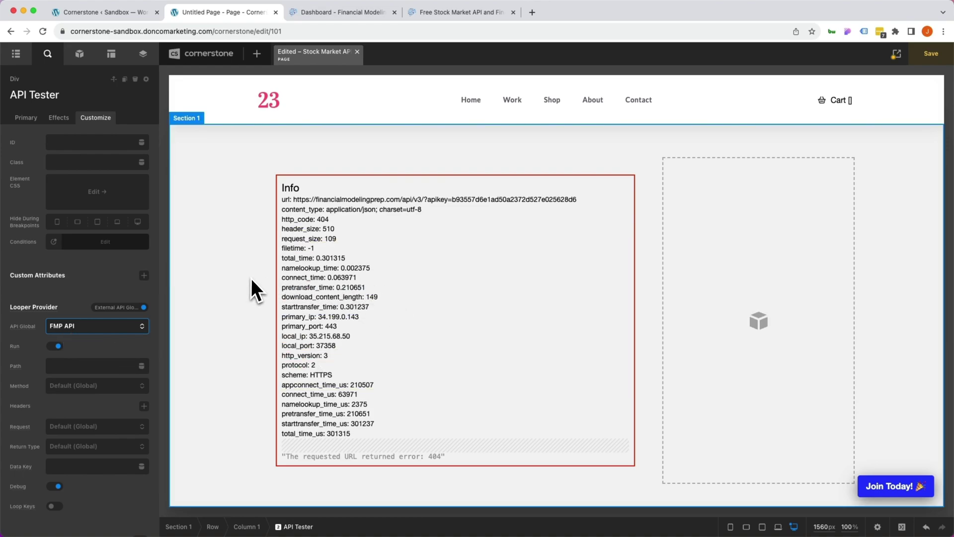
- Set the API Tester path to stock_market/gainers and inspect the returned JSON debug output
left_click(60, 366)
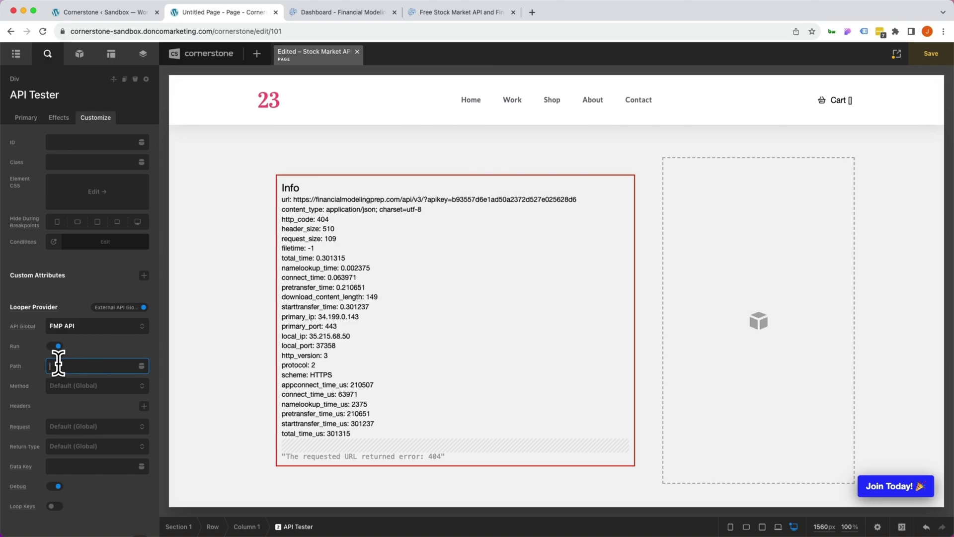
key("super+4")
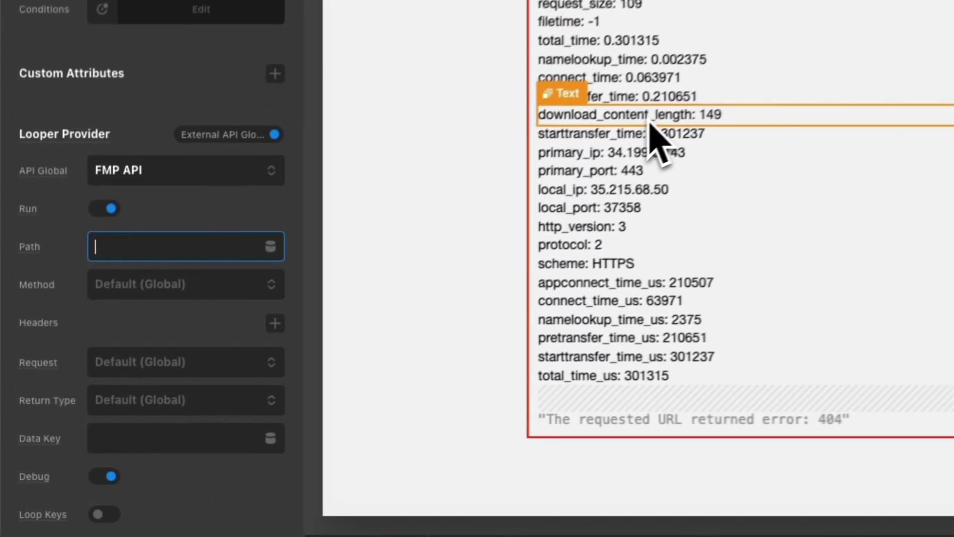
type("stock_market/")
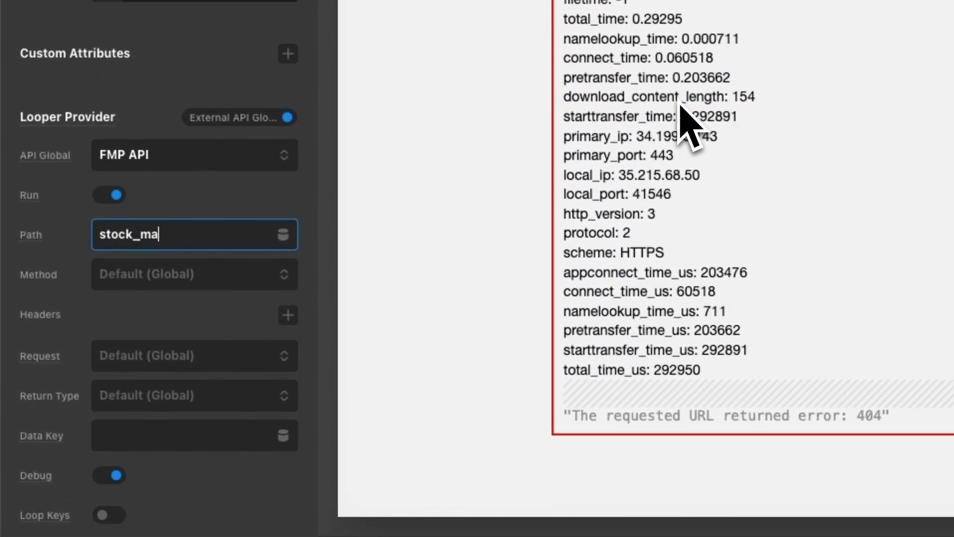
type("gainers")
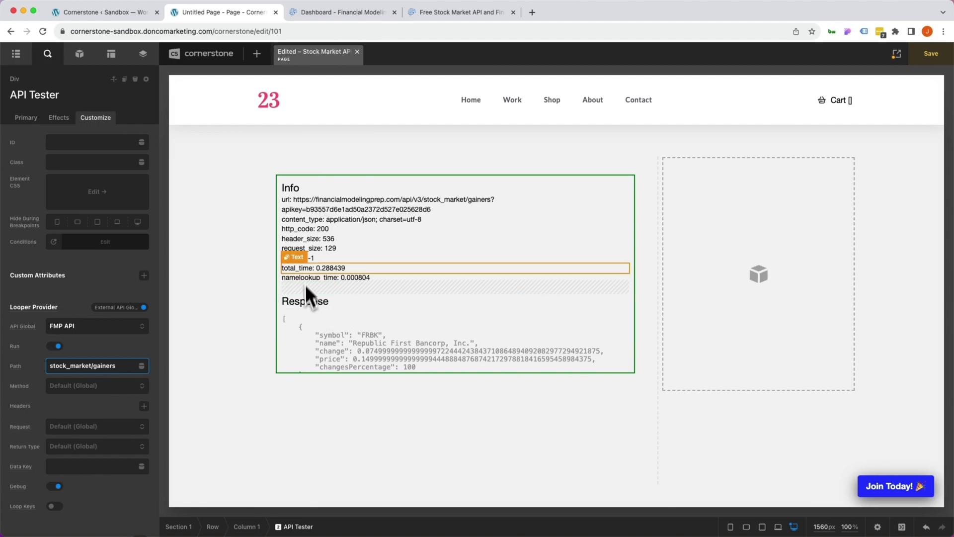
scroll(310, 279, "down", 5)
scroll(332, 246, "up", 5)
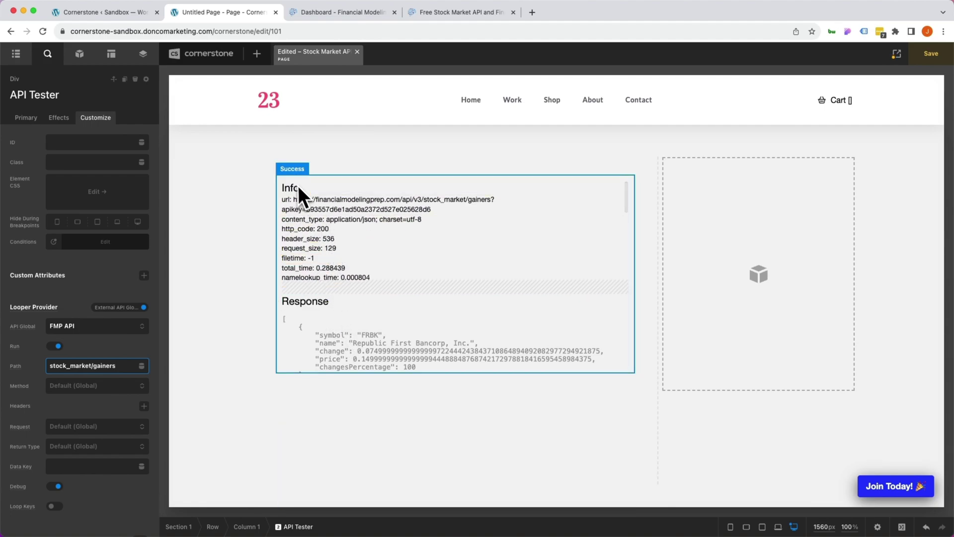
left_click(459, 212)
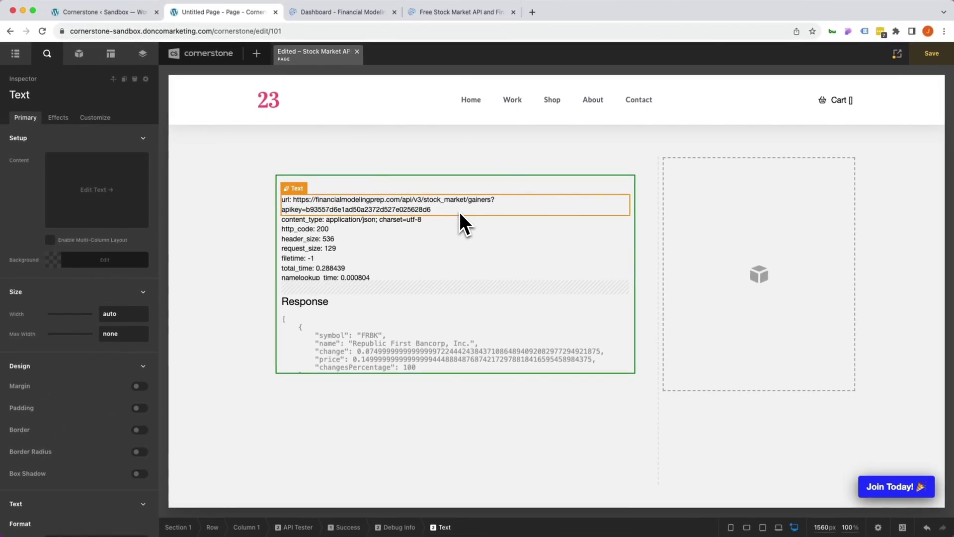
scroll(380, 318, "down", 5)
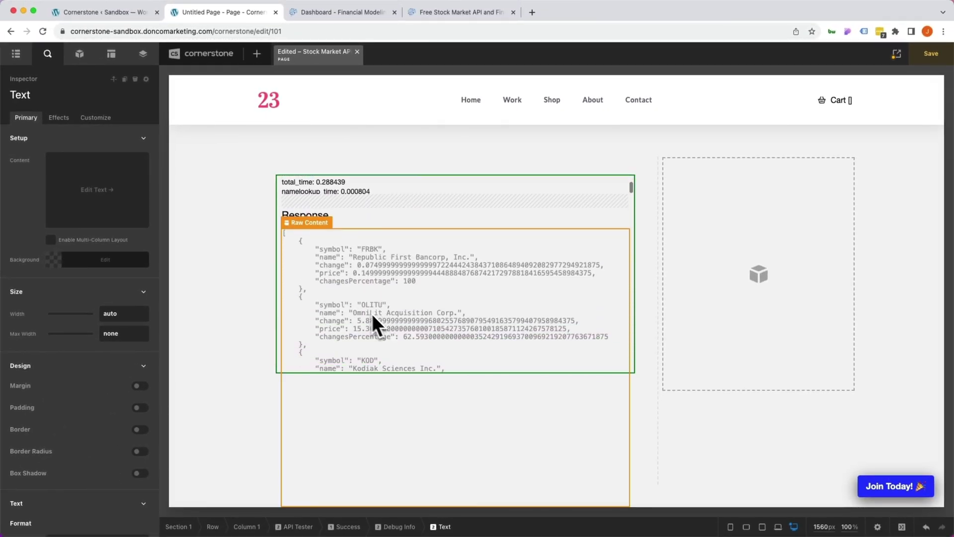
scroll(372, 314, "down", 2)
scroll(327, 277, "down", 8)
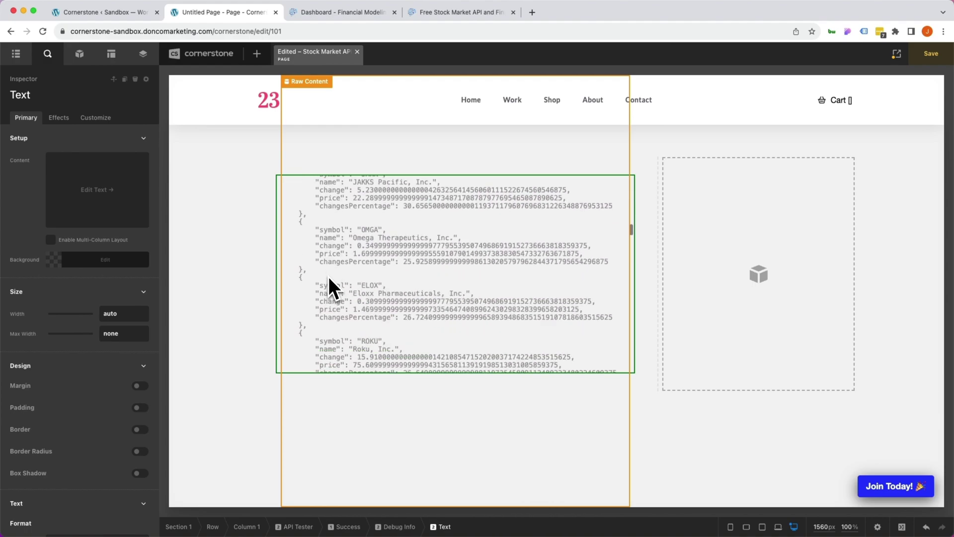
scroll(329, 277, "down", 10)
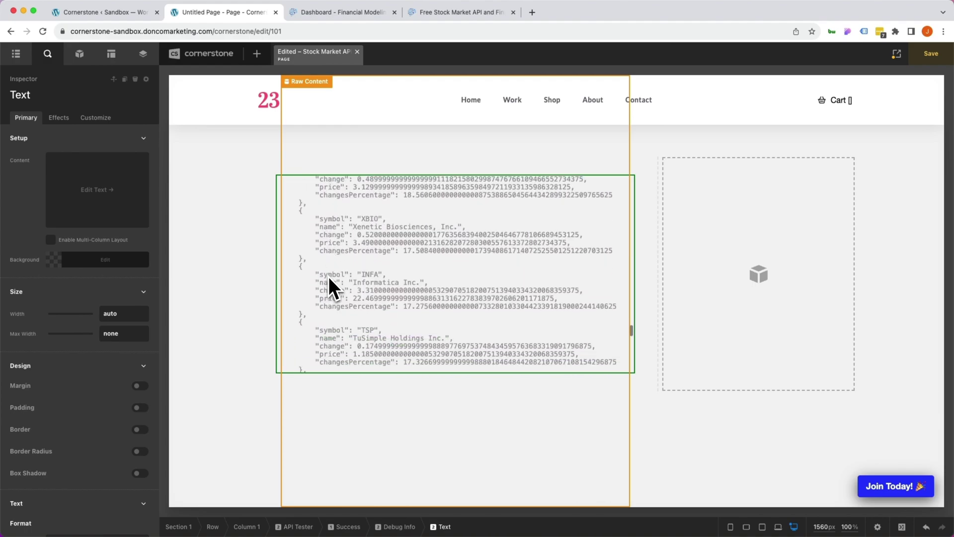
scroll(329, 277, "up", 15)
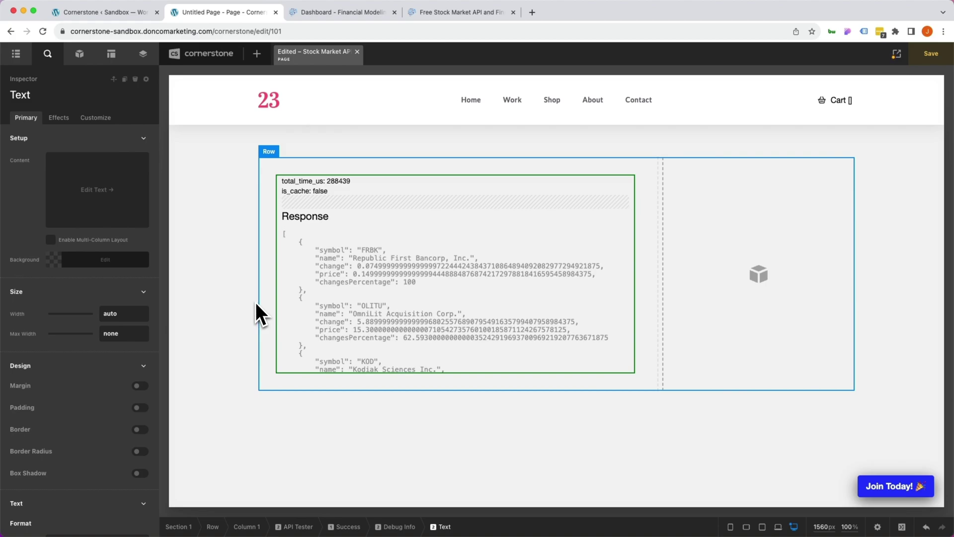
- Place a Div in the narrow right column and duplicate it for the Gainers and Losers cards
left_click(696, 230)
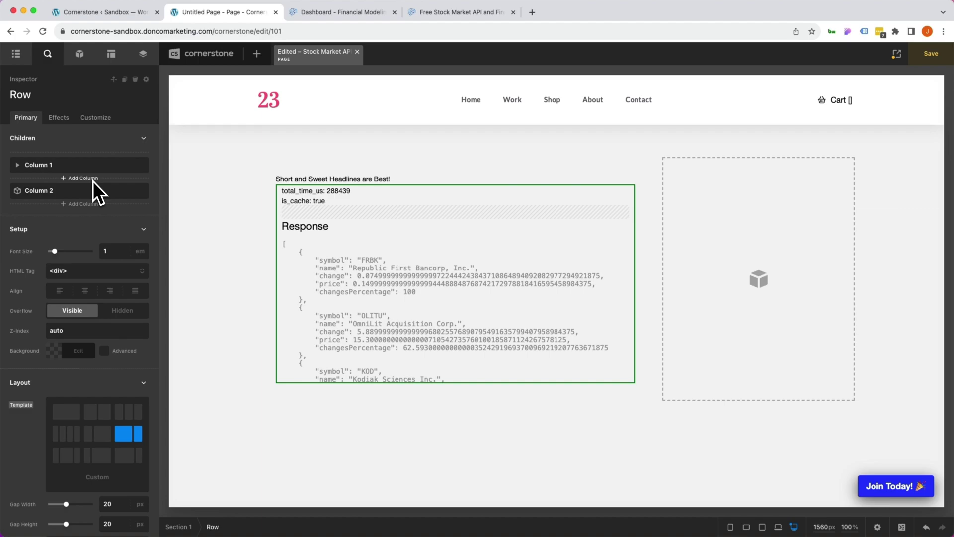
left_click(731, 245)
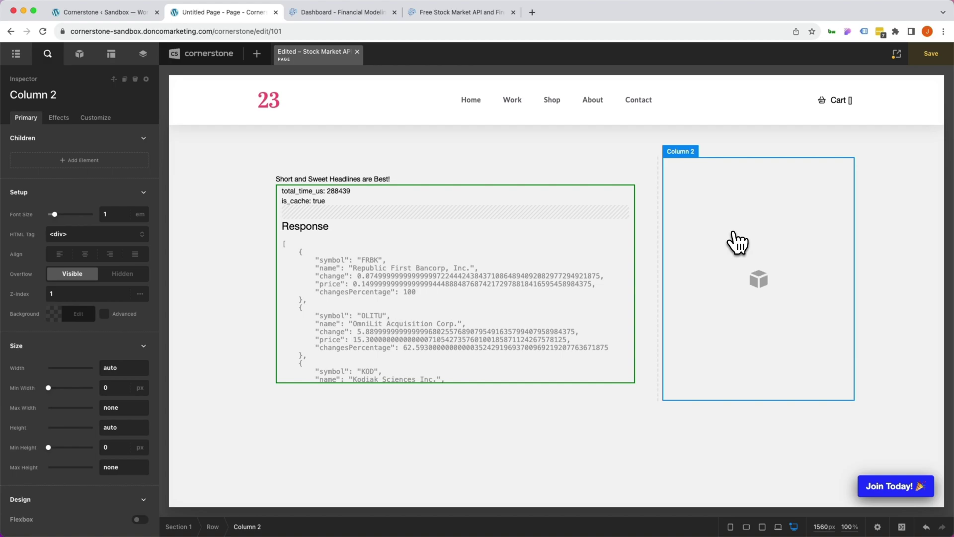
left_click(82, 55)
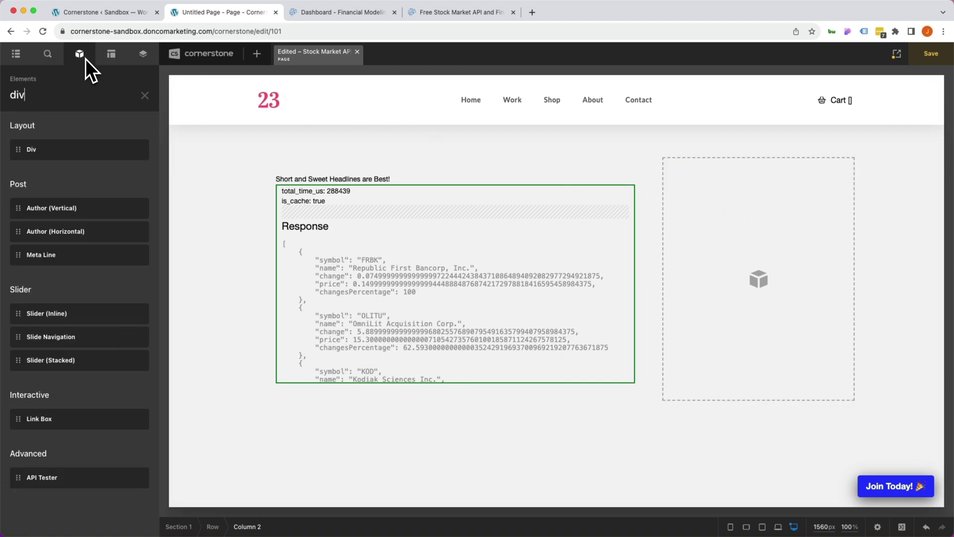
left_click_drag(66, 148, 669, 233)
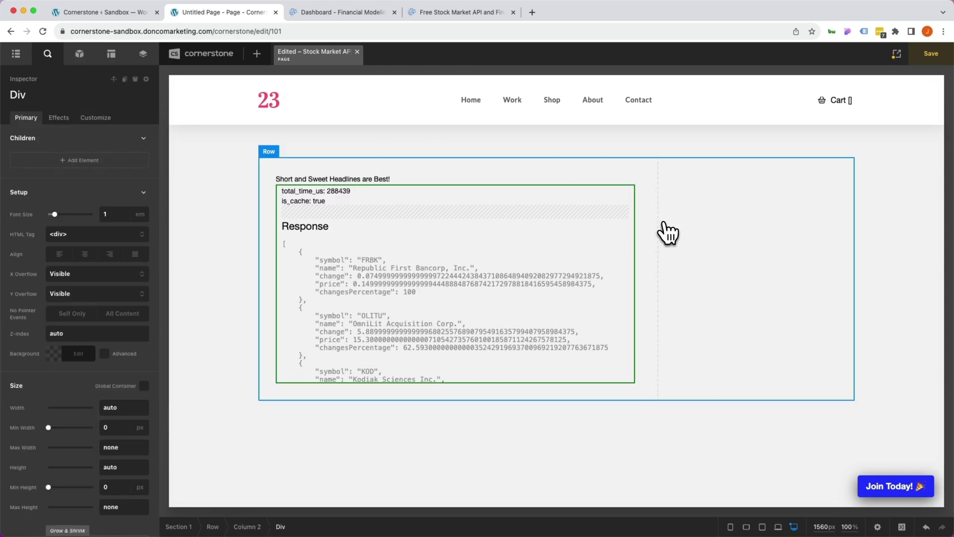
left_click(124, 79)
left_click(716, 230)
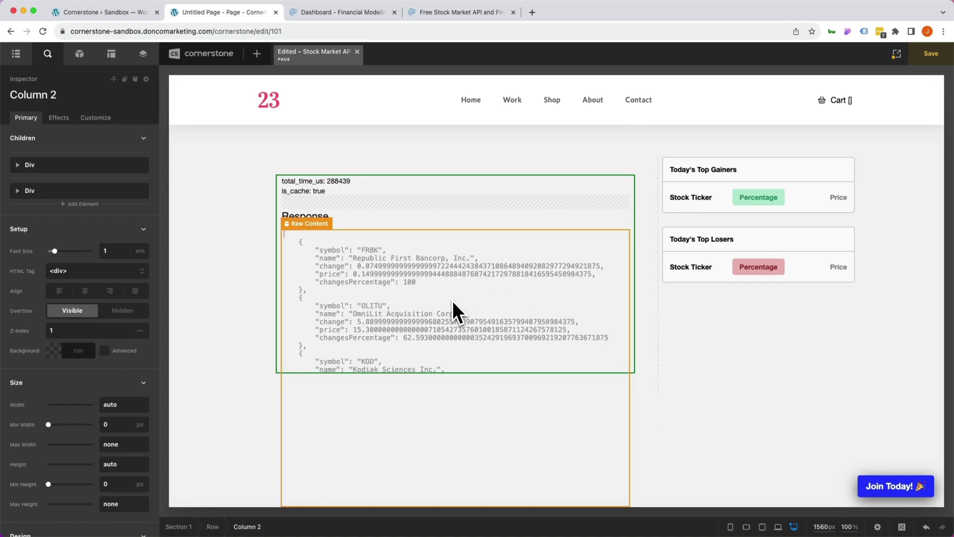
scroll(419, 236, "up", 10)
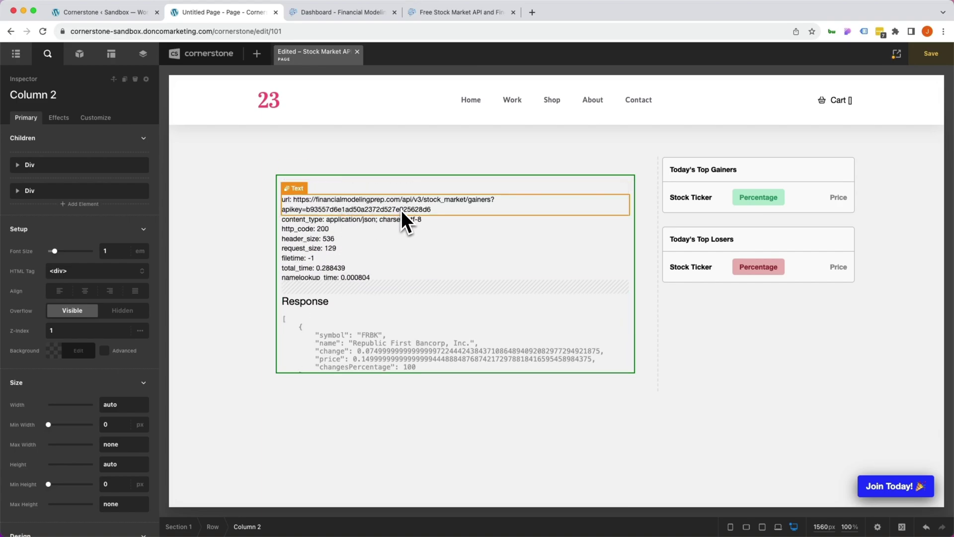
- Make the Top Gainers card a Looper Provider using the FMP API global, path stock_market/gainers
left_click(669, 213)
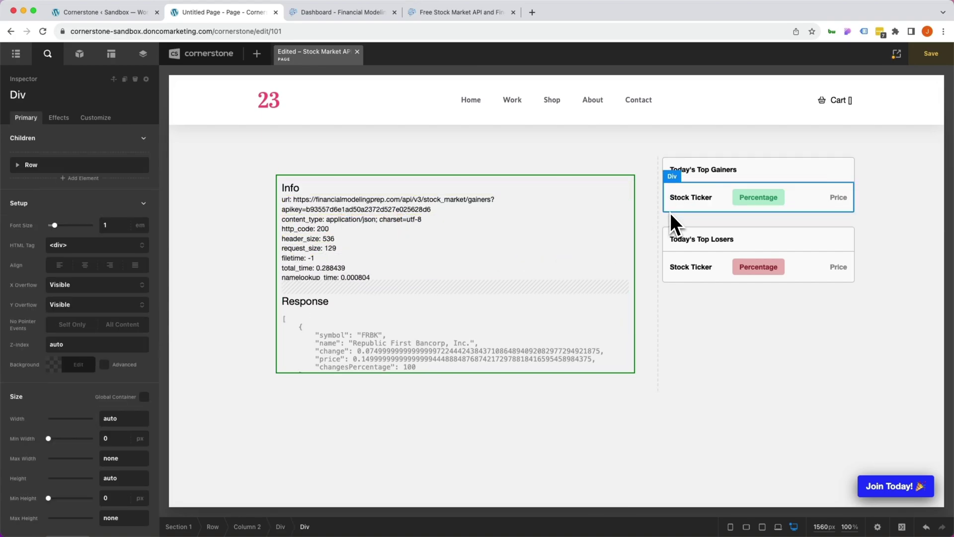
left_click(281, 527)
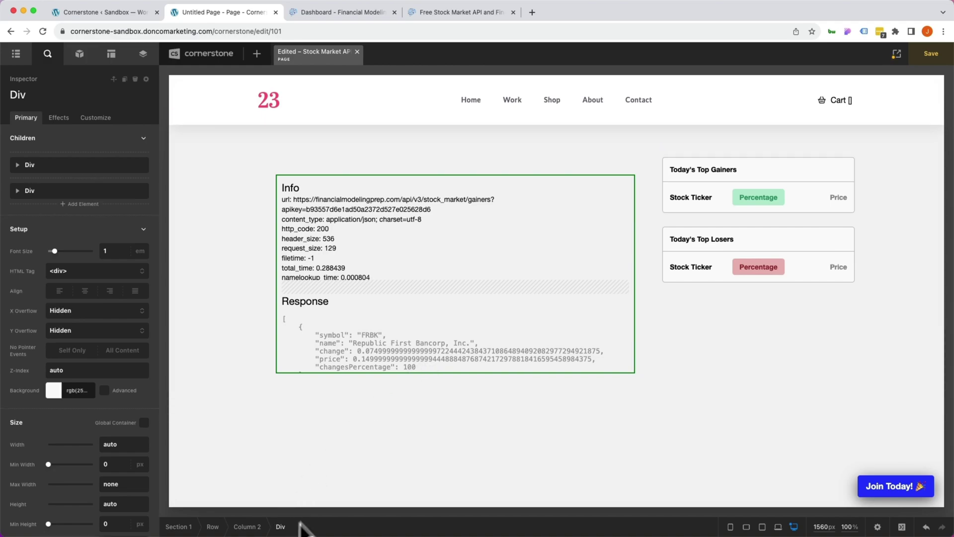
left_click(98, 122)
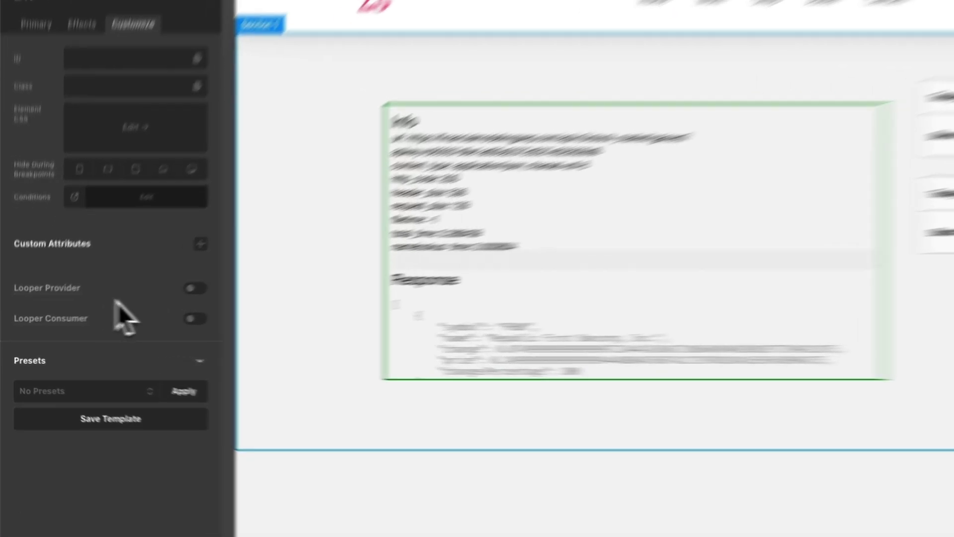
left_click(140, 306)
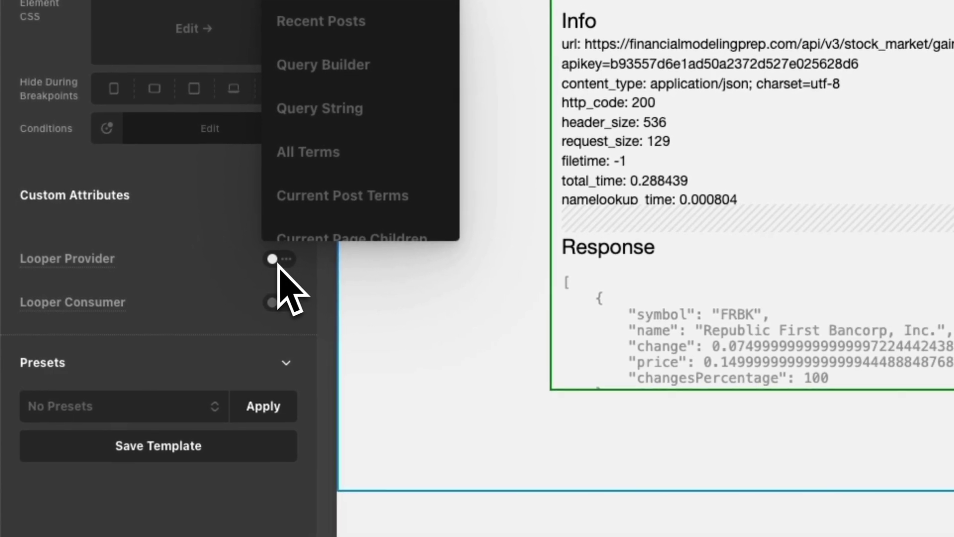
scroll(388, 174, "down", 5)
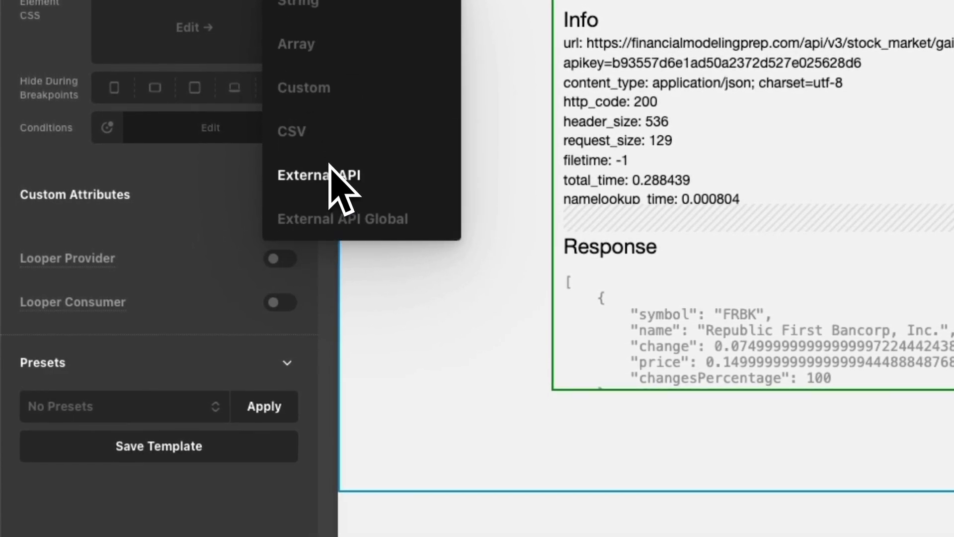
left_click(354, 223)
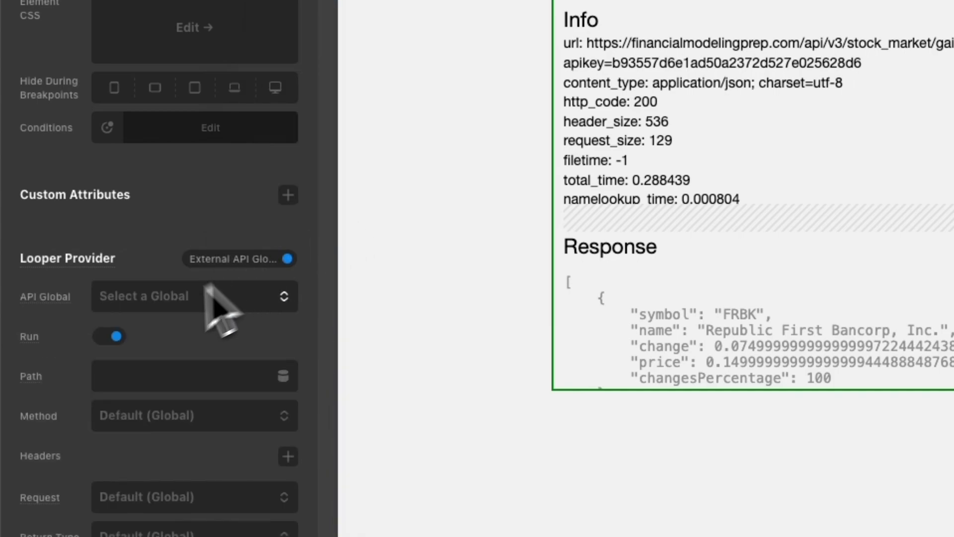
left_click(158, 309)
left_click(145, 319)
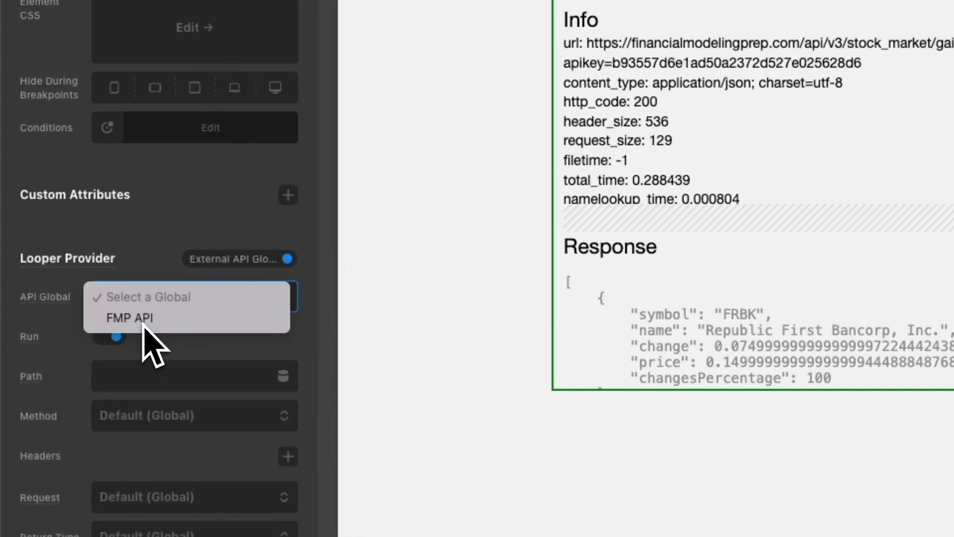
left_click(110, 376)
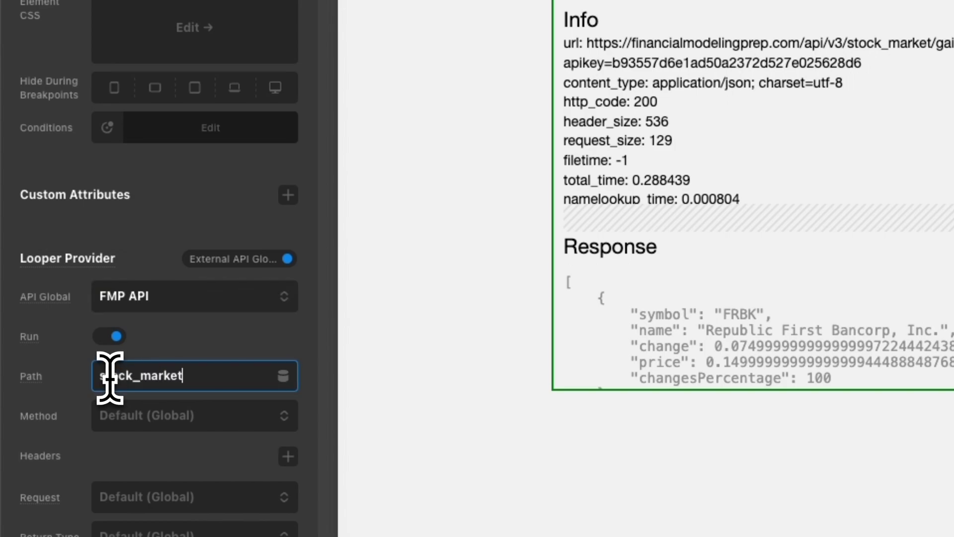
type("stock_market/gainers")
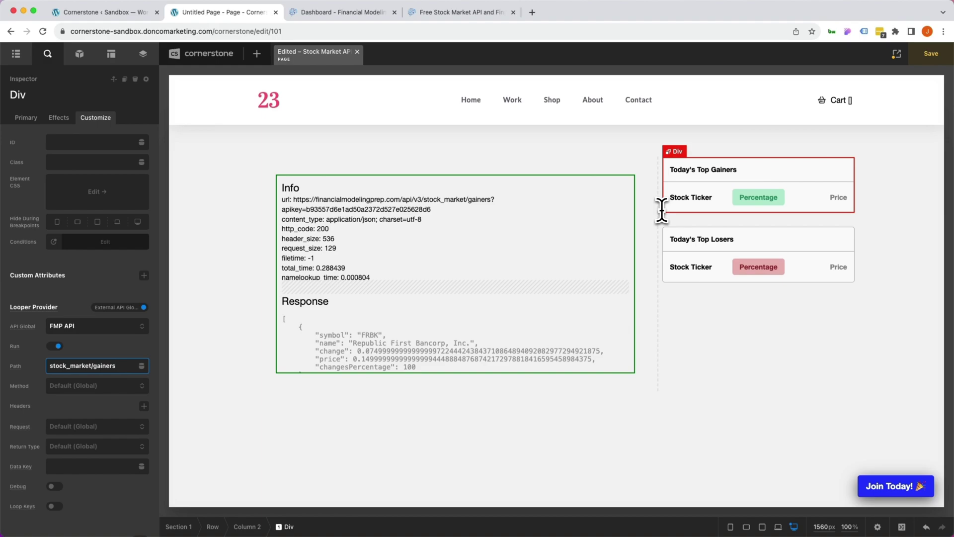
- Make the Top Gainers ticker row a Looper Consumer repeating 10 items
left_click(727, 196)
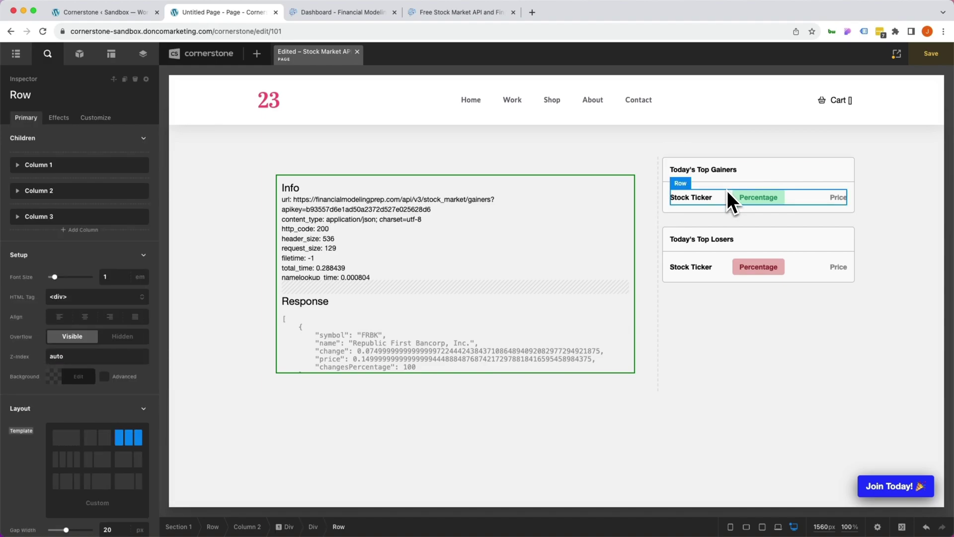
left_click(95, 118)
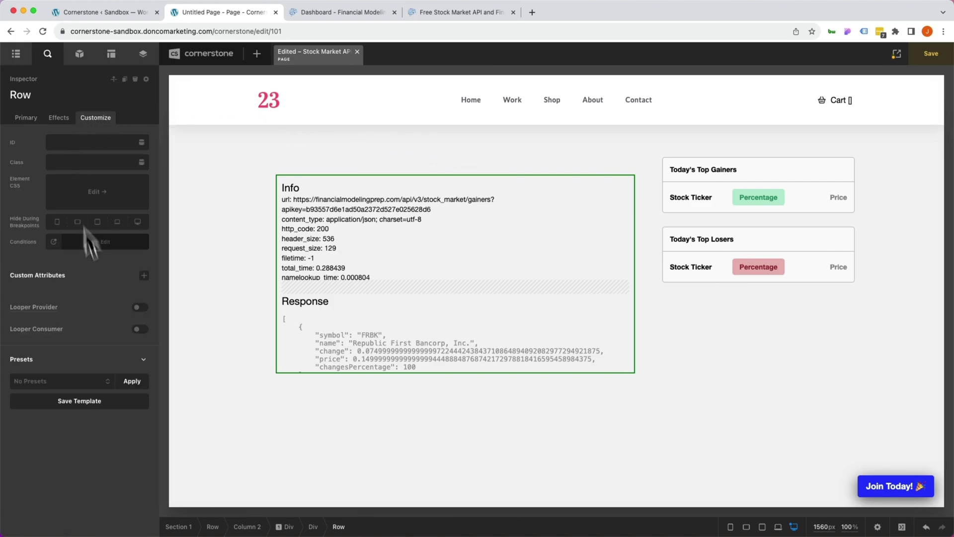
left_click(140, 329)
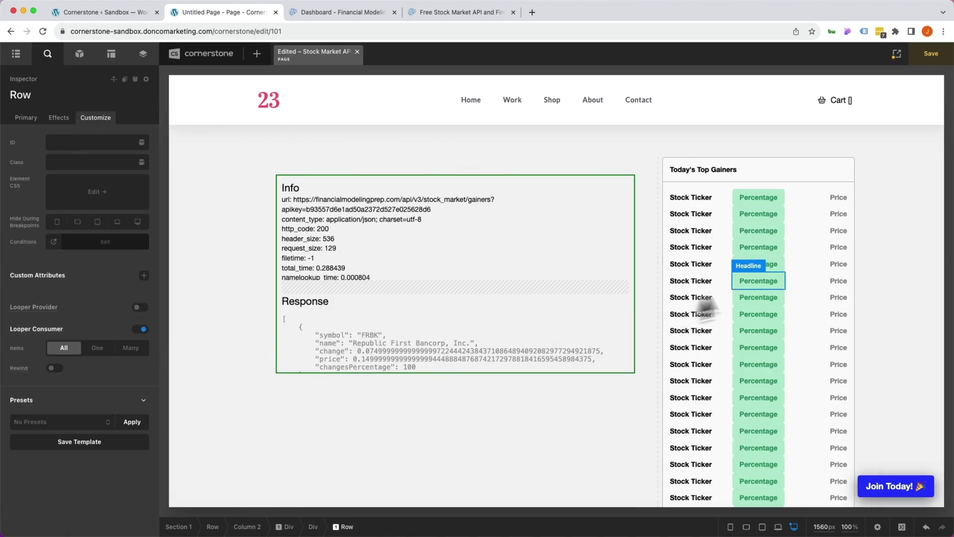
scroll(783, 274, "down", 3)
scroll(776, 278, "up", 3)
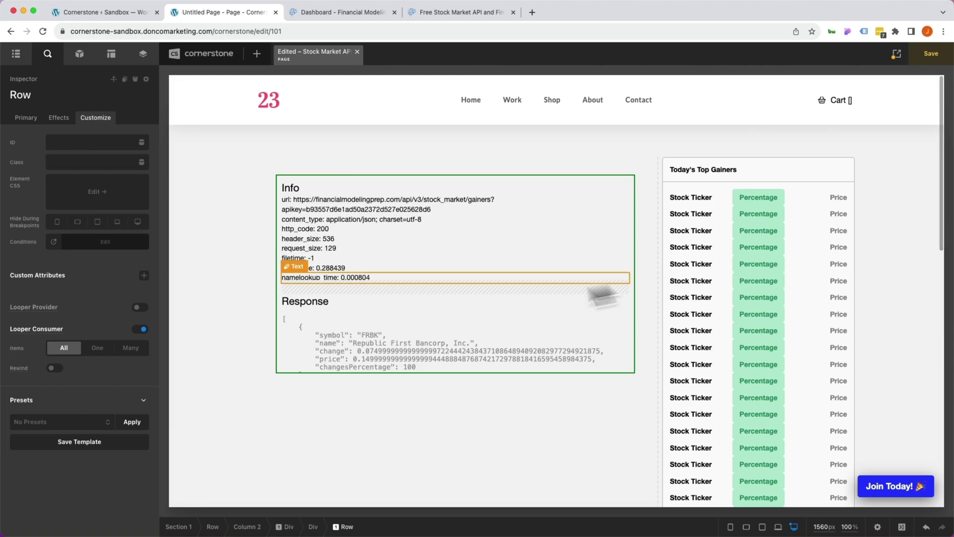
left_click(145, 348)
type("4")
key("BackSpace")
type("10")
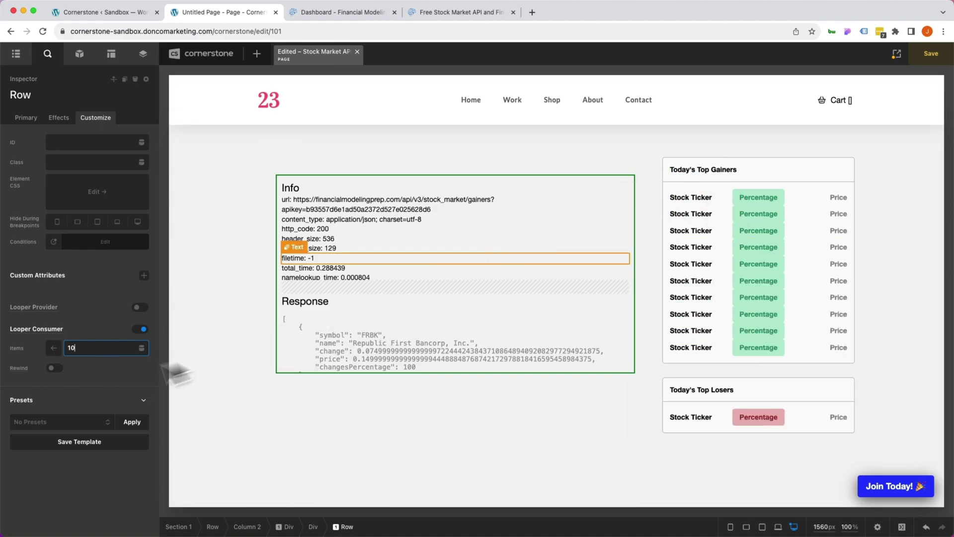
- Enable margins on the ticker row with 0.5em top spacing
left_click(25, 118)
scroll(103, 352, "down", 5)
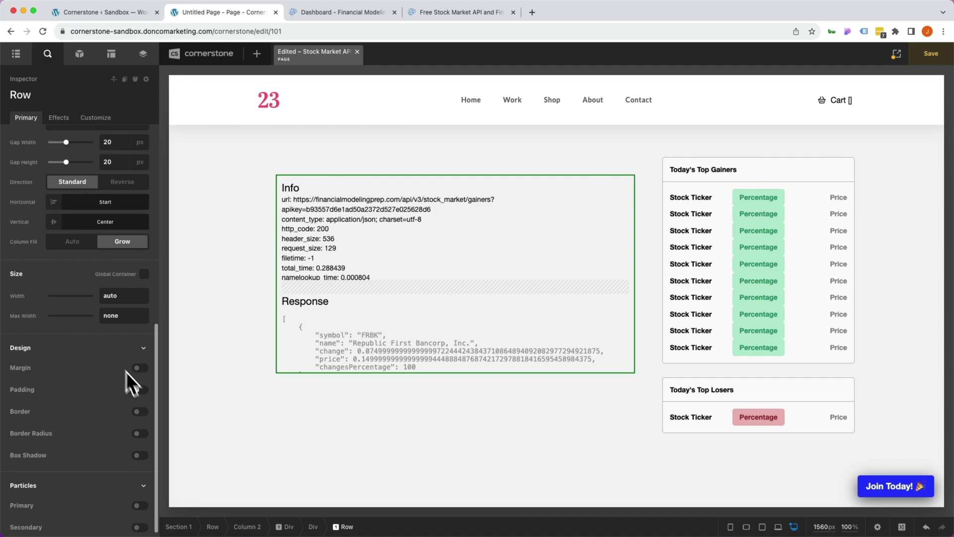
left_click(139, 367)
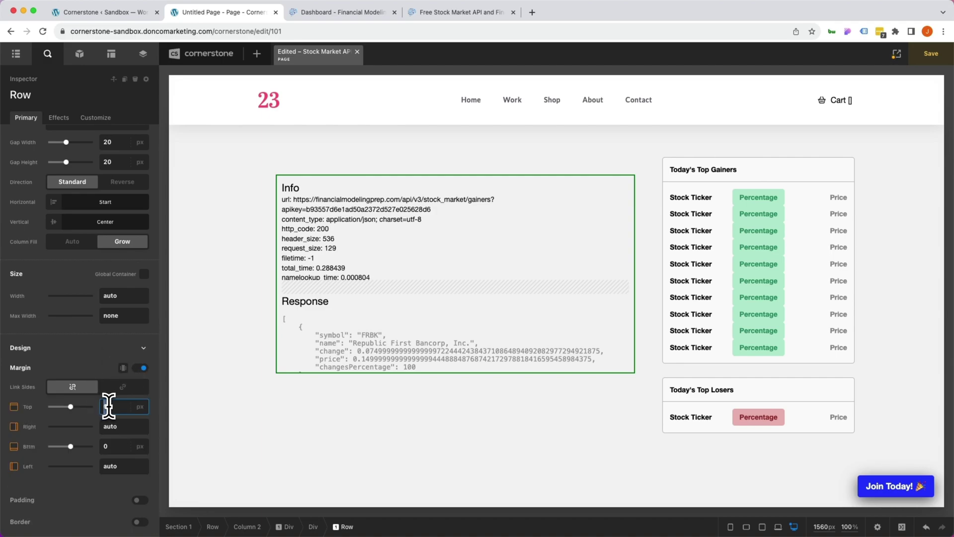
type("0.5em")
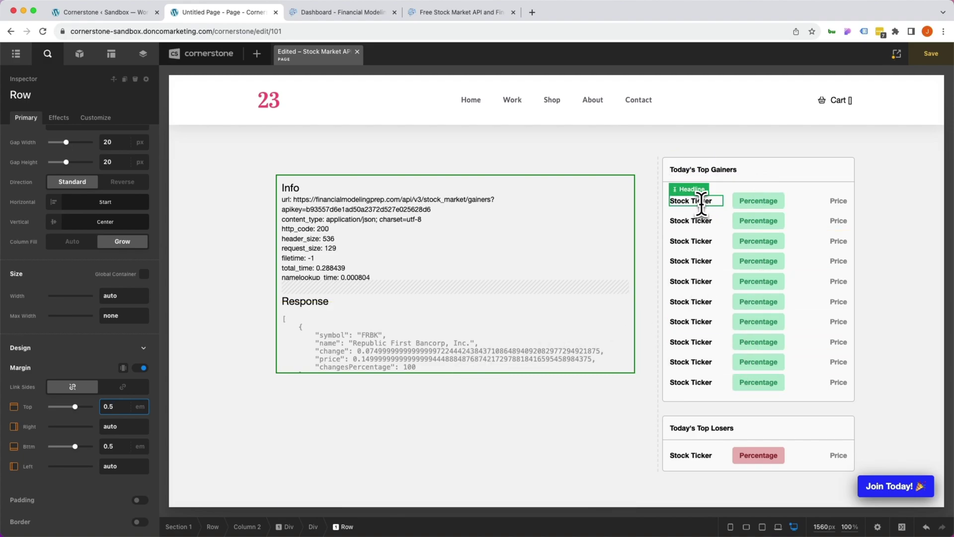
scroll(390, 368, "down", 5)
left_click(311, 320)
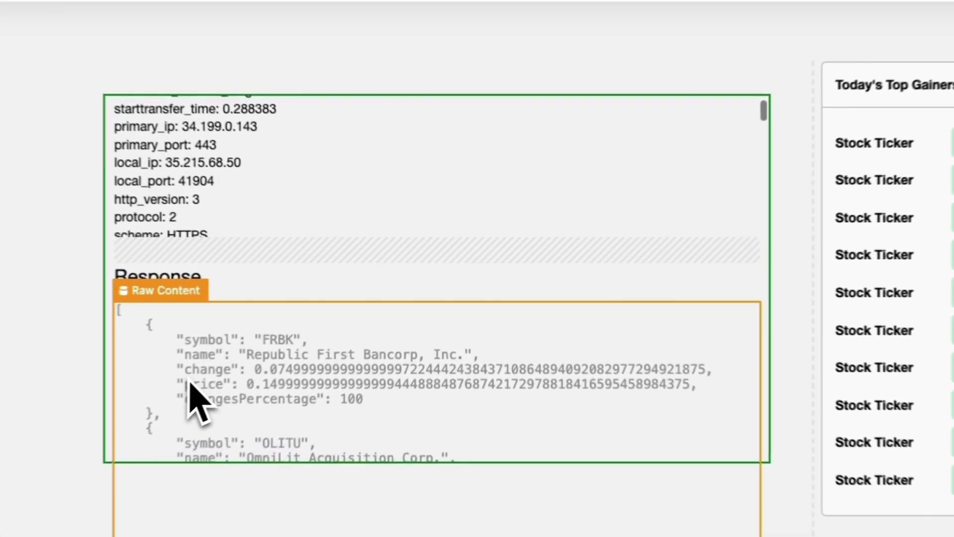
scroll(194, 400, "down", 2)
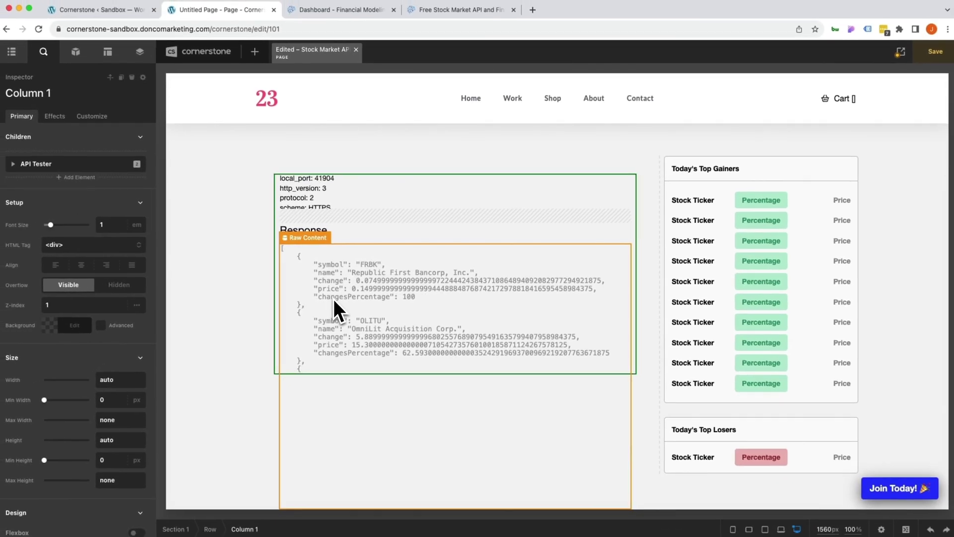
- Replace the Stock Ticker placeholder with the looper field 'symbol'
left_click(690, 200)
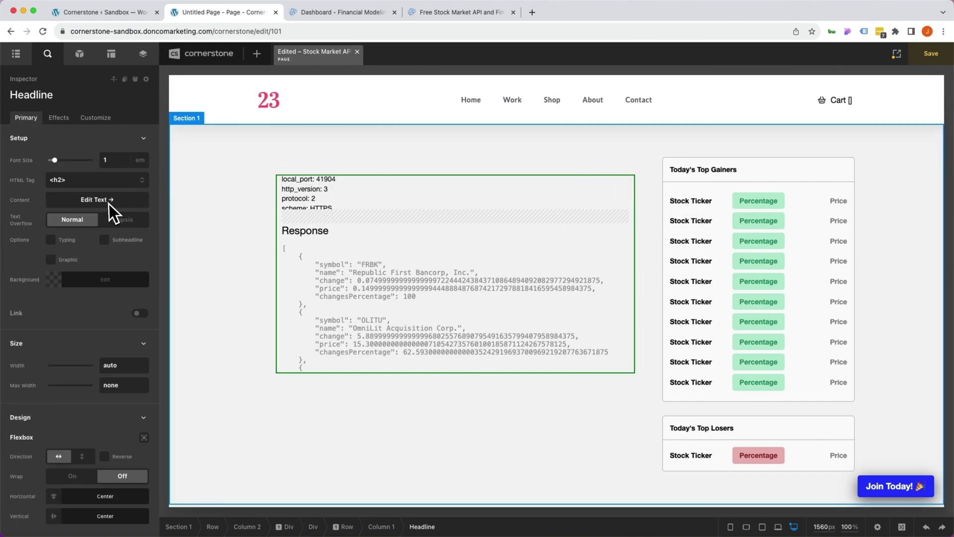
left_click(107, 201)
key("super+a")
key("BackSpace")
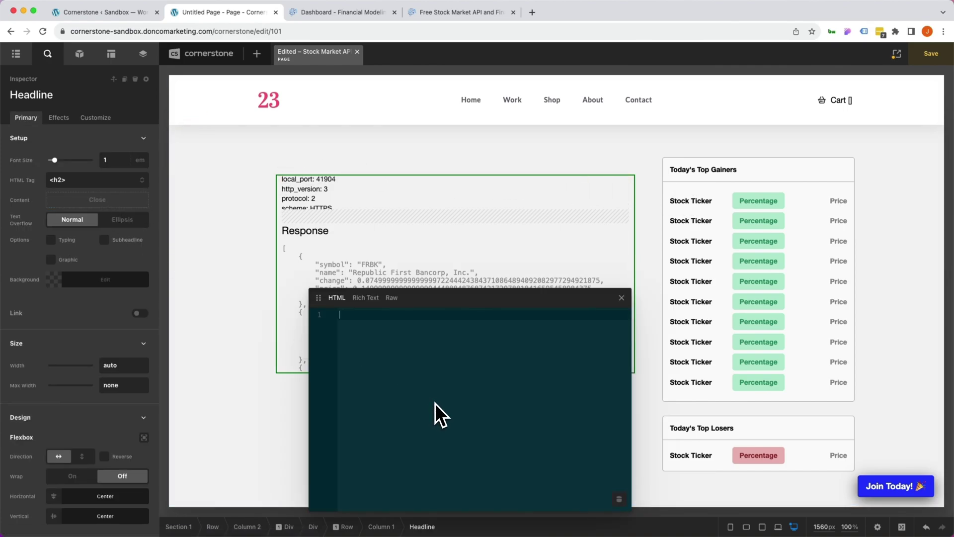
left_click_drag(500, 297, 709, 157)
left_click(824, 363)
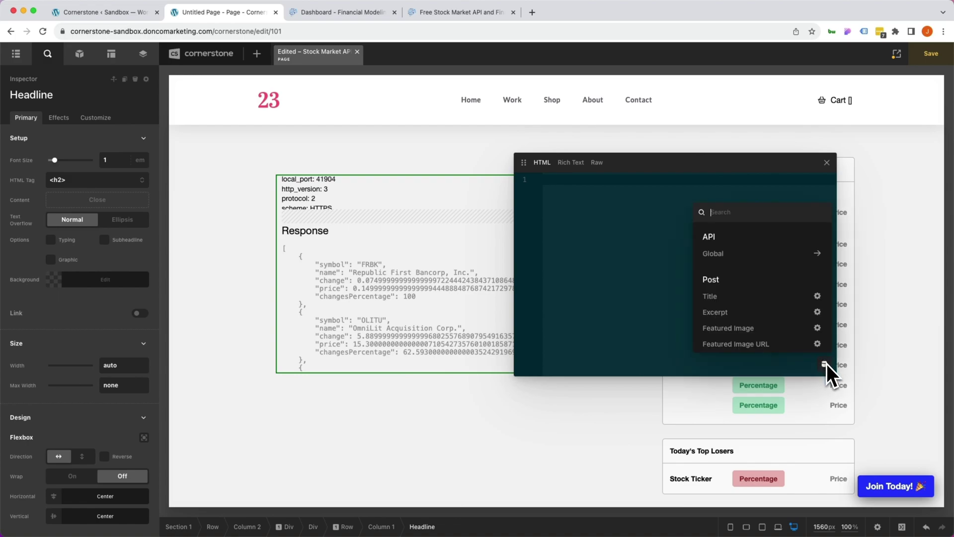
type("loop")
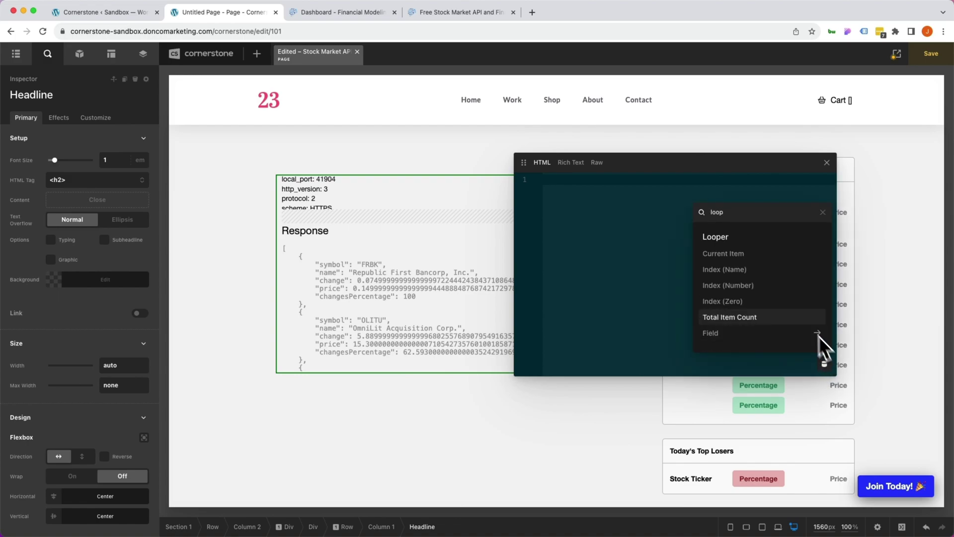
left_click(759, 335)
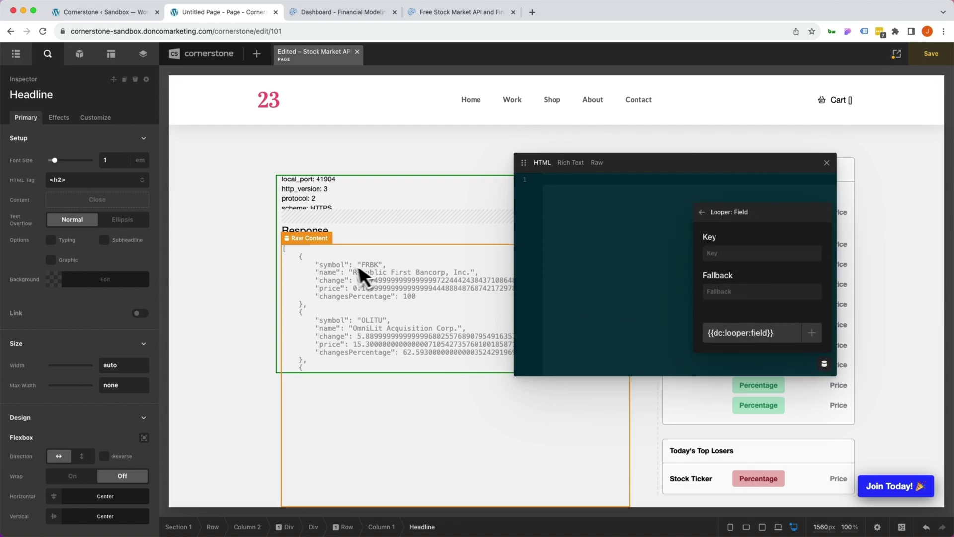
left_click(737, 252)
type("symbol")
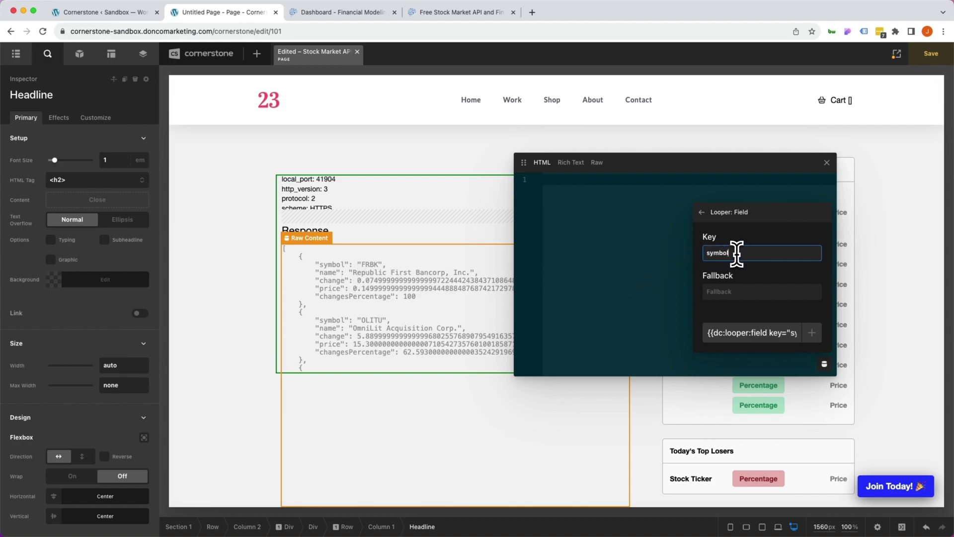
left_click(811, 332)
left_click(827, 162)
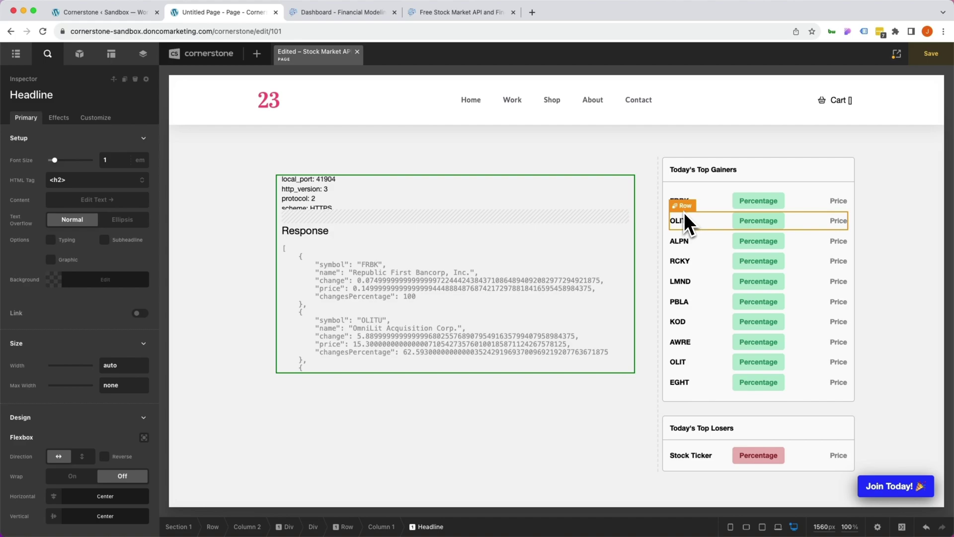
- Replace the Percentage placeholder with the changesPercentage looper field, formatted as '+ …%'
double_click(758, 220)
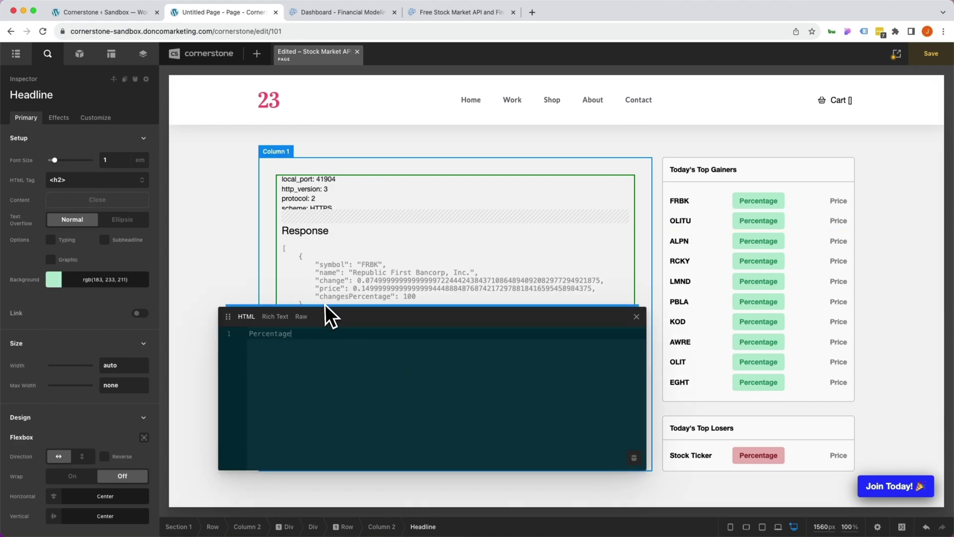
key("super+a")
key("BackSpace")
key("super+s")
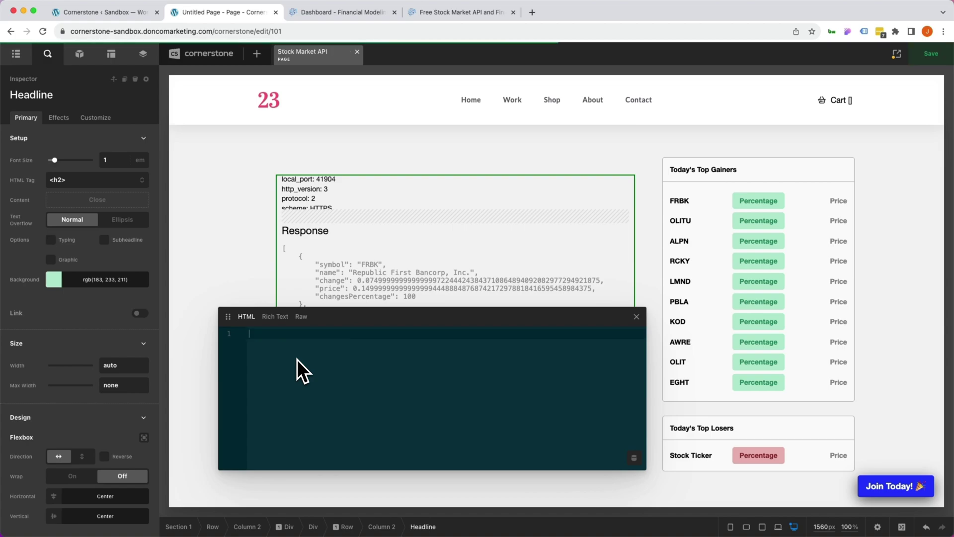
left_click(638, 461)
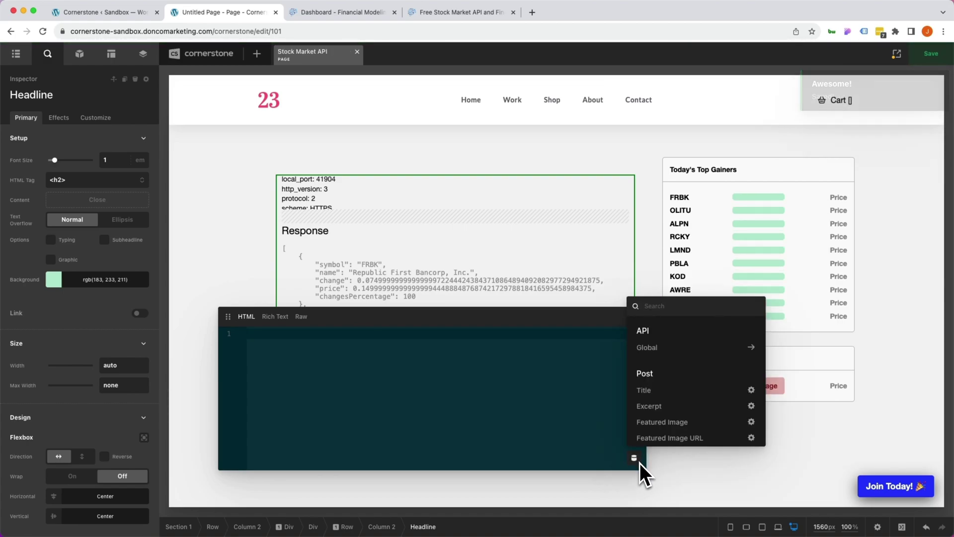
type("loop")
left_click(649, 429)
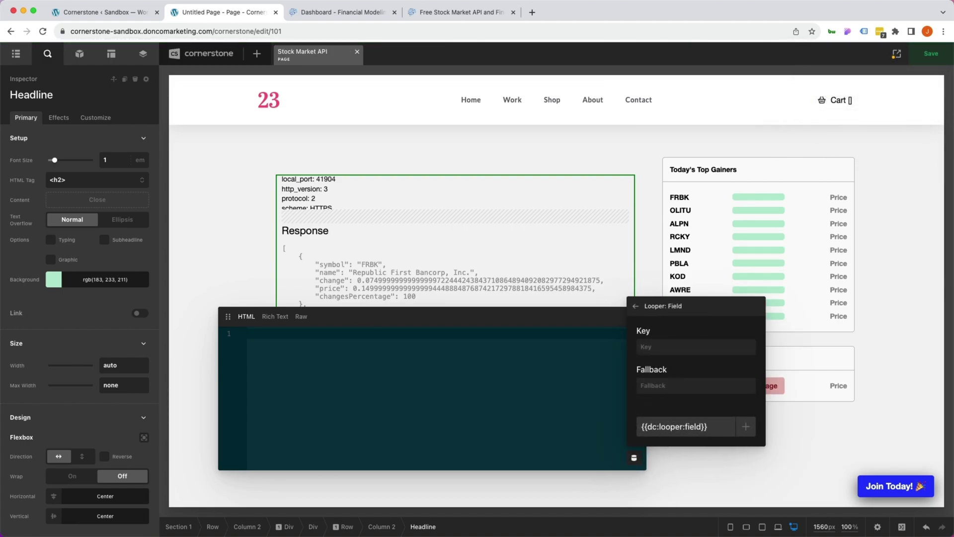
type("changesPercentage")
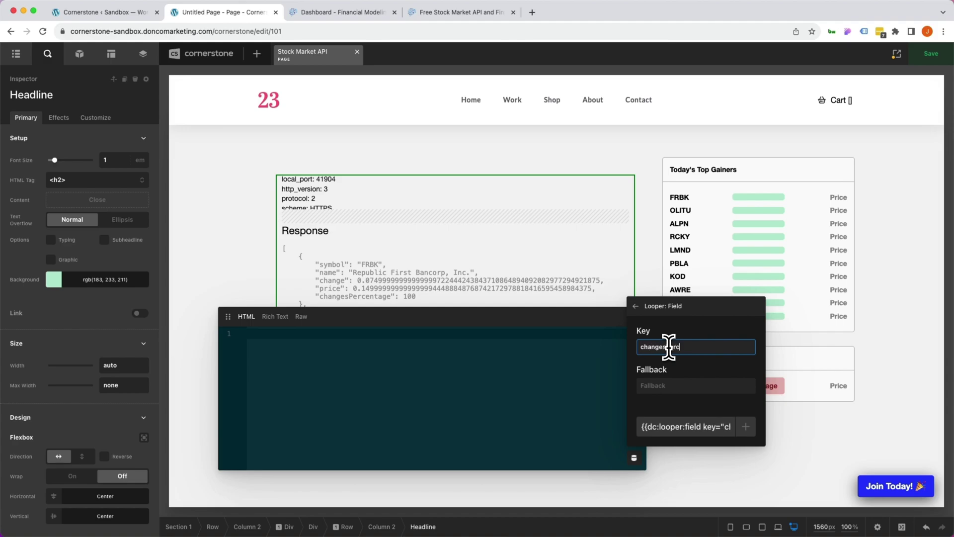
left_click(745, 426)
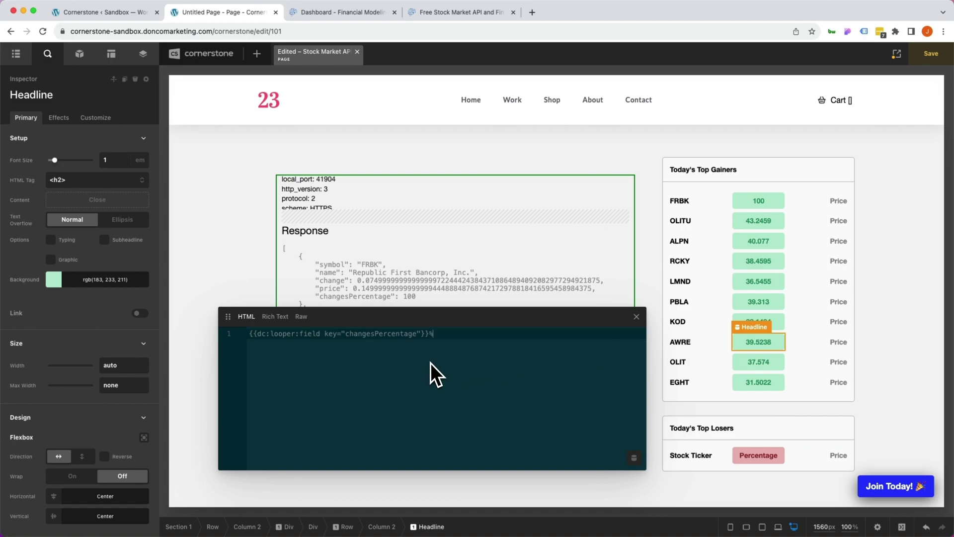
type("%")
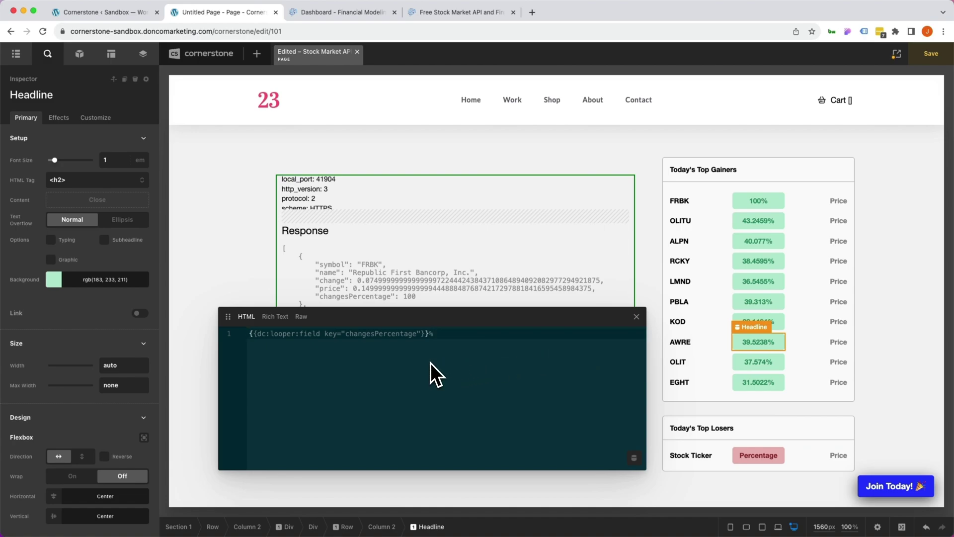
type("+")
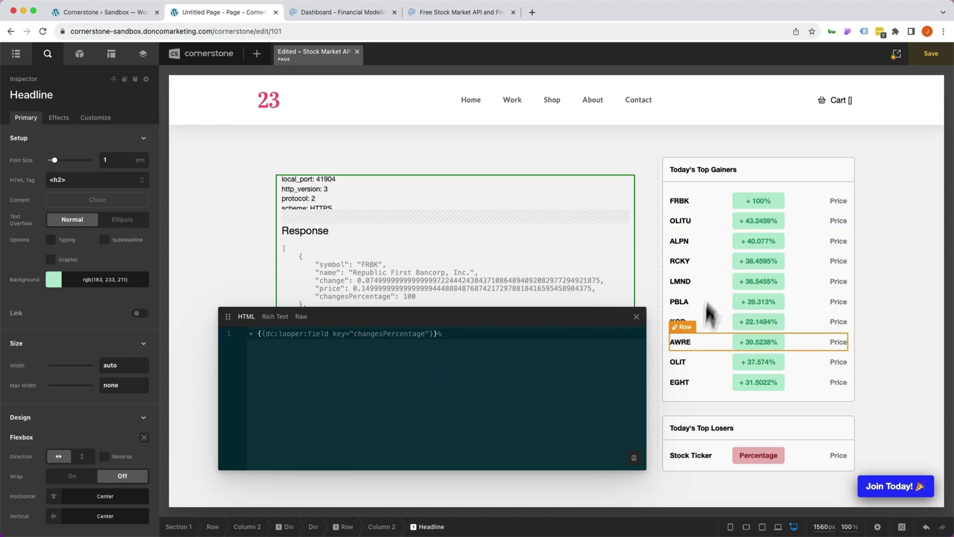
left_click(637, 317)
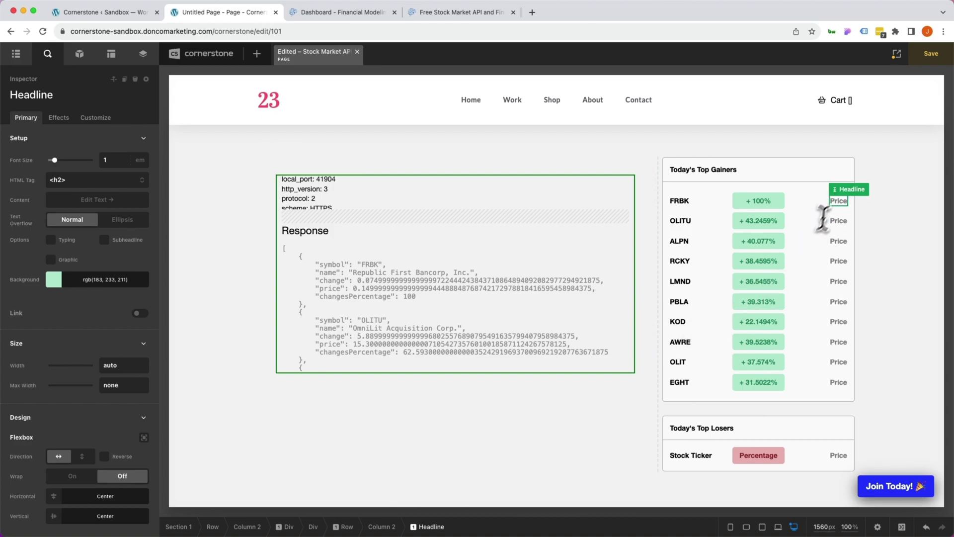
- Replace the Price placeholder with the looper field 'price', prefixed by '$'
left_click(827, 201)
left_click(119, 200)
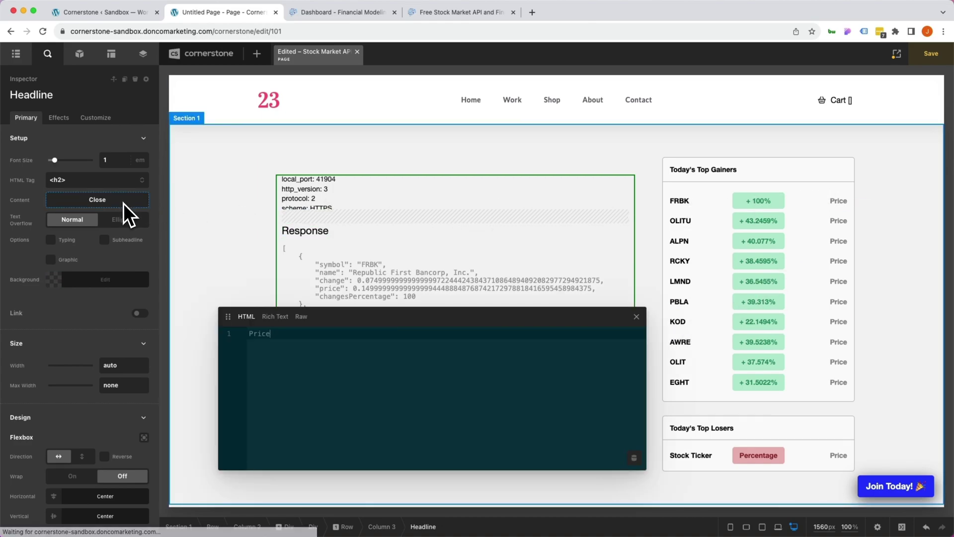
key("ctrl+a")
key("BackSpace")
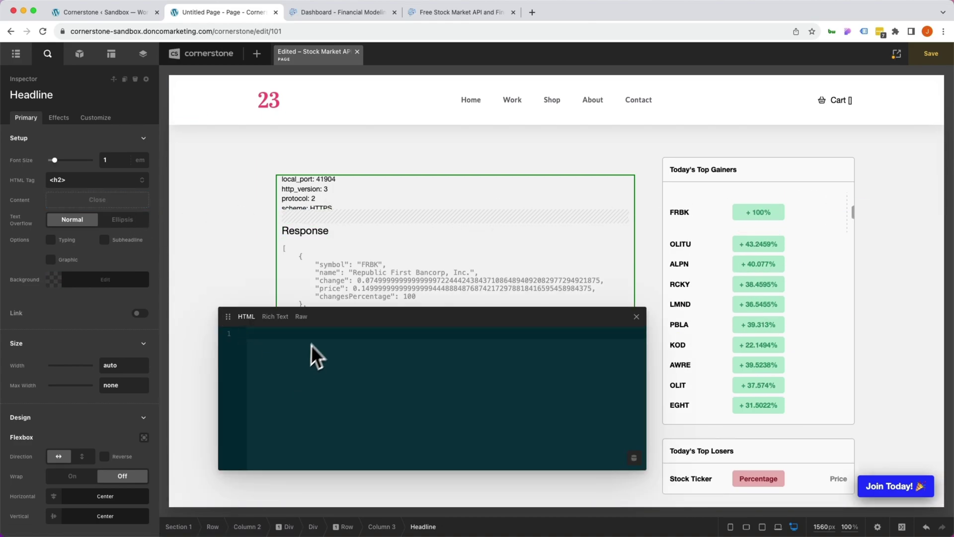
left_click(634, 458)
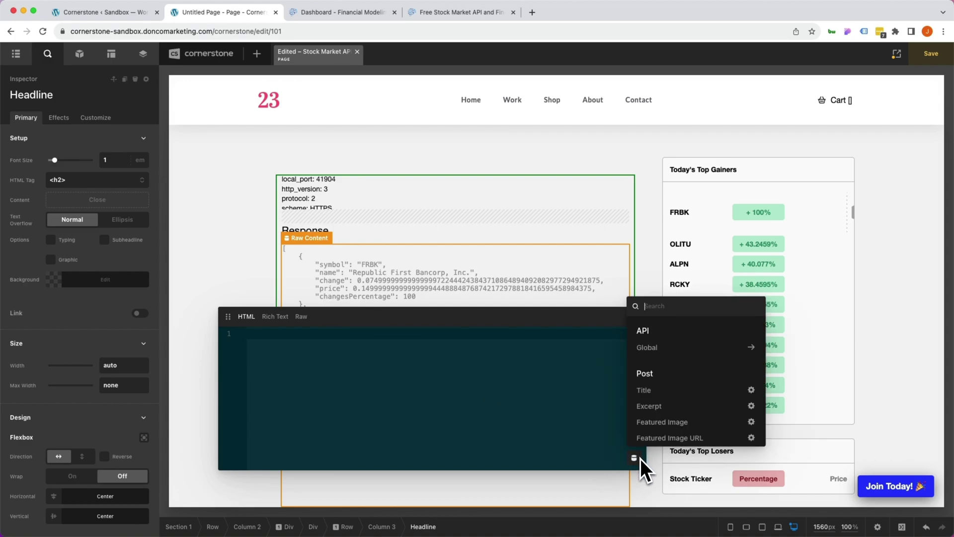
type("loop")
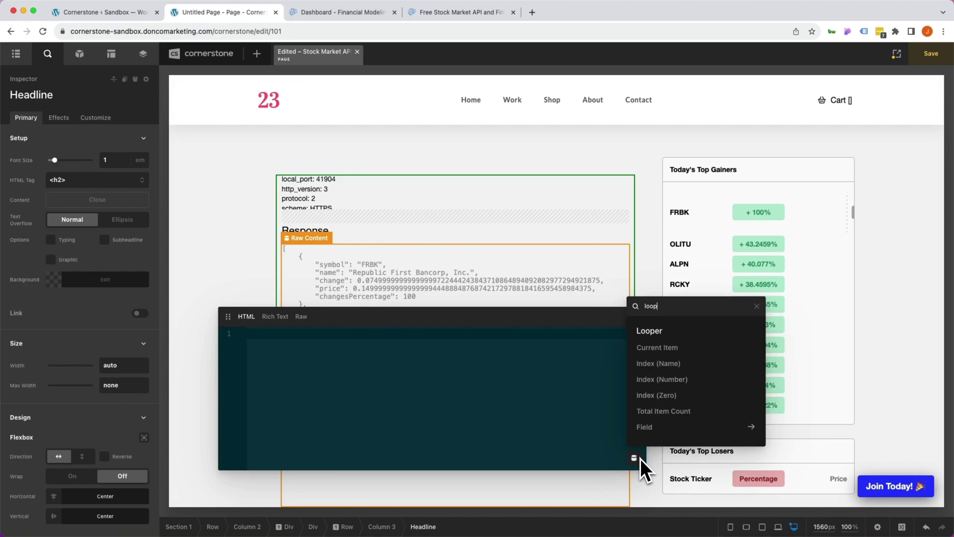
left_click(677, 427)
type("price")
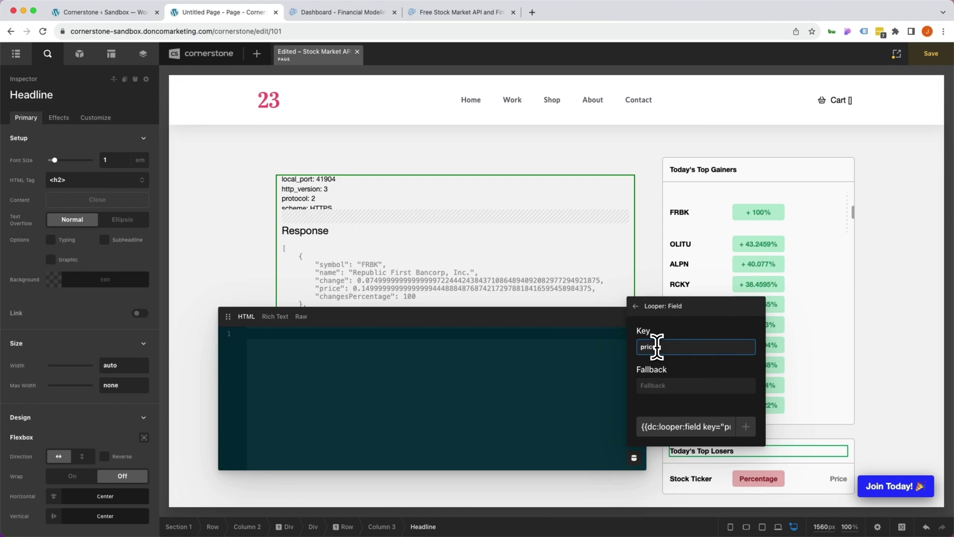
left_click(728, 425)
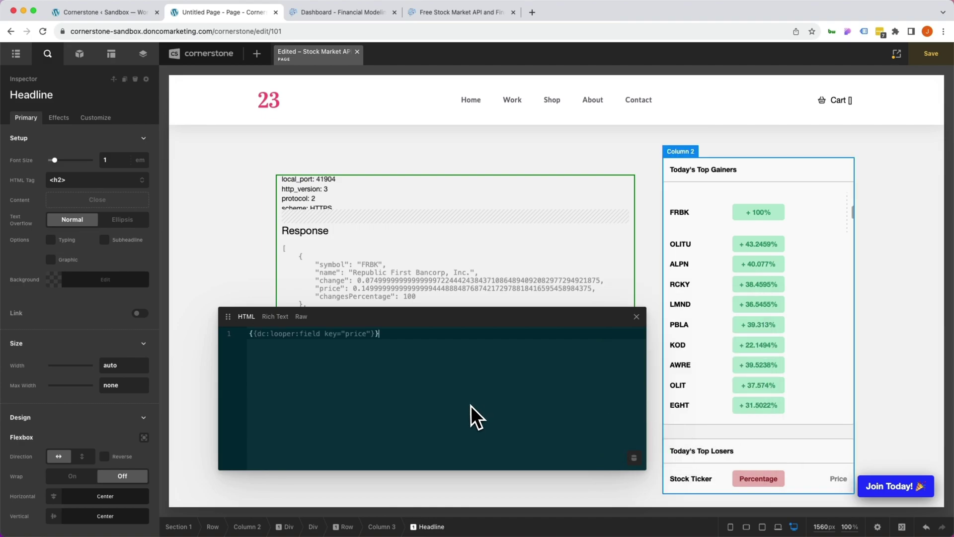
key("Home")
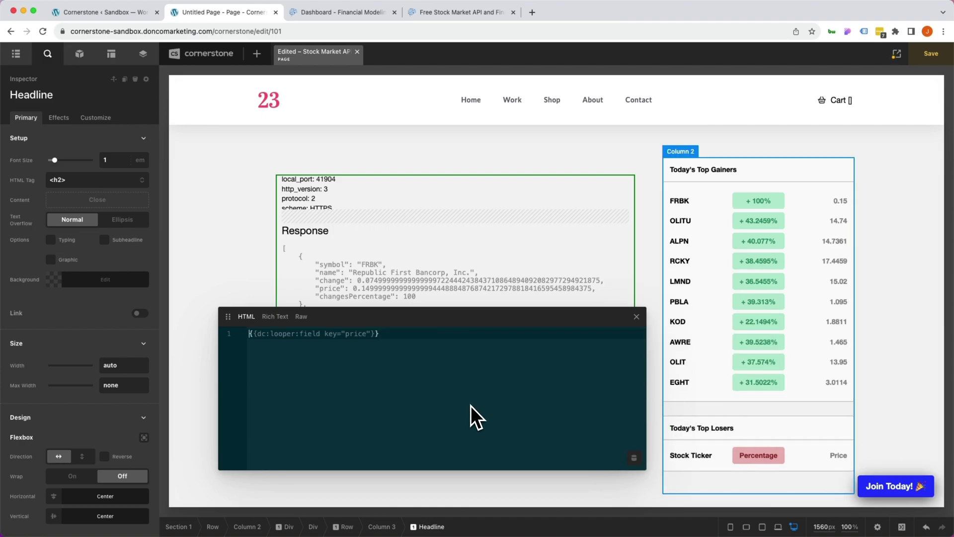
type("$")
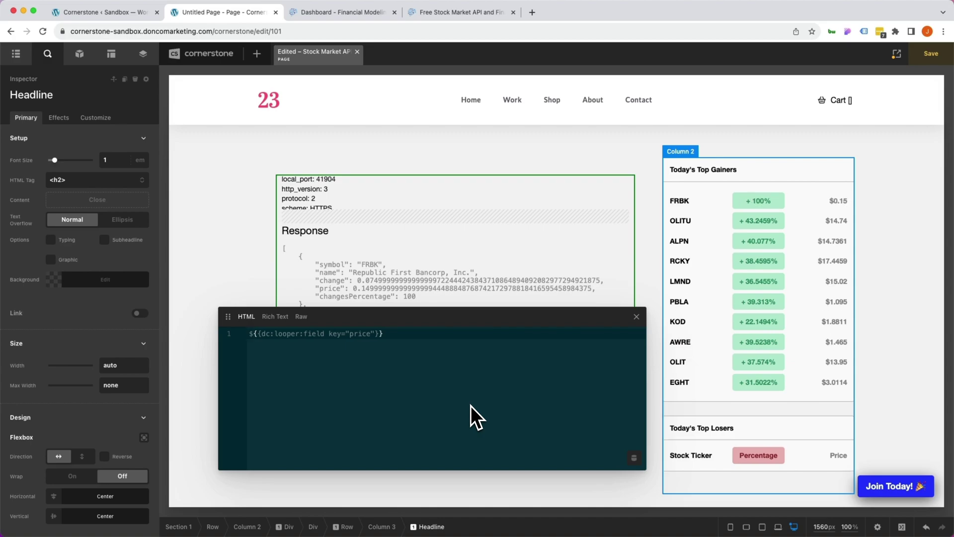
left_click(636, 316)
left_click(696, 381)
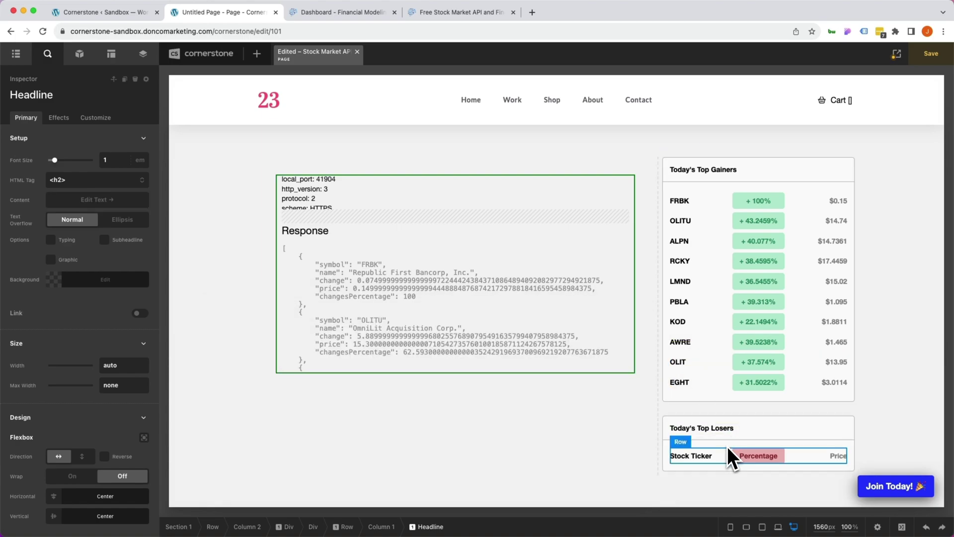
- Copy the gainer row into Top Losers and give its badge a pink background and red text
left_click(723, 196)
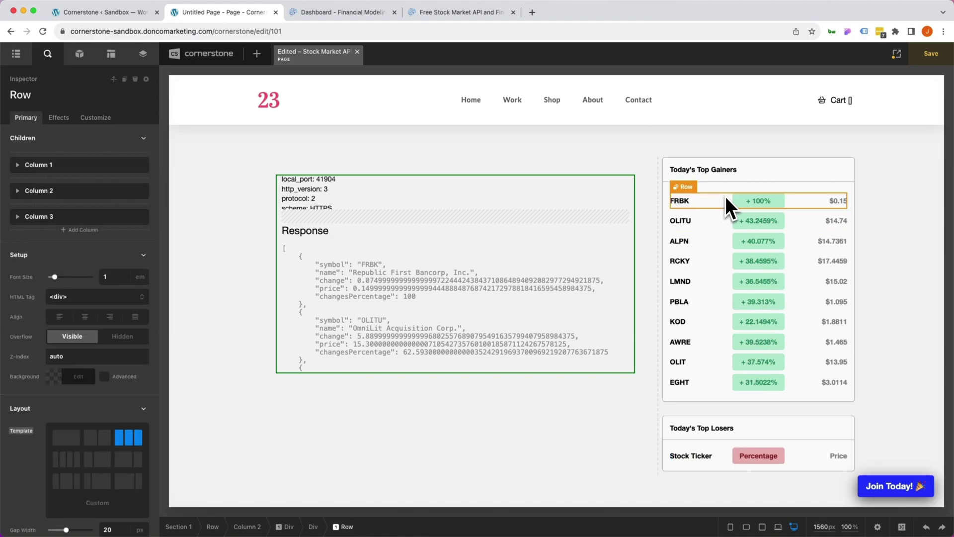
left_click(724, 449)
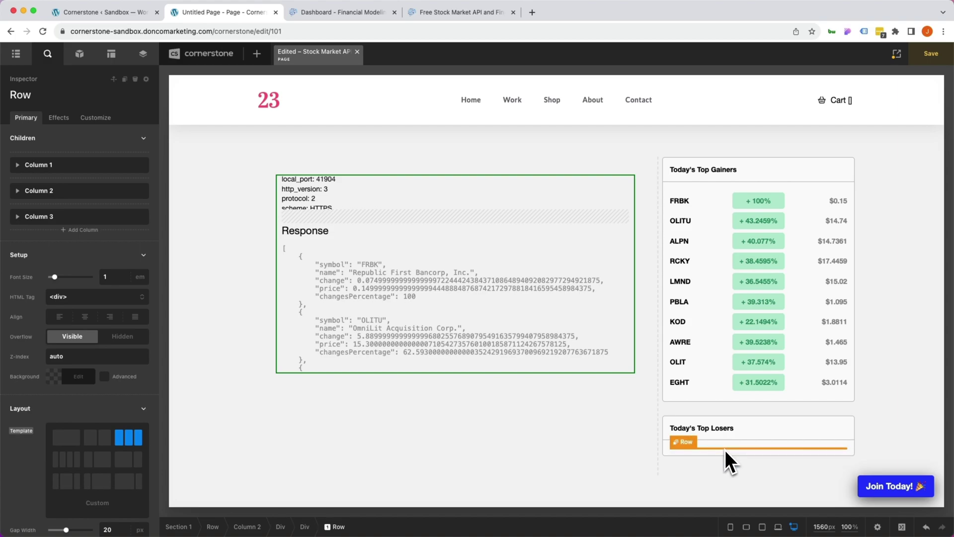
left_click(745, 470)
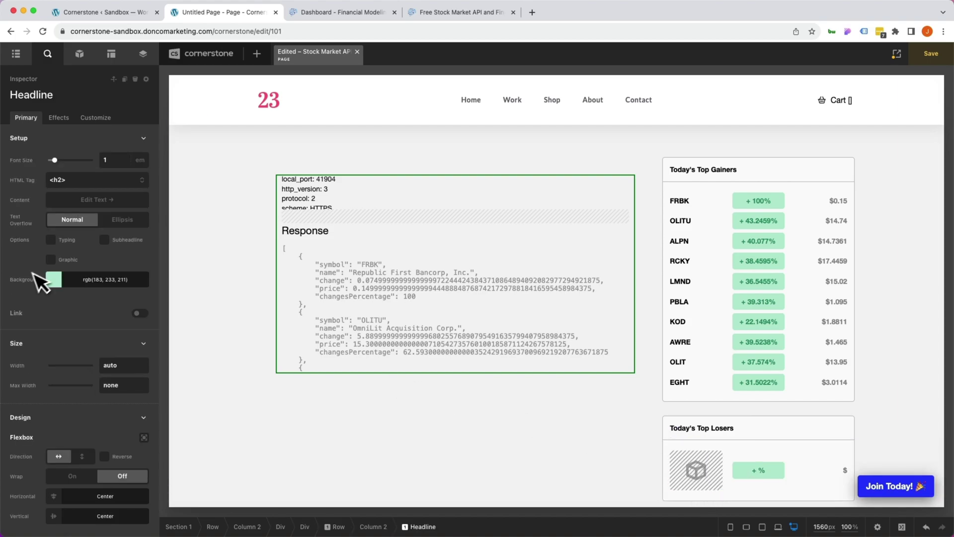
left_click(53, 279)
left_click_drag(178, 208, 201, 208)
left_click(111, 280)
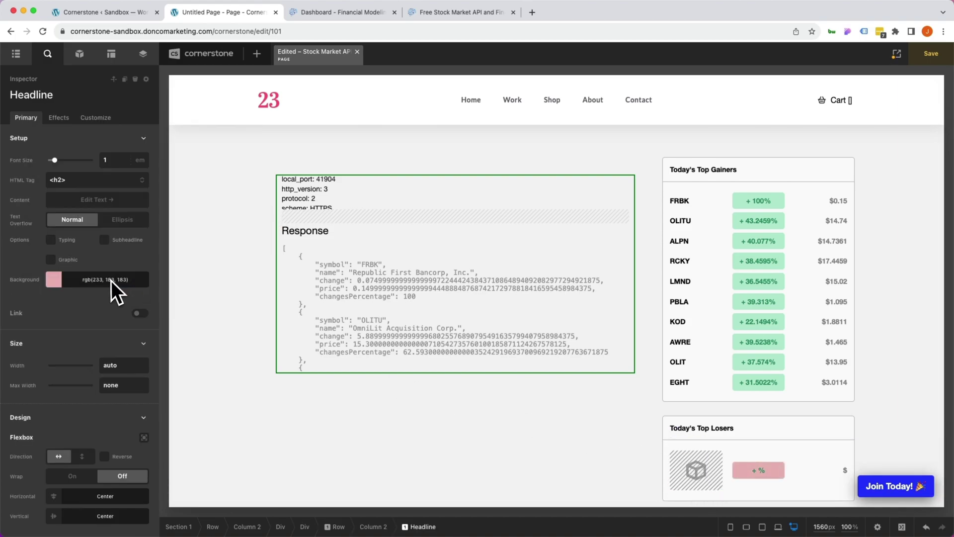
scroll(105, 285, "down", 10)
left_click(76, 414)
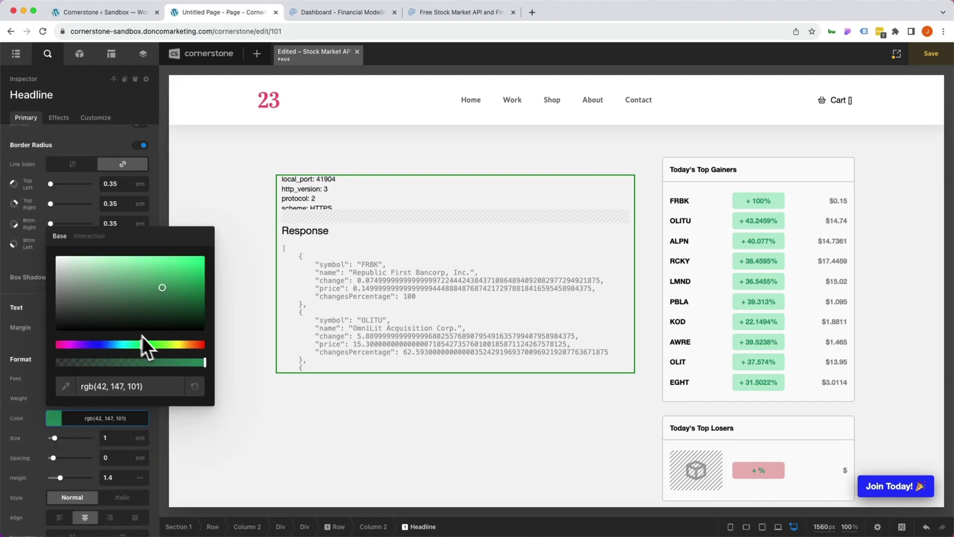
left_click_drag(142, 342, 249, 351)
left_click(111, 415)
scroll(96, 418, "up", 10)
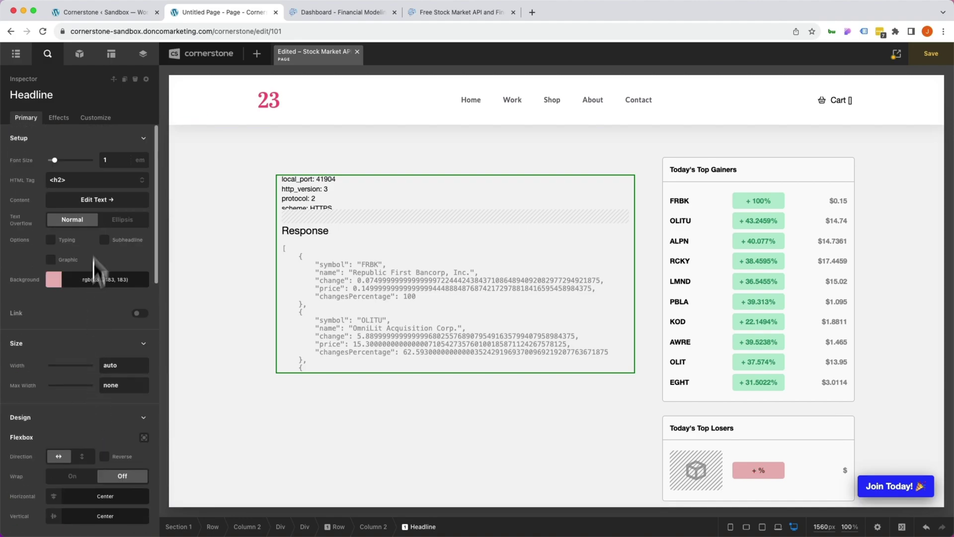
- Remove the leading plus sign from the losers badge, leaving changesPercentage with '%'
left_click(97, 199)
left_click(252, 334)
key("BackSpace")
key("BackSpace")
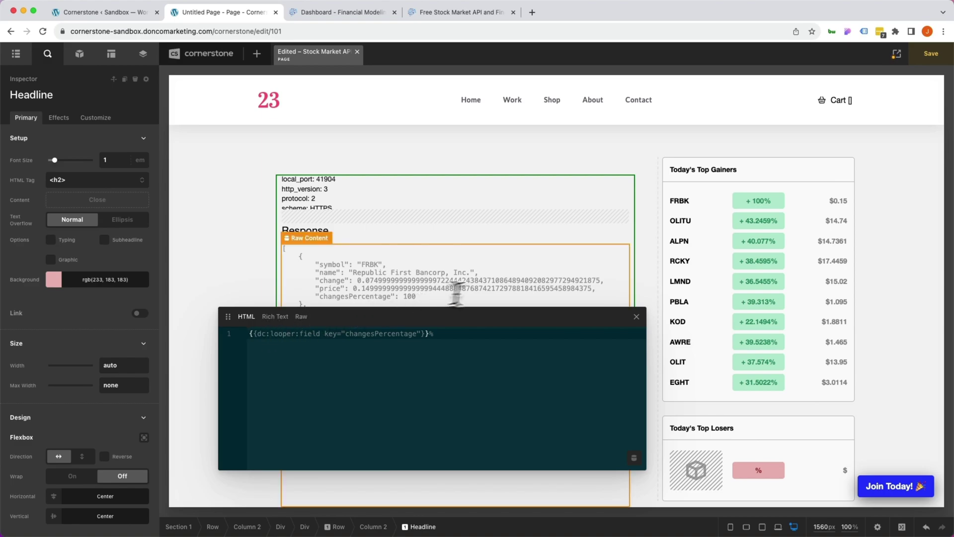
left_click(636, 316)
scroll(695, 365, "down", 1)
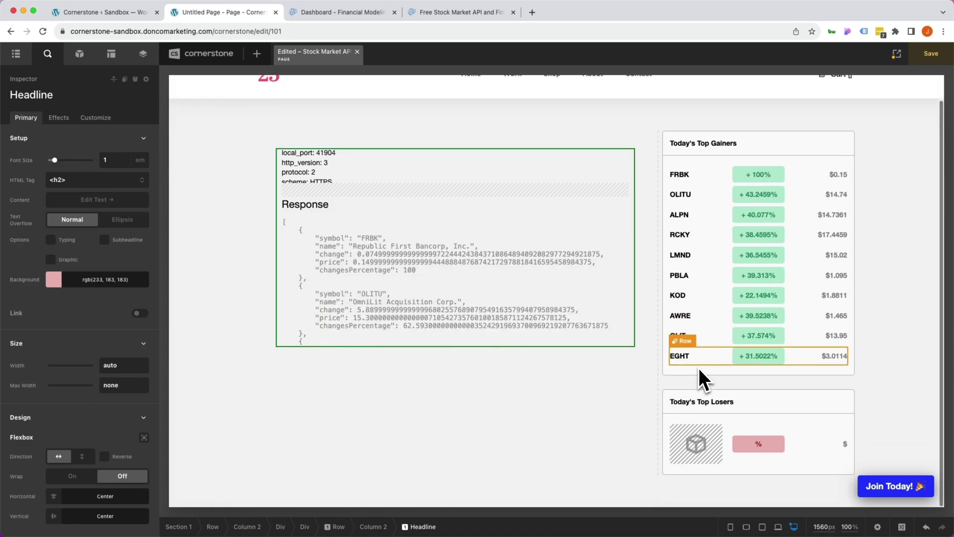
left_click(669, 420)
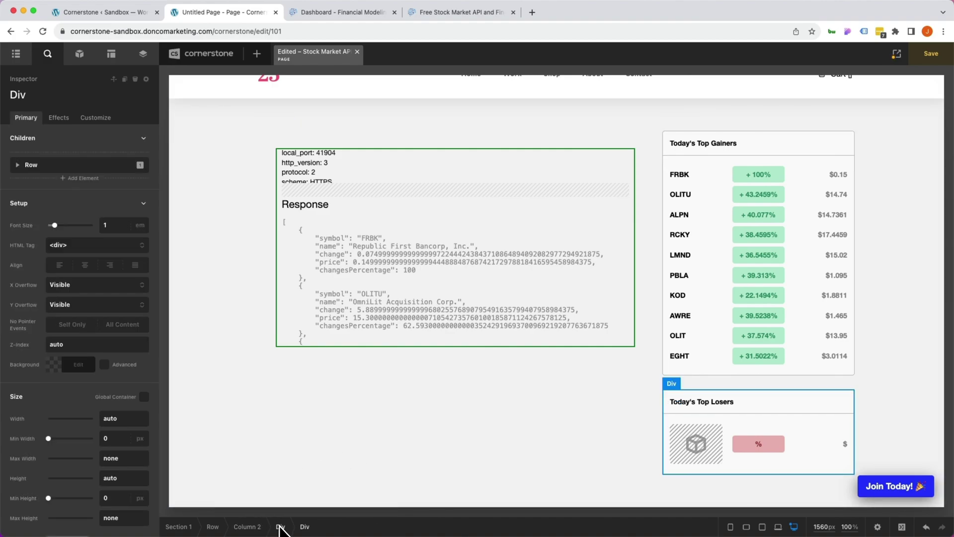
- Make the losers card's parent Div a Looper Provider using the External API Global FMP API
left_click(280, 528)
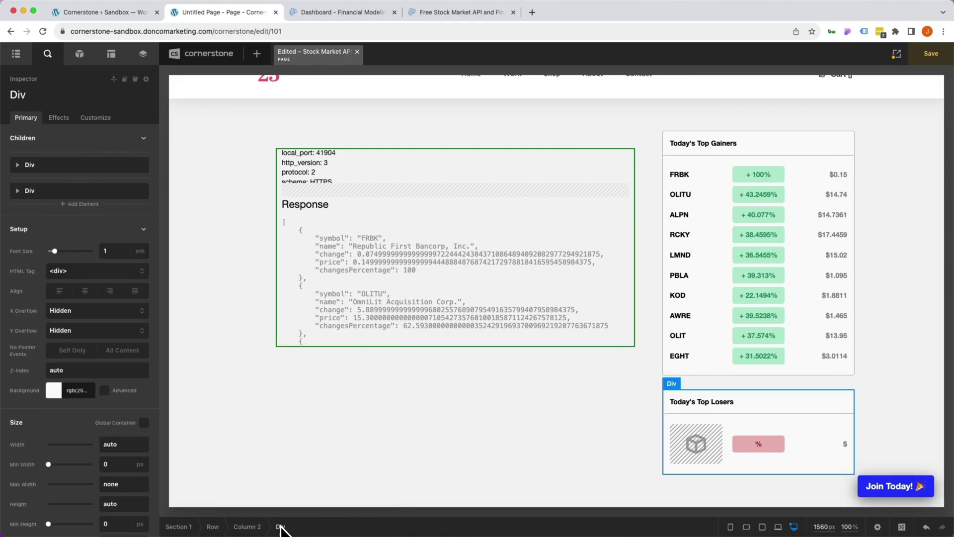
left_click(94, 118)
left_click(140, 308)
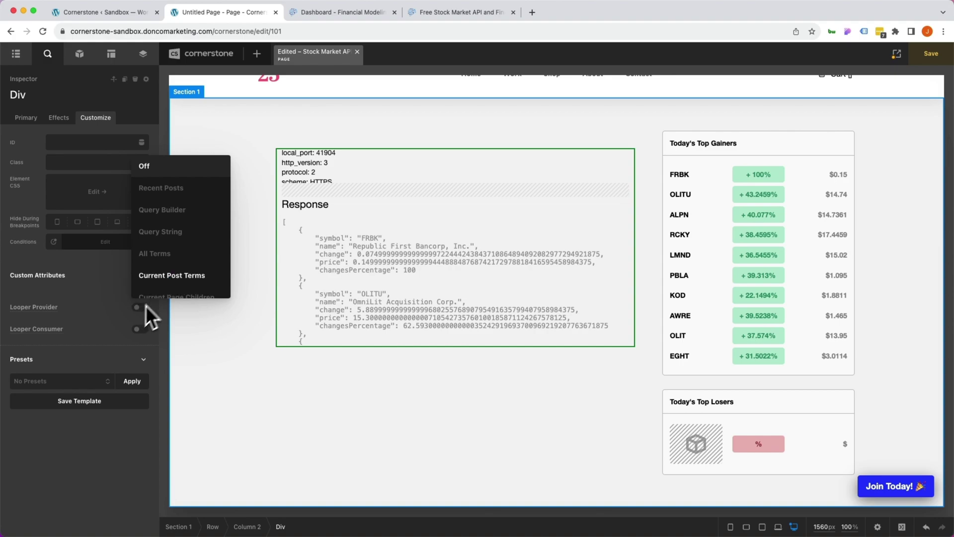
scroll(184, 238, "down", 3)
left_click(160, 286)
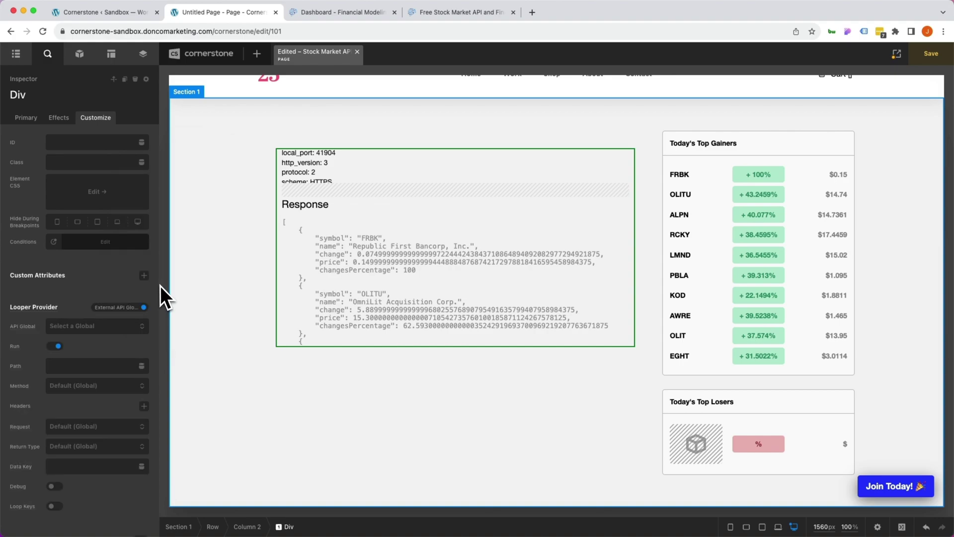
left_click(80, 326)
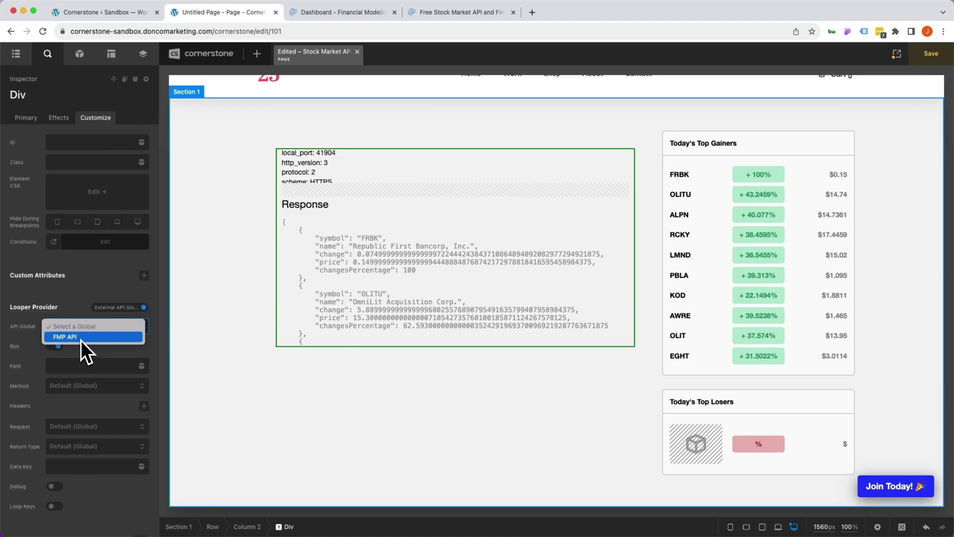
left_click(80, 338)
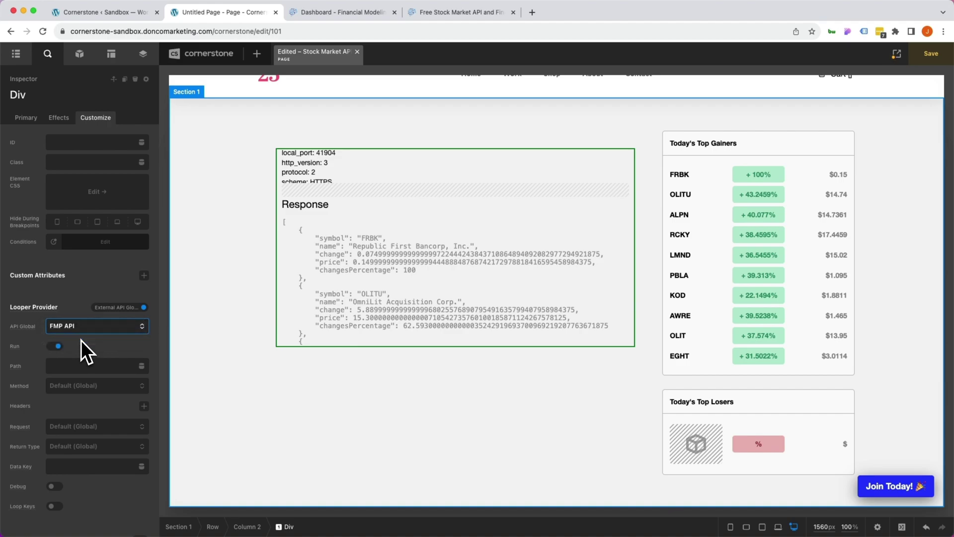
- Check the FMP API docs and set the looper Path to stock_market/losers
left_click(66, 366)
left_click(428, 15)
scroll(417, 352, "down", 3)
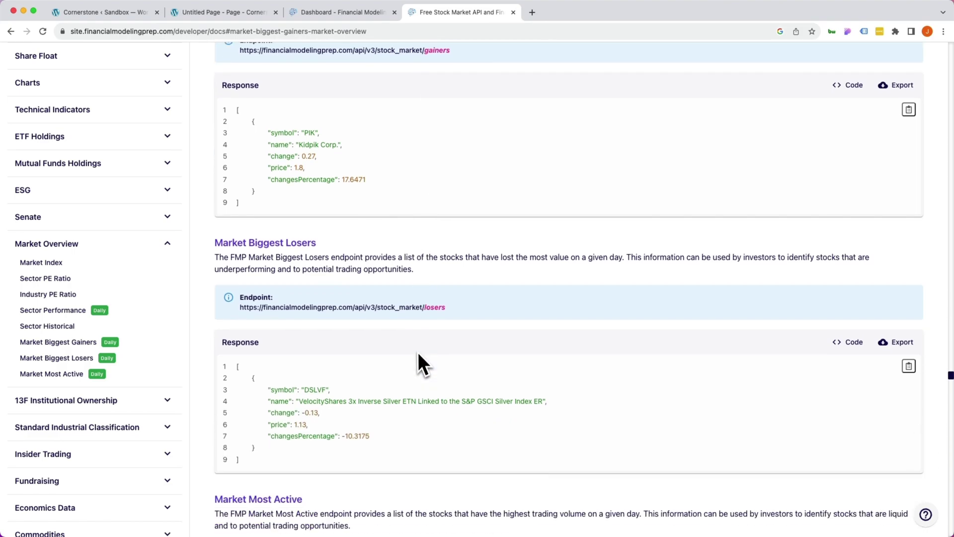
scroll(417, 352, "down", 2)
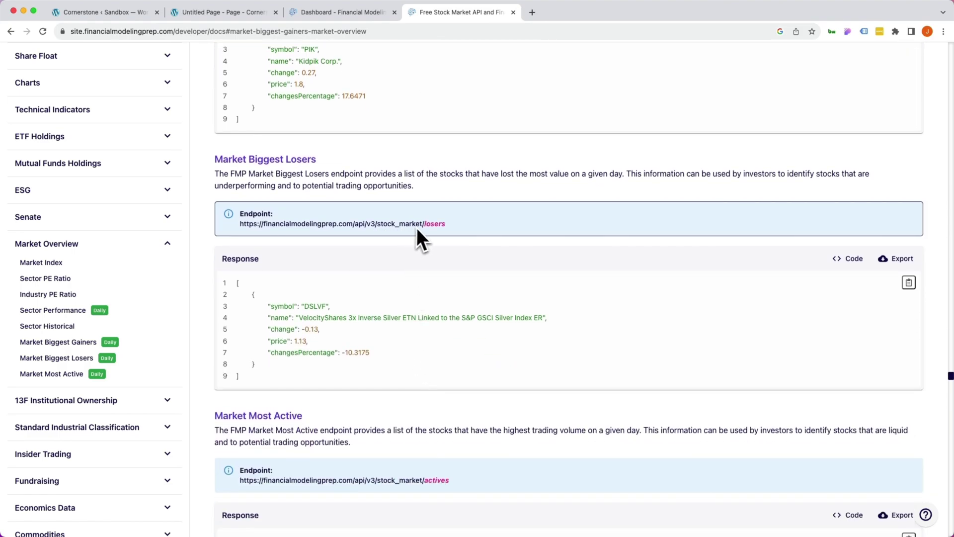
left_click(193, 14)
type("stock_market/losers")
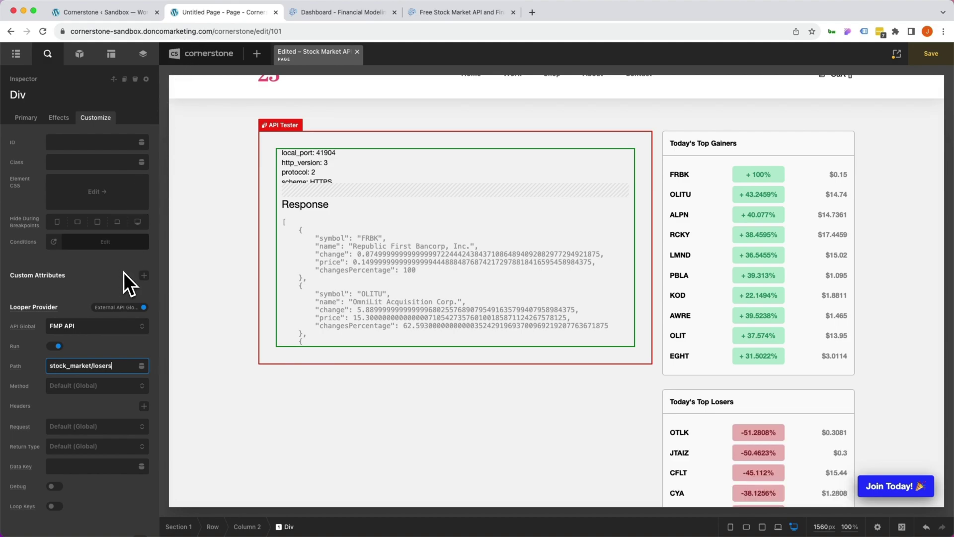
scroll(747, 473, "down", 3)
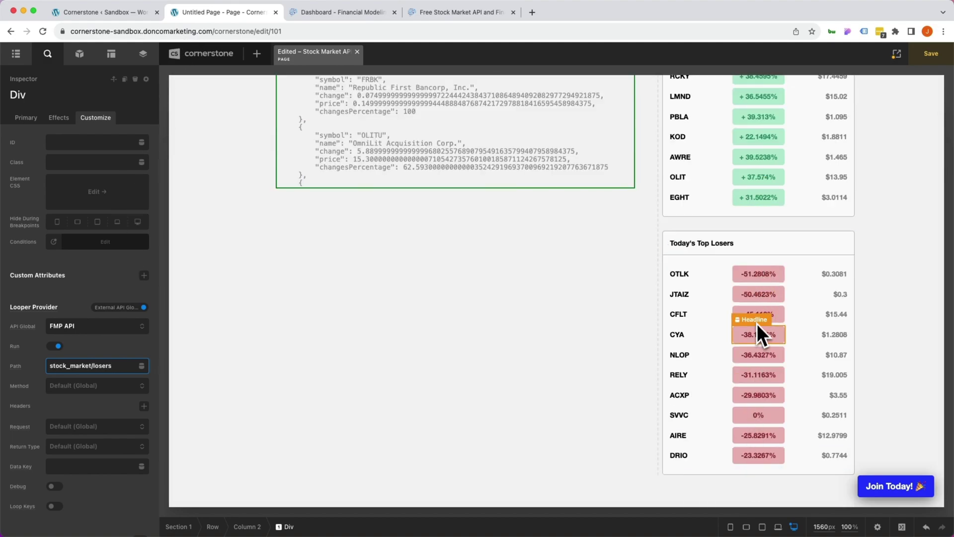
left_click(714, 418)
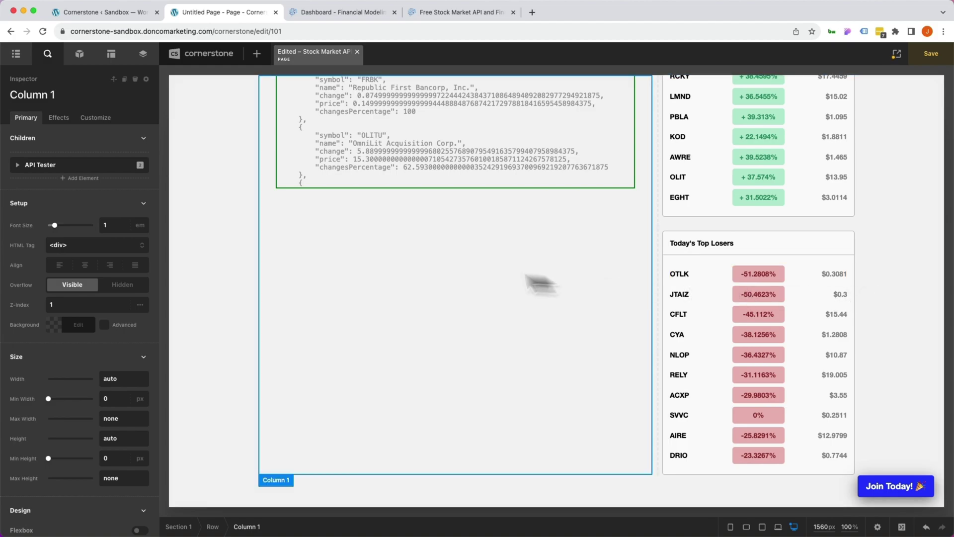
- Add a Row under the API response in Column 1, trimmed to one column with Auto fill
left_click(82, 60)
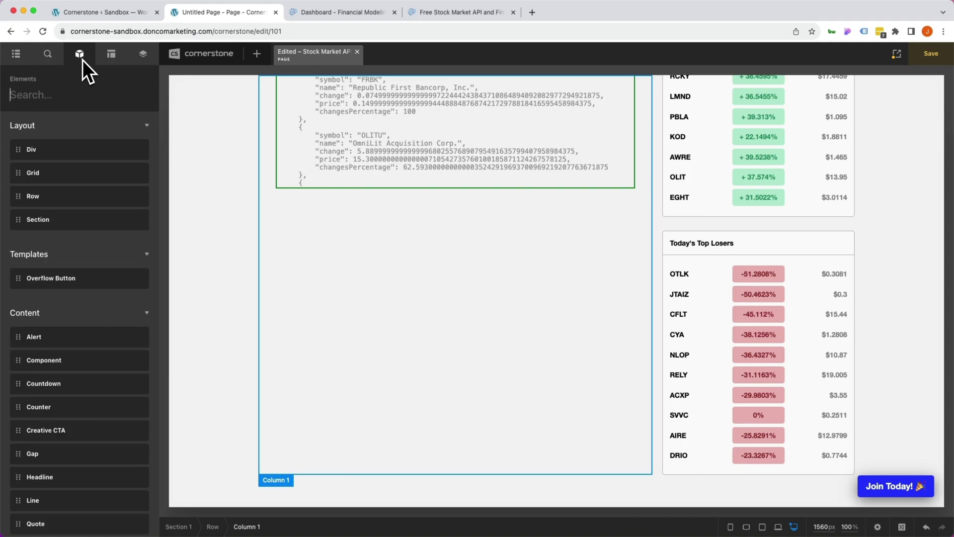
type("row")
left_click_drag(49, 145, 328, 318)
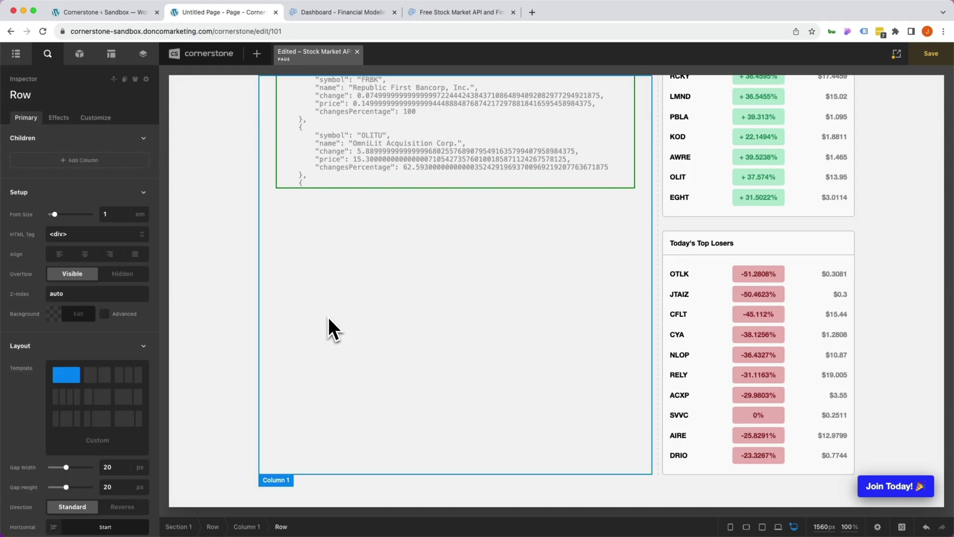
left_click(472, 271)
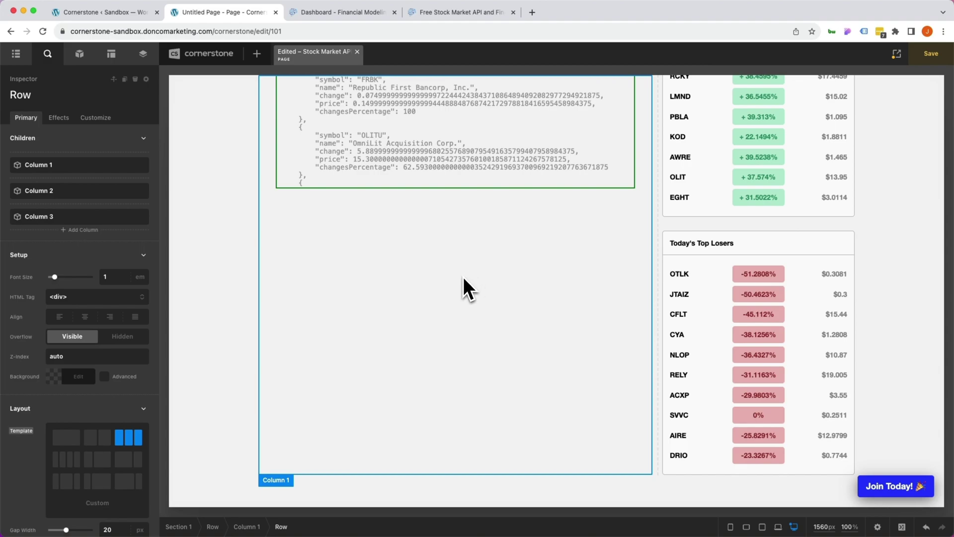
left_click(141, 217)
left_click(141, 190)
scroll(95, 348, "down", 5)
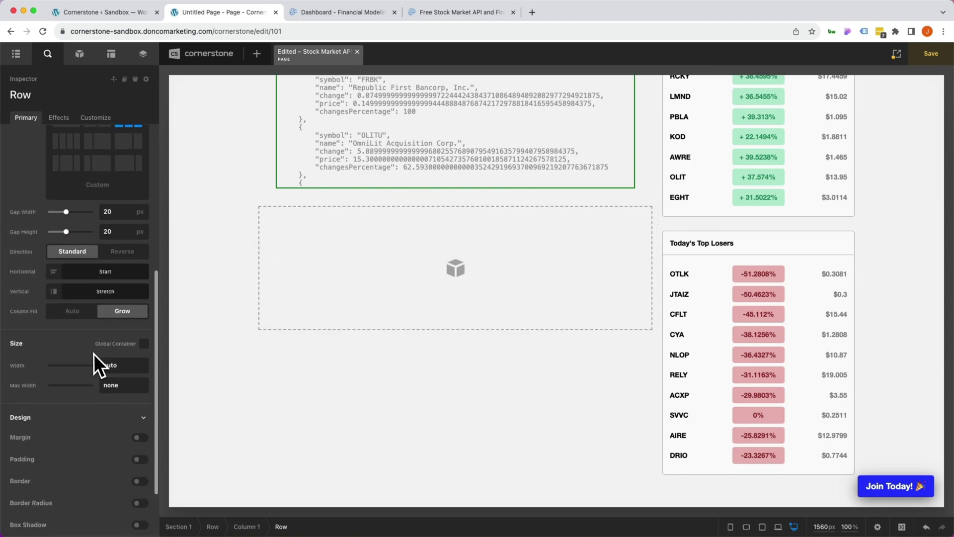
left_click(75, 311)
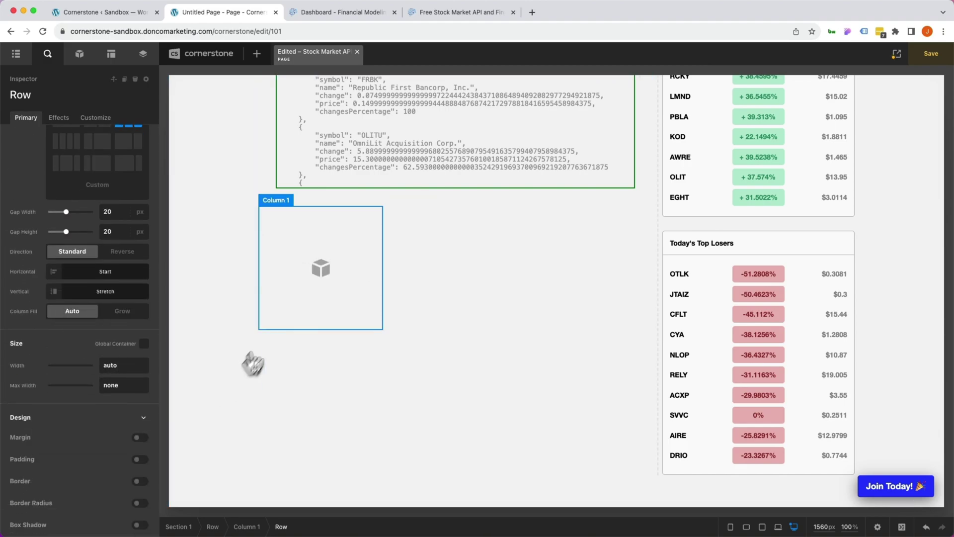
- Drop a Div into the new row's column and duplicate it below itself
left_click(273, 323)
type("div")
left_click_drag(358, 289, 358, 289)
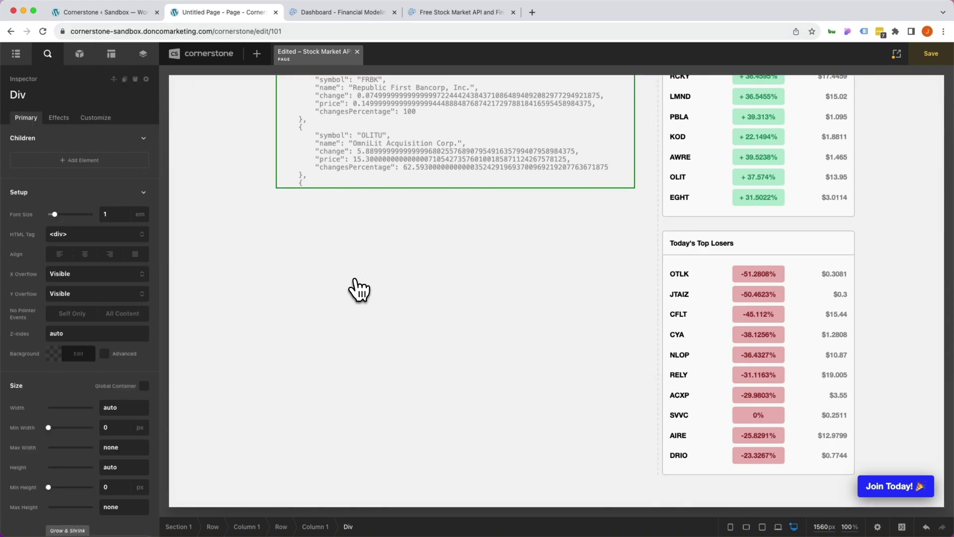
left_click(126, 80)
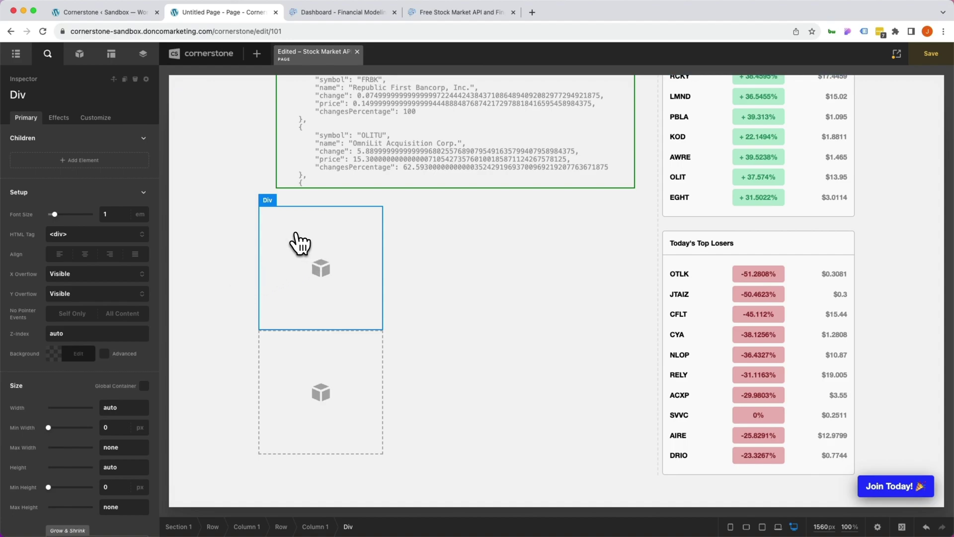
scroll(102, 335, "down", 3)
left_click(111, 404)
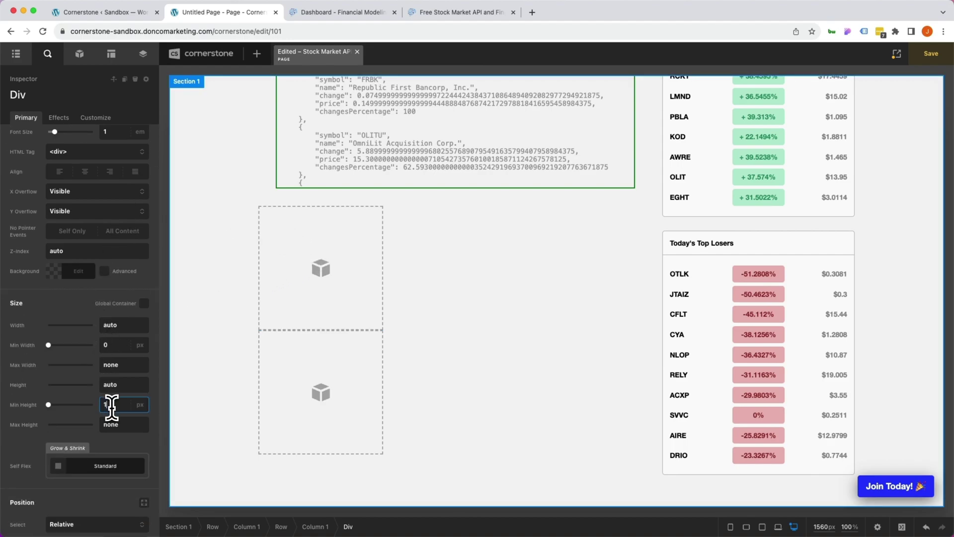
- Give the lower Div 2em padding on all four sides
left_click(268, 378)
scroll(111, 366, "down", 8)
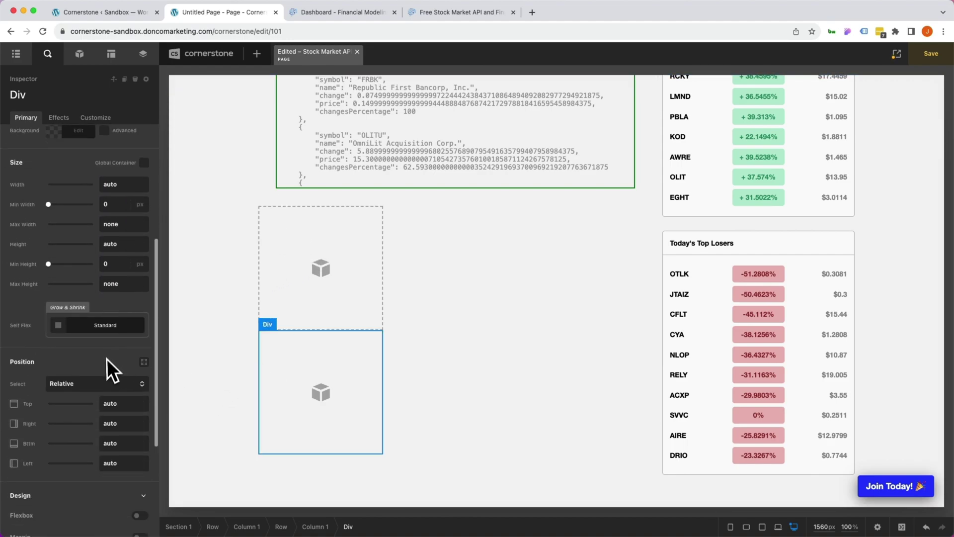
left_click(140, 384)
left_click(111, 423)
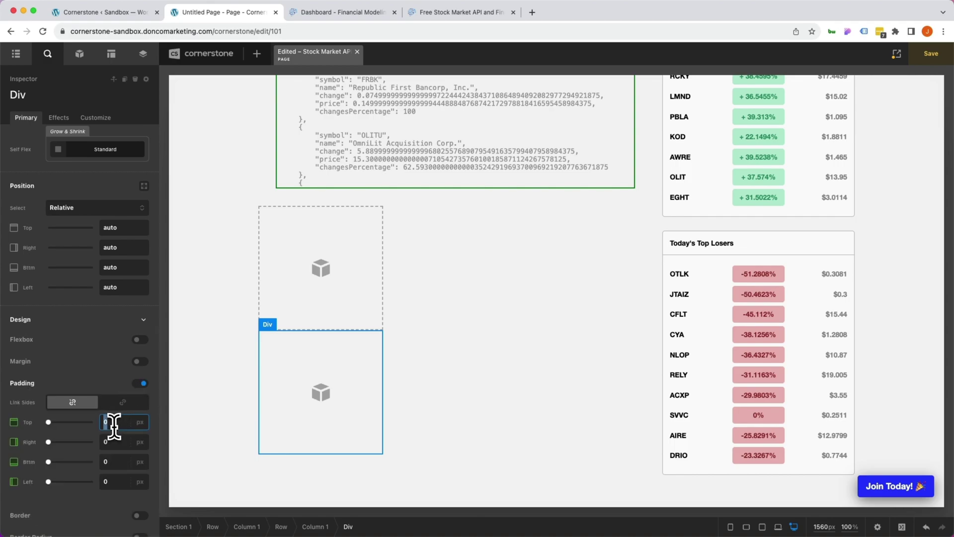
type("2em")
key("Return")
left_click(120, 405)
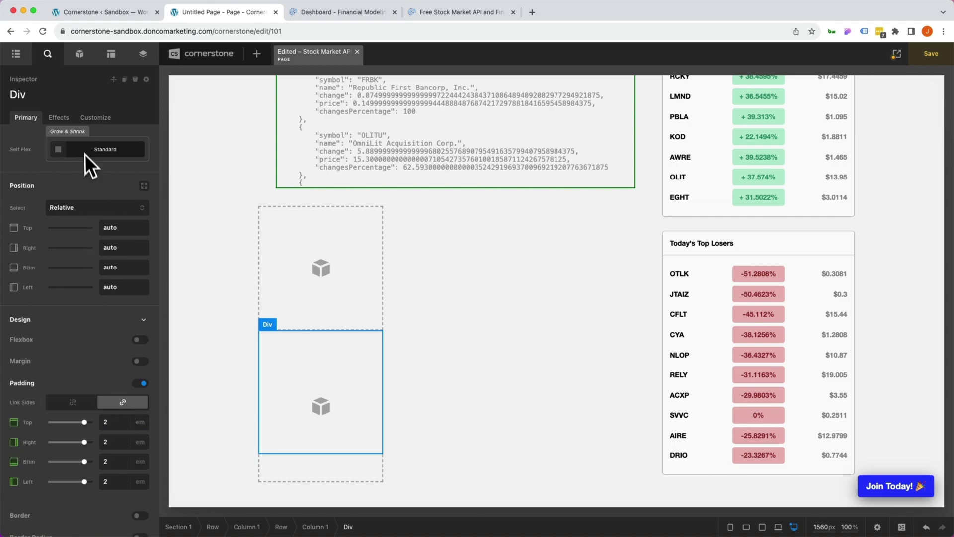
left_click(427, 292)
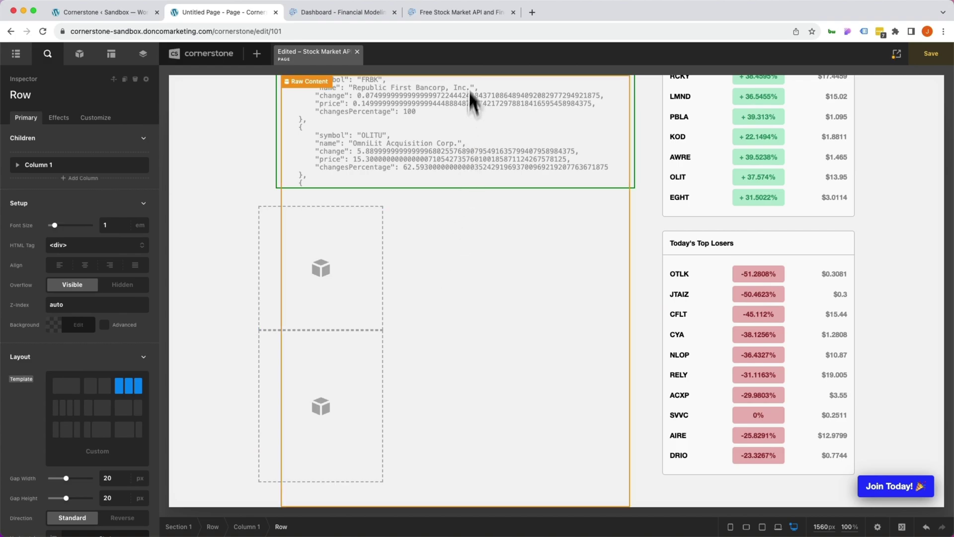
- Find the FMP Articles endpoint under News in the FMP docs, then return to Cornerstone
left_click(434, 17)
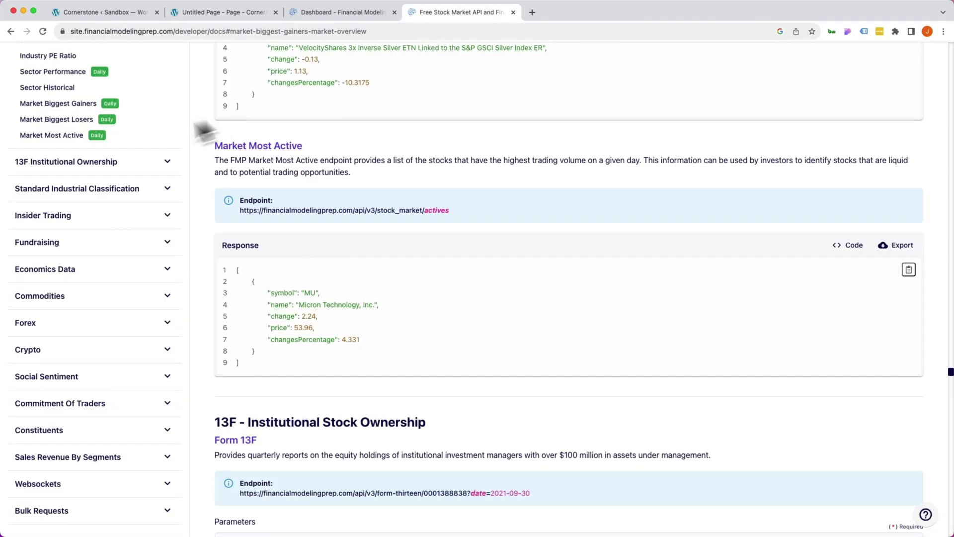
scroll(88, 218, "up", 10)
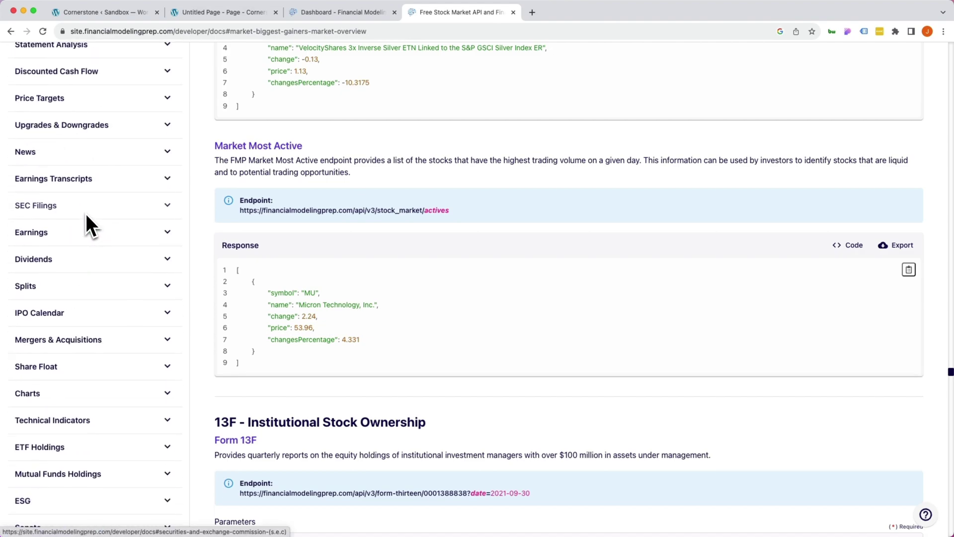
left_click(28, 154)
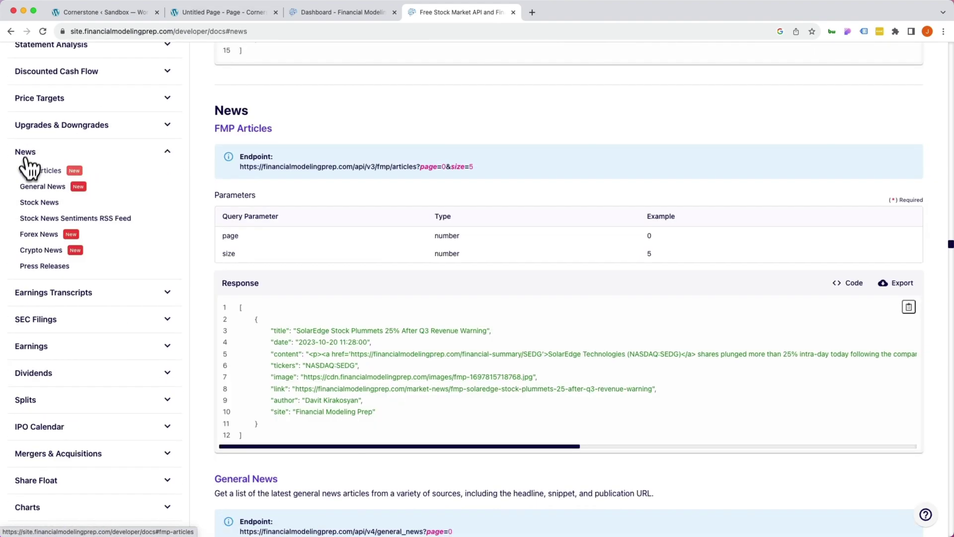
left_click(50, 174)
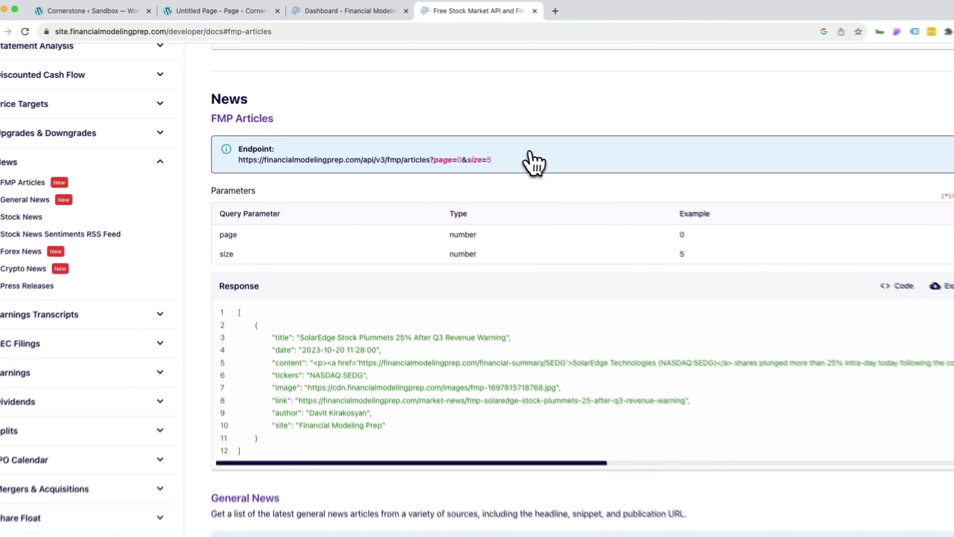
left_click(226, 12)
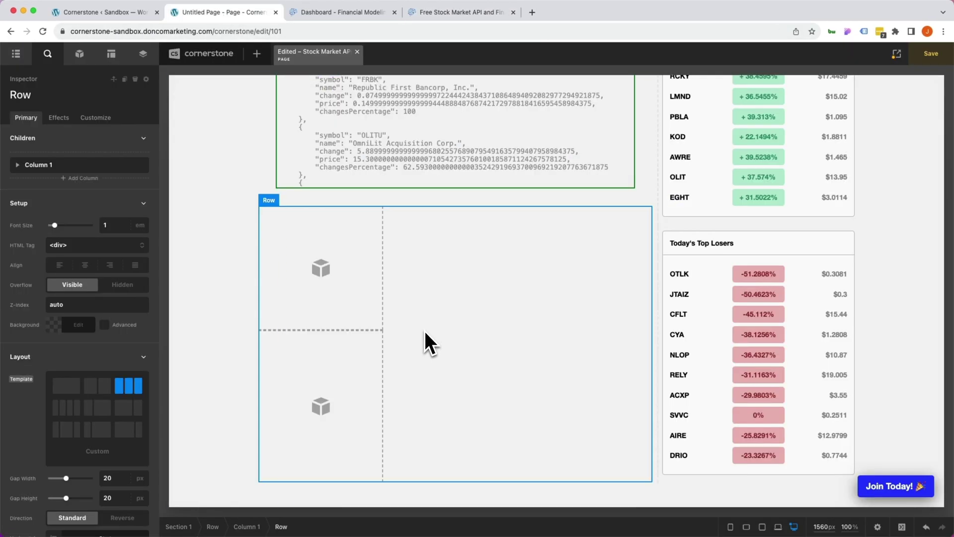
- Enable the row's Looper Provider as External API Global FMP API with path fmp/articles
left_click(98, 123)
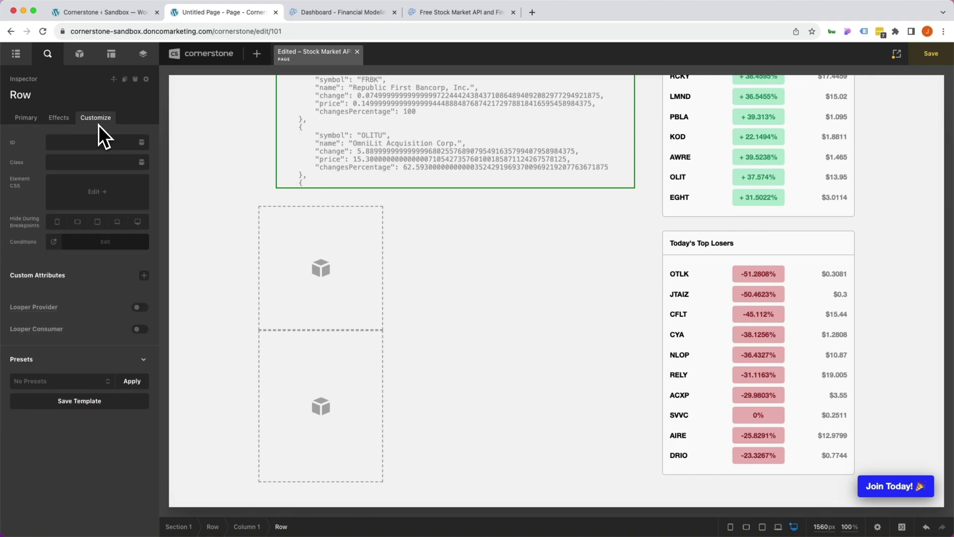
left_click(139, 306)
scroll(169, 259, "down", 3)
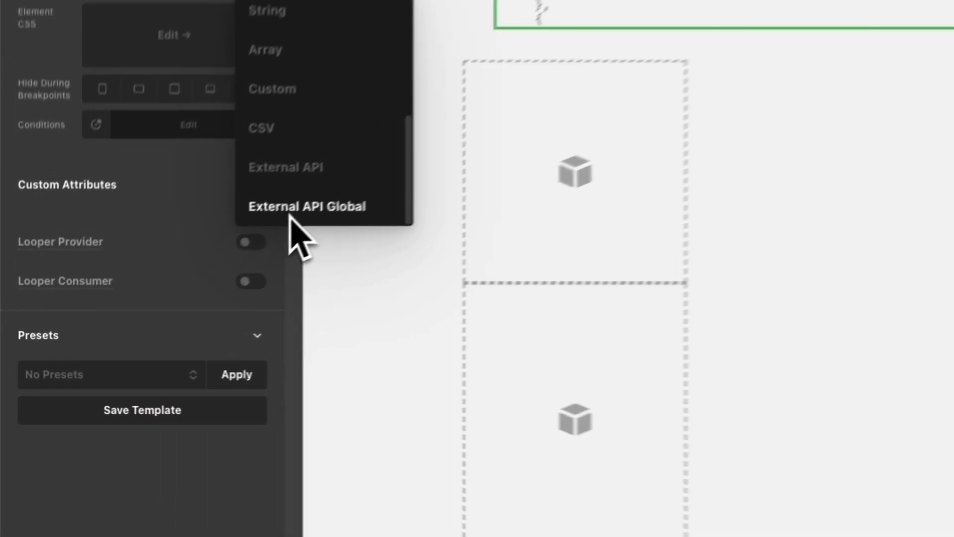
left_click(290, 217)
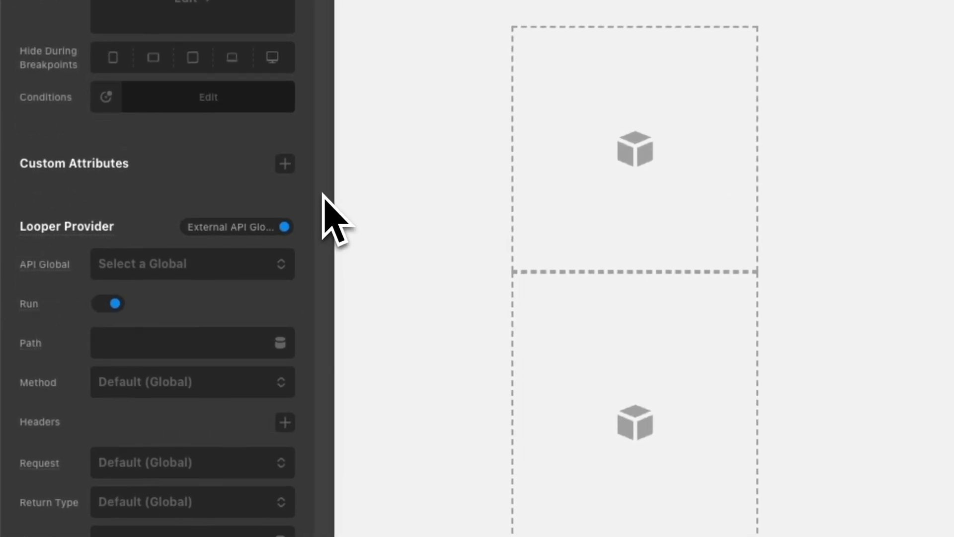
left_click(175, 265)
left_click(161, 284)
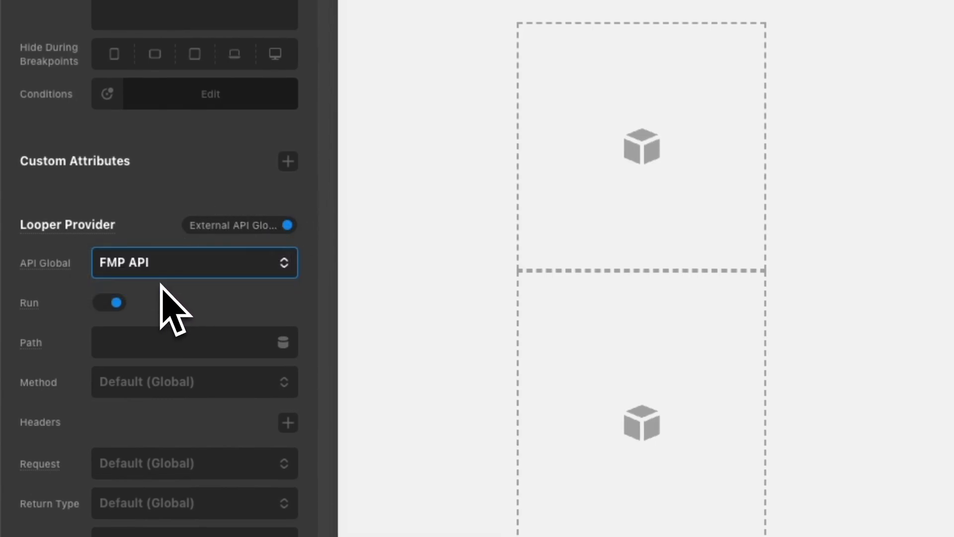
left_click(119, 346)
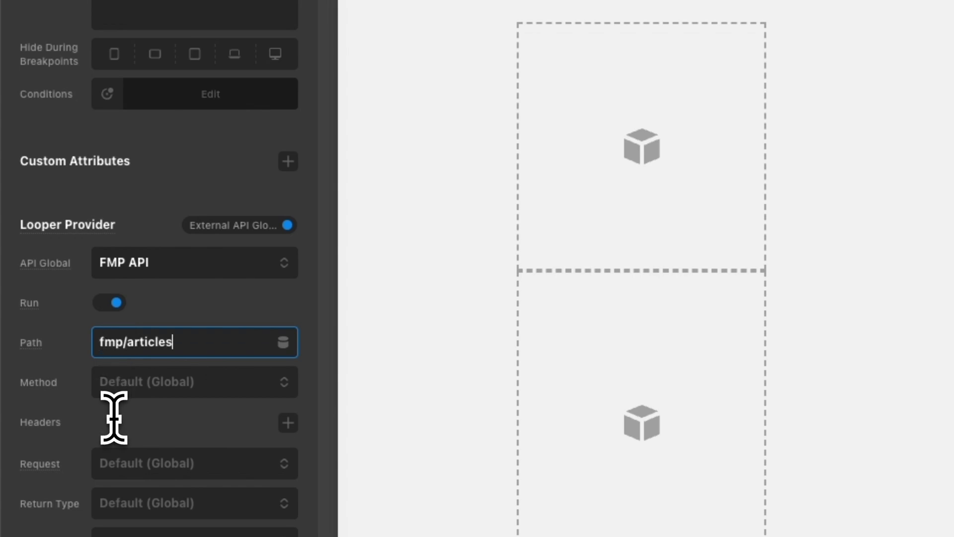
type("fmp/articles")
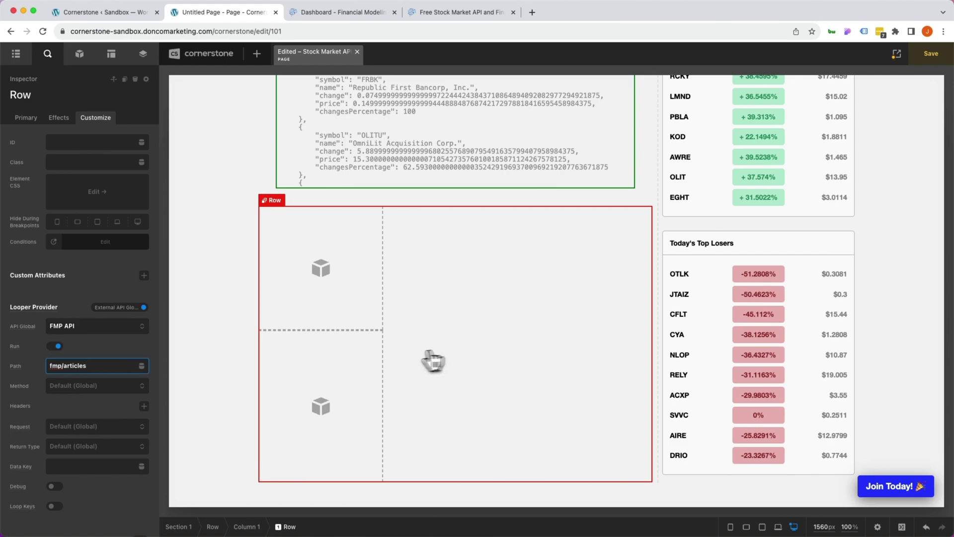
- Turn on Looper Consumer for Column 1 inside the new row
left_click(351, 376)
left_click(320, 525)
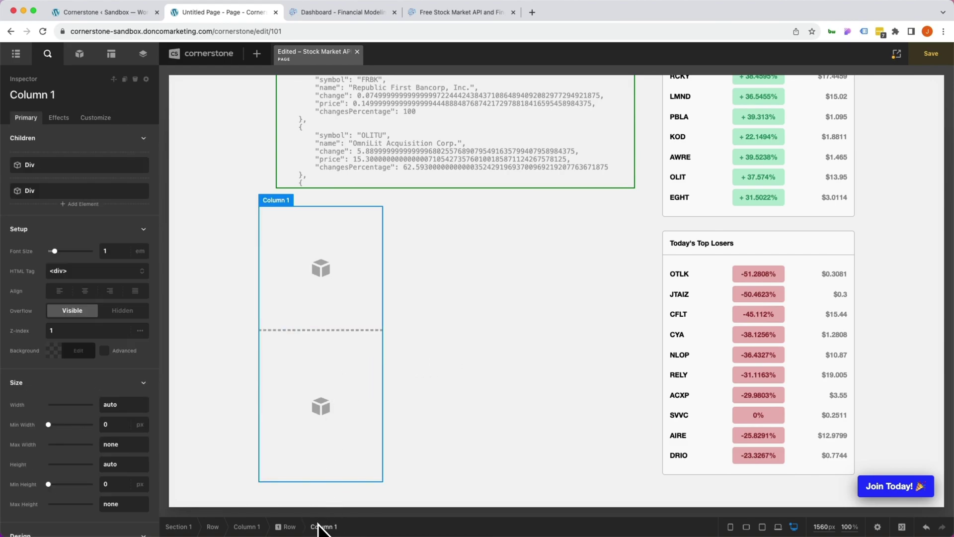
left_click(94, 118)
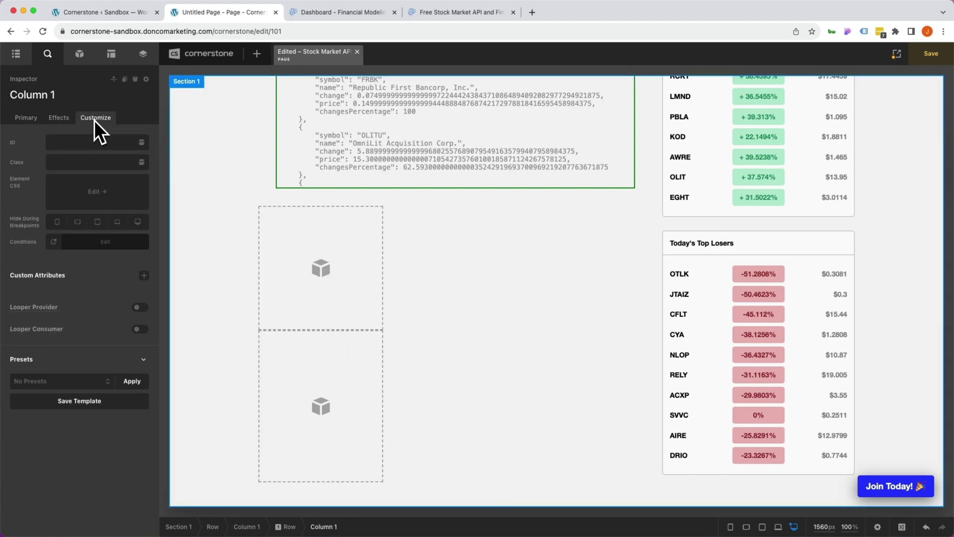
left_click(140, 329)
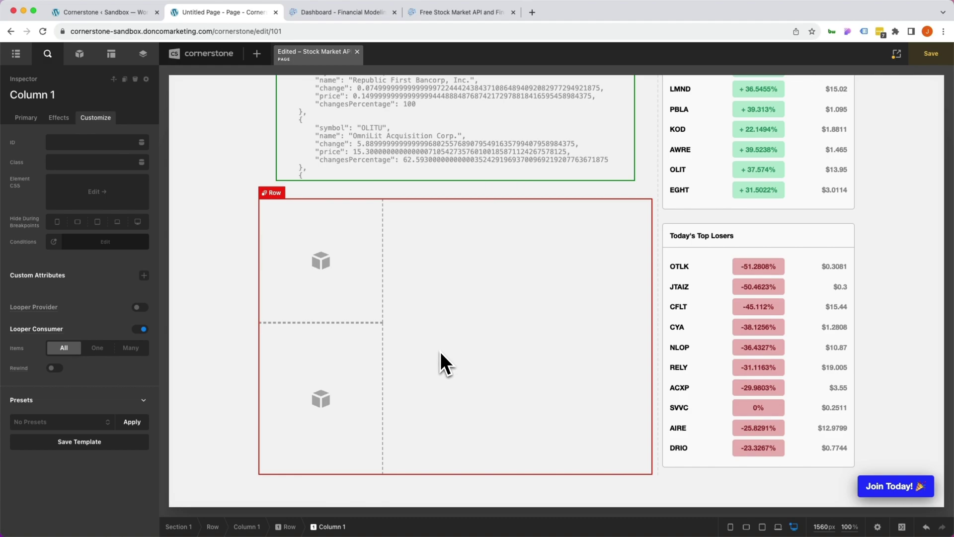
- Copy the row's fmp/articles Path value and select the API Tester element
left_click(433, 347)
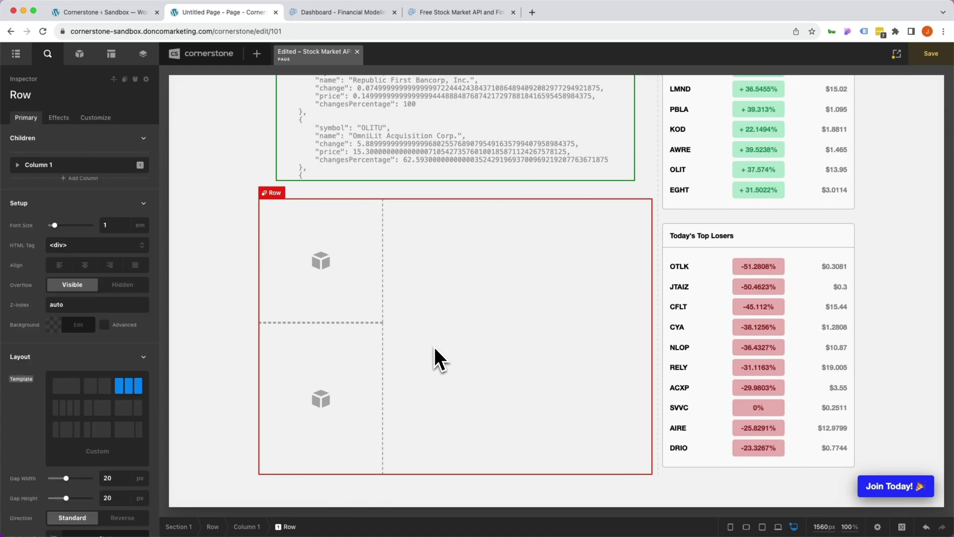
left_click(101, 122)
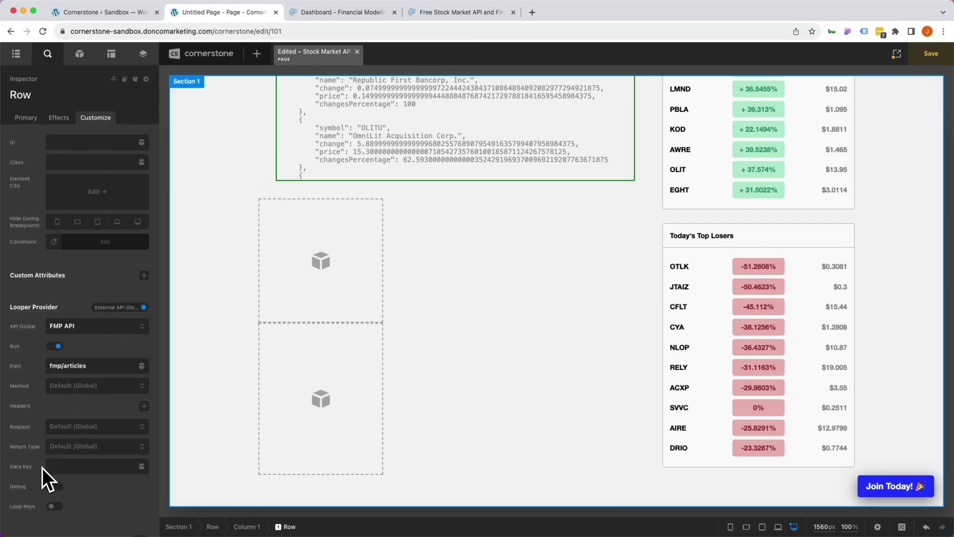
scroll(43, 467, "down", 1)
scroll(470, 426, "up", 2)
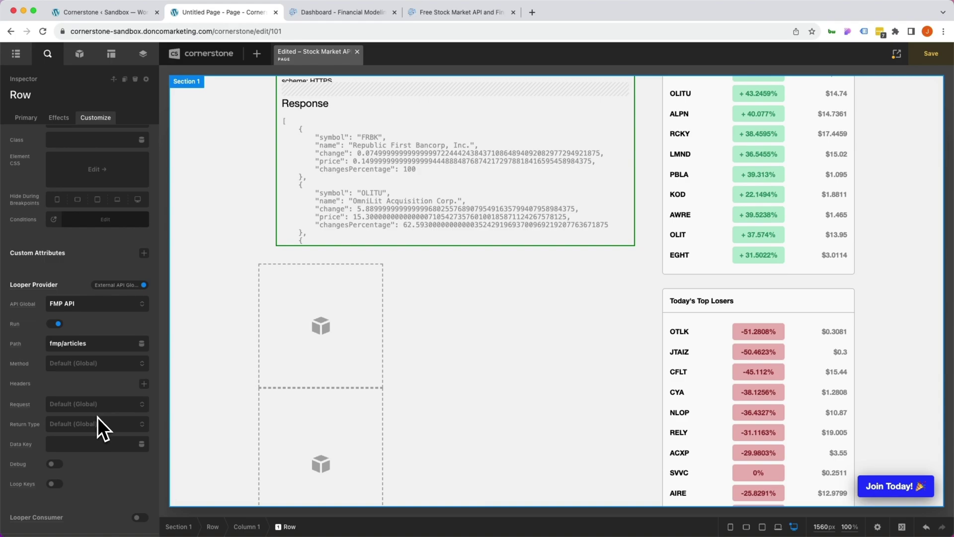
left_click(91, 342)
key("super+a")
key("super+c")
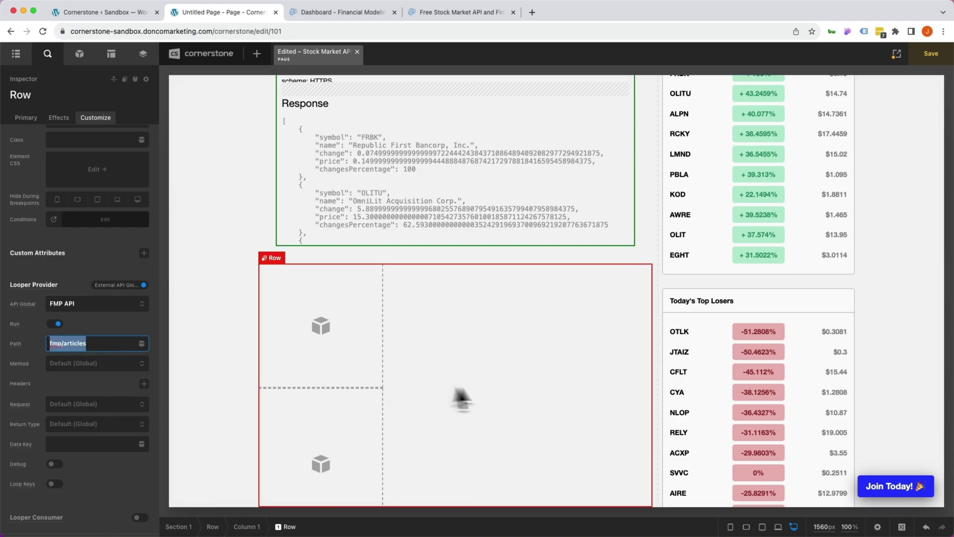
scroll(338, 388, "up", 4)
left_click(264, 341)
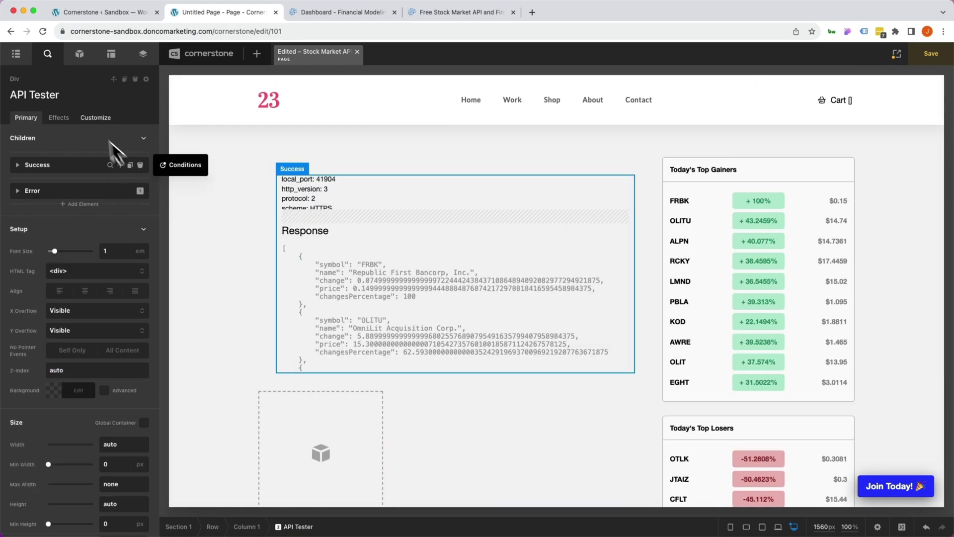
- Replace the API Tester's stock_market/gainers path with fmp/articles
left_click(88, 118)
left_click(70, 365)
key("super+a")
key("super+v")
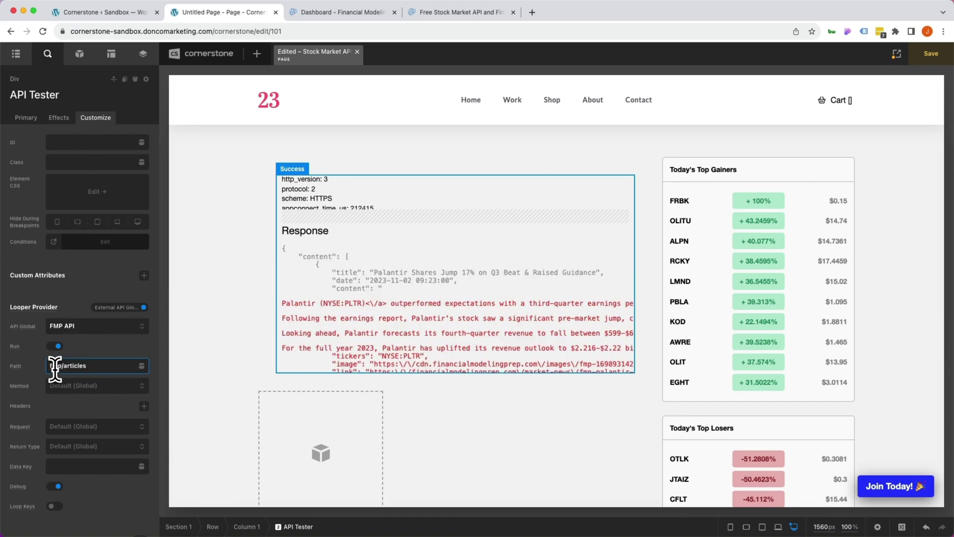
left_click_drag(52, 366, 92, 366)
left_click(106, 365)
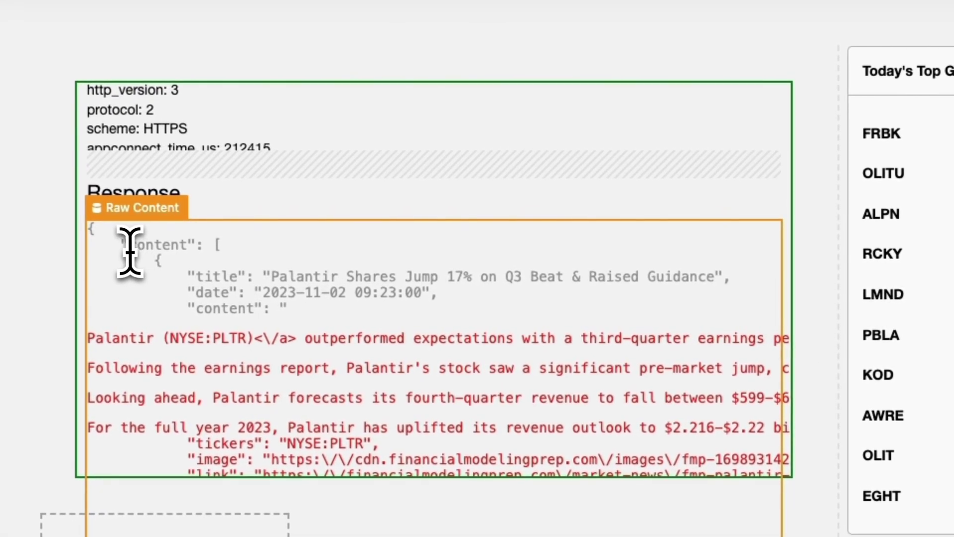
- Scroll through the fmp/articles raw response and select the empty card row below it
scroll(169, 251, "down", 20)
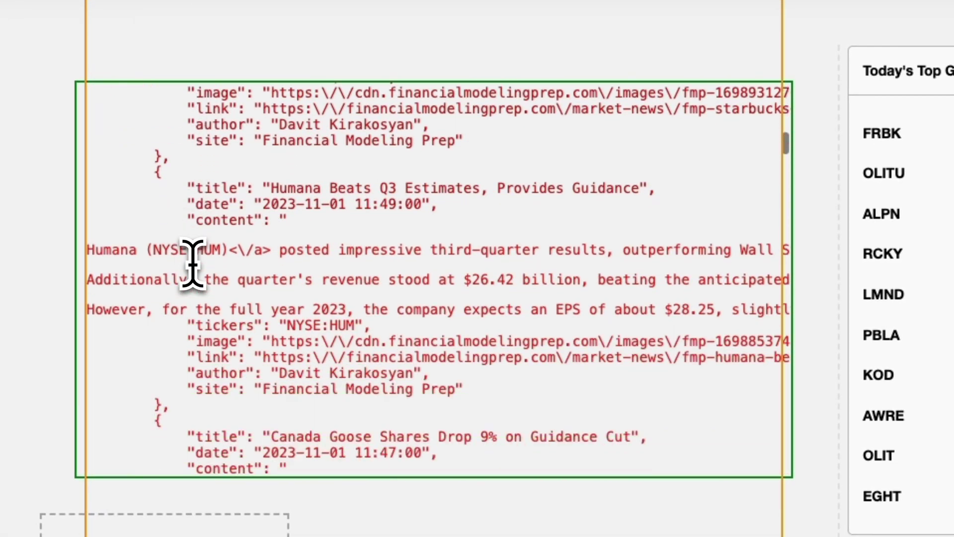
scroll(192, 264, "down", 5)
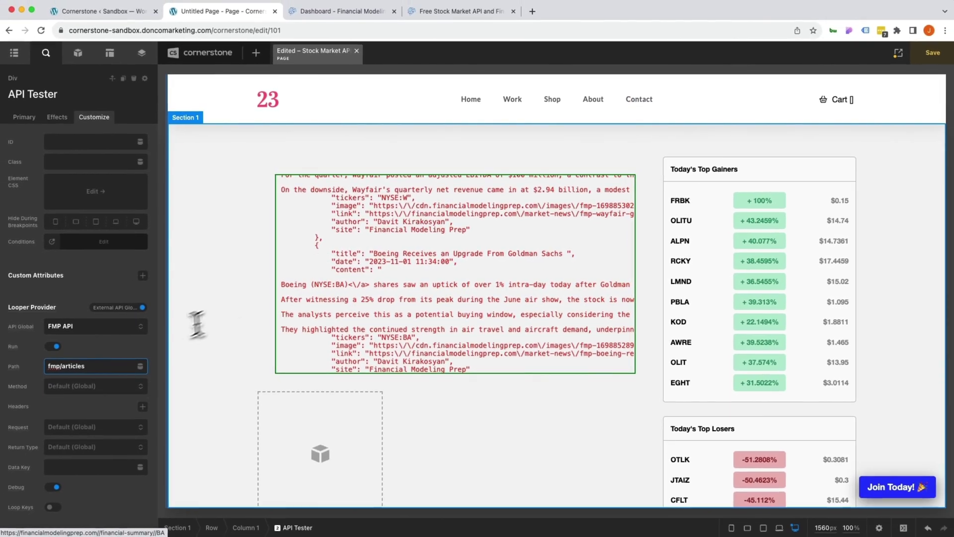
scroll(346, 343, "up", 15)
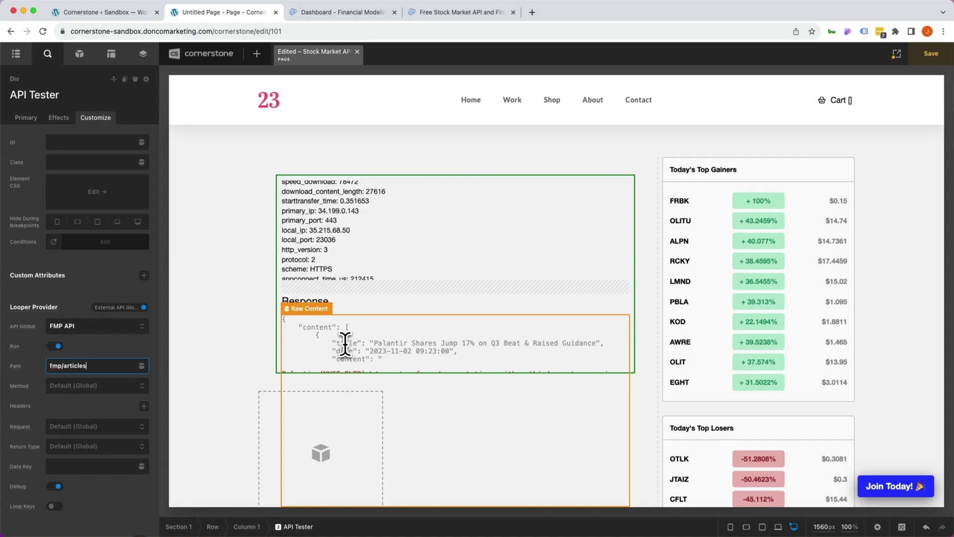
scroll(346, 343, "down", 3)
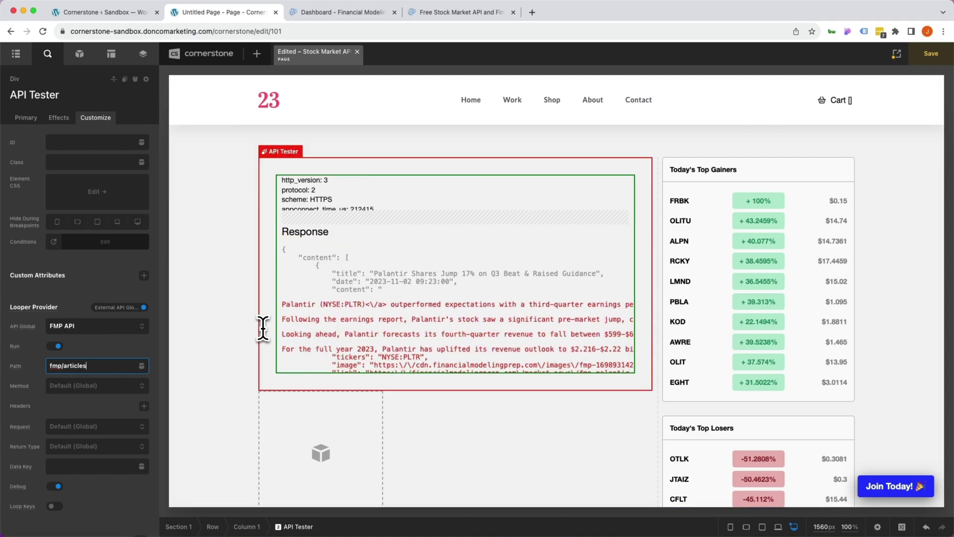
scroll(263, 328, "down", 5)
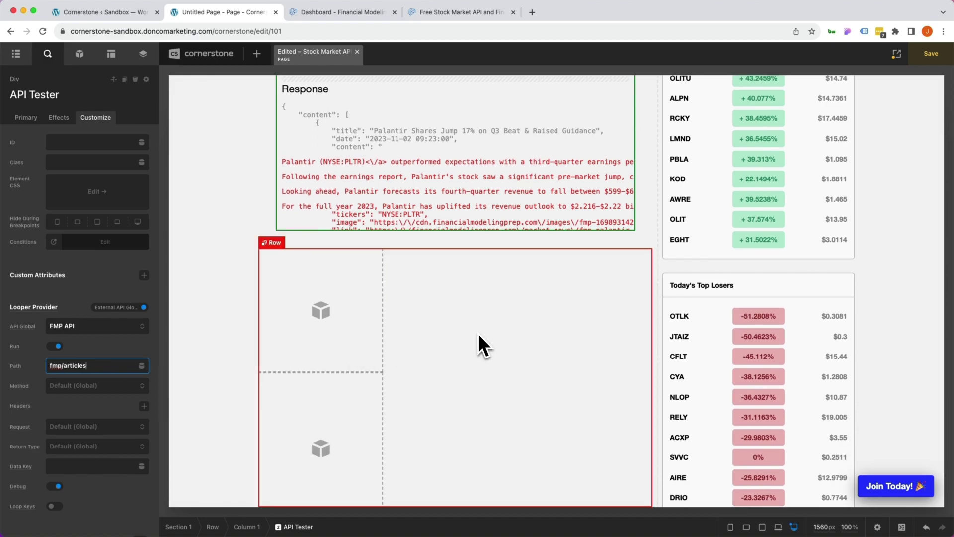
left_click(479, 333)
- Set the card row's looper Data Key to content, then select the first card's top Div
left_click(99, 119)
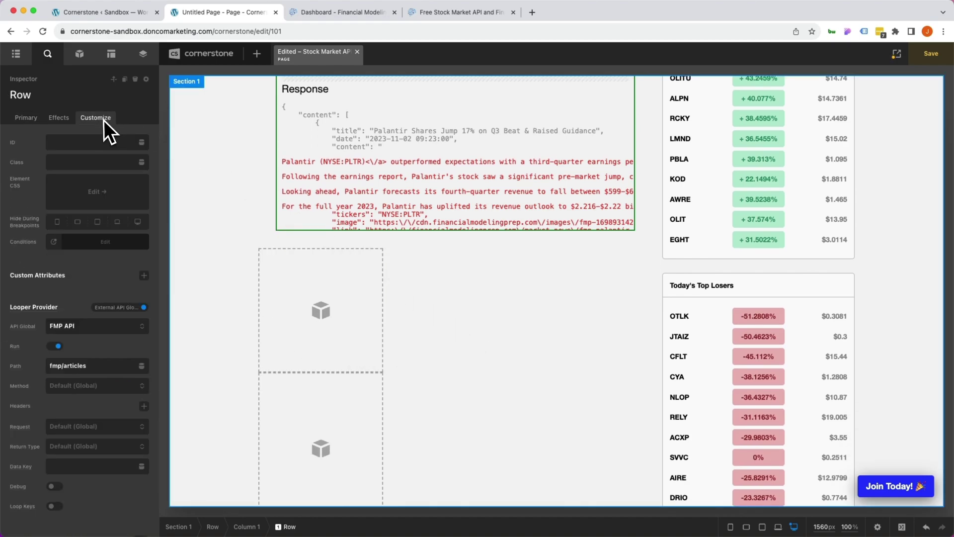
scroll(70, 208, "down", 3)
left_click(56, 398)
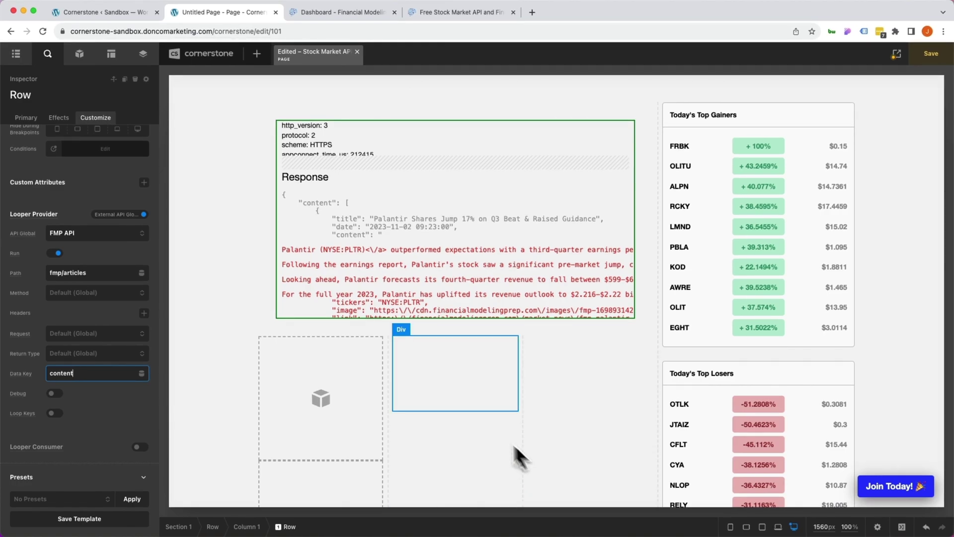
scroll(472, 413, "down", 1)
scroll(418, 259, "down", 5)
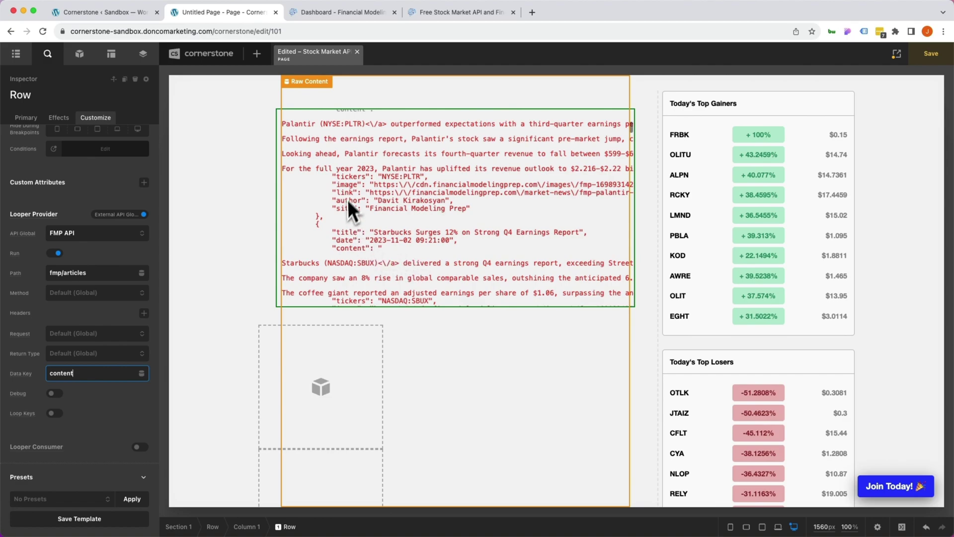
scroll(368, 234, "up", 8)
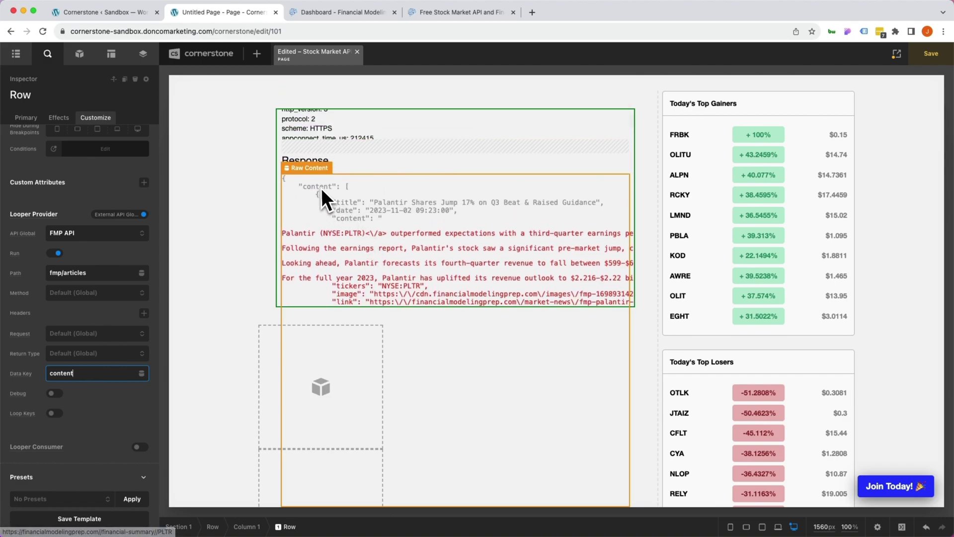
scroll(196, 271, "down", 1)
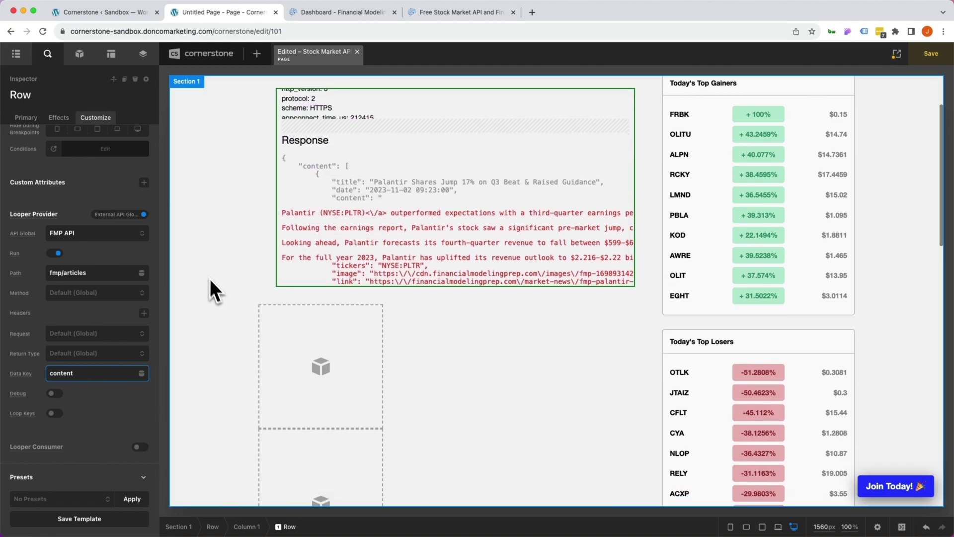
left_click(279, 375)
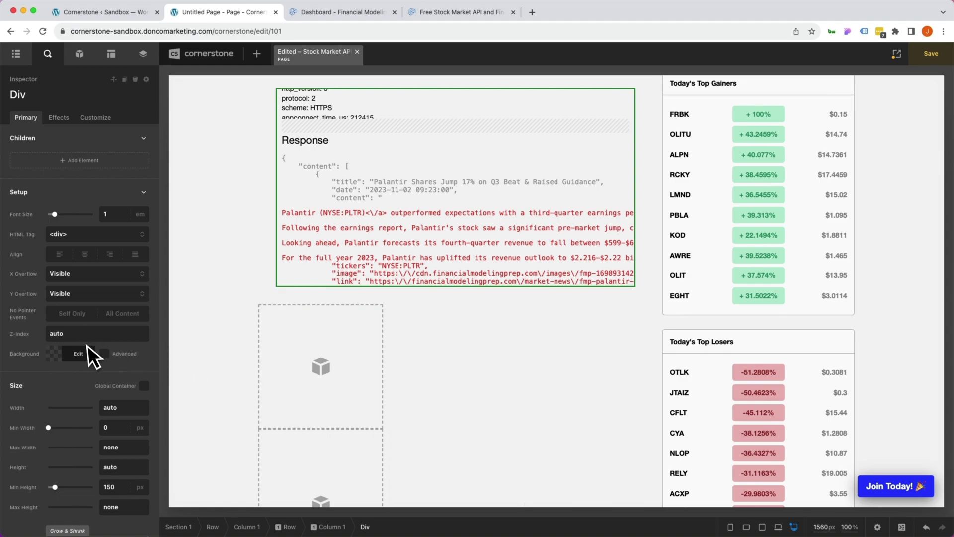
- Give the card's top Div an advanced <img/> background layer sourced from looper field image
left_click(104, 353)
left_click(99, 425)
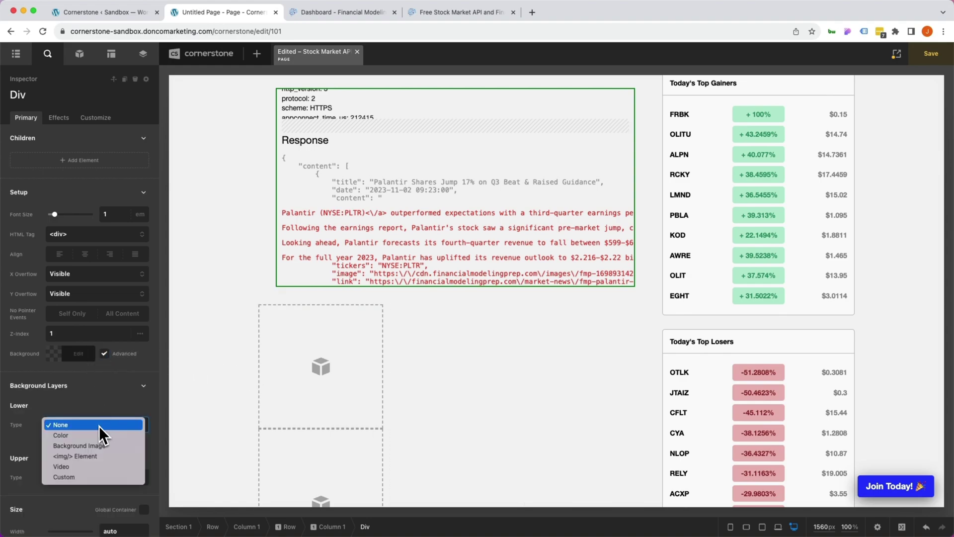
left_click(92, 457)
scroll(90, 474, "down", 1)
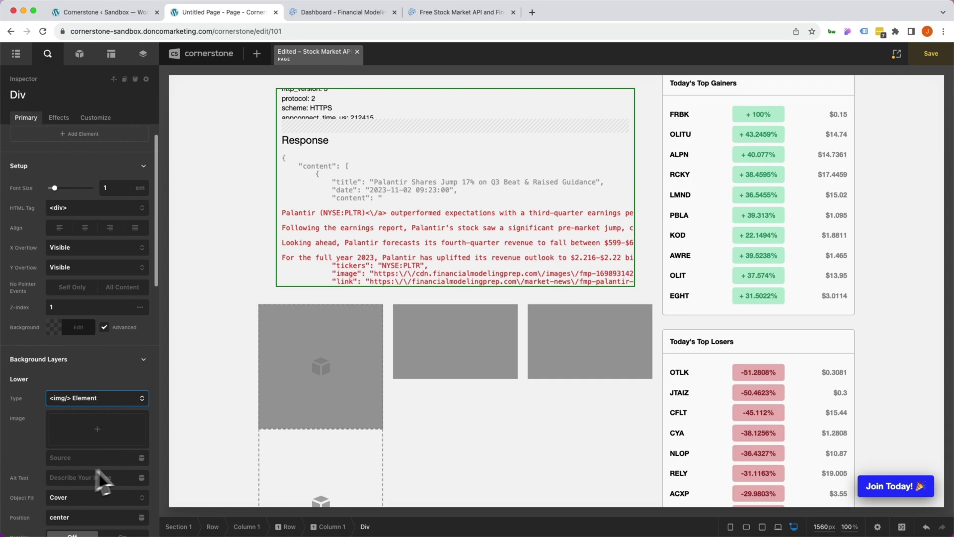
left_click(142, 457)
scroll(138, 460, "down", 3)
left_click(189, 355)
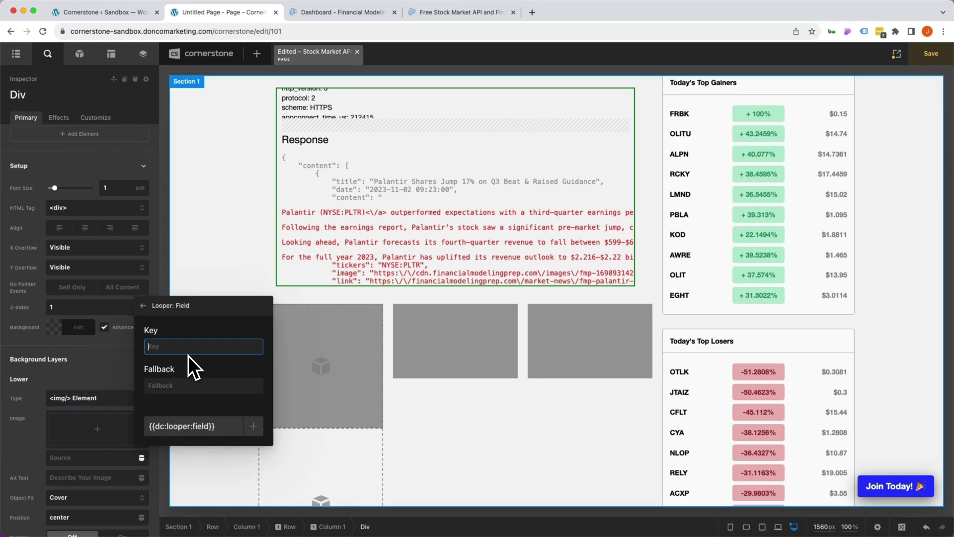
scroll(390, 212, "down", 2)
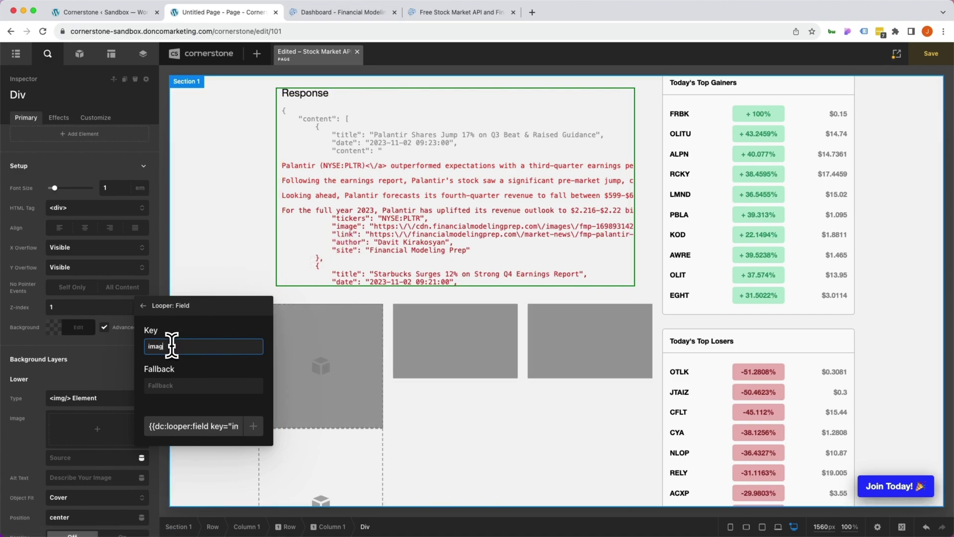
left_click(252, 426)
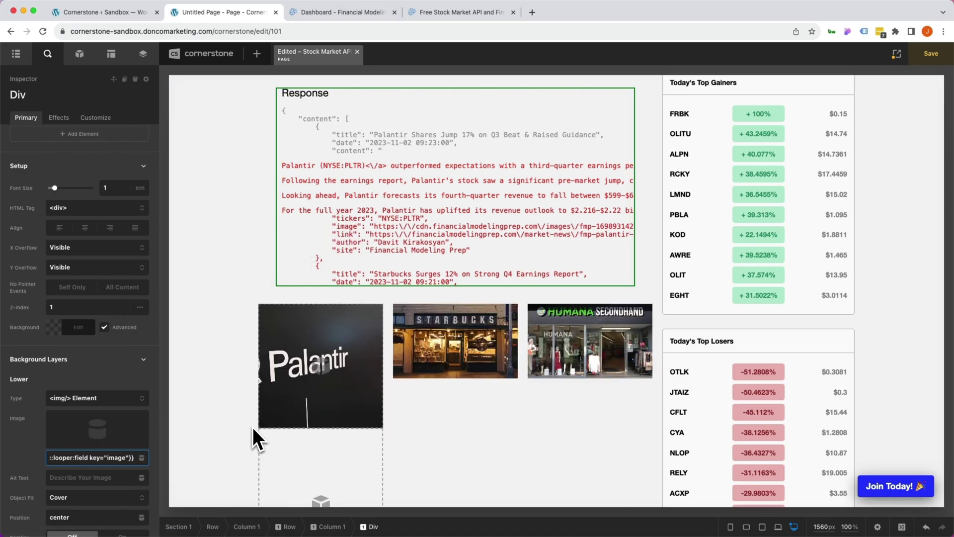
scroll(251, 426, "down", 1)
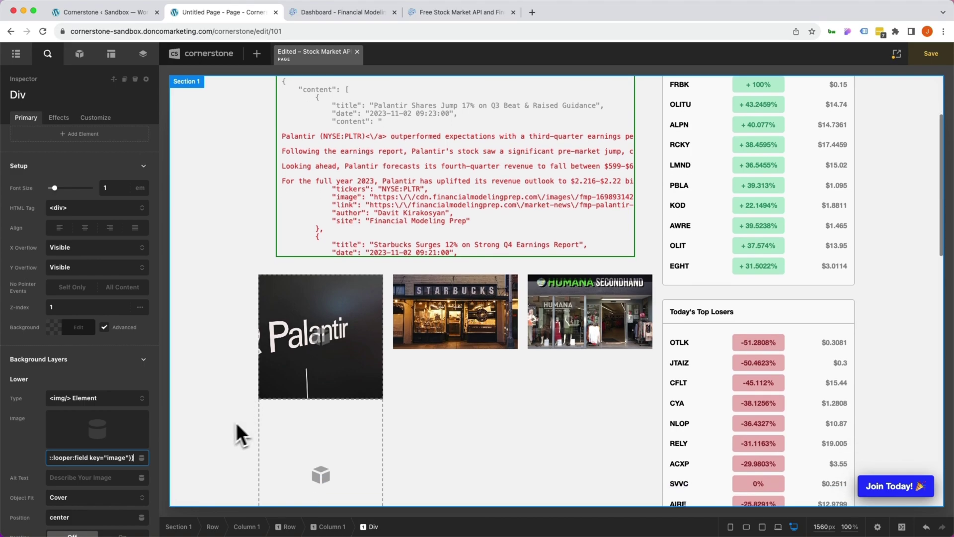
left_click(279, 446)
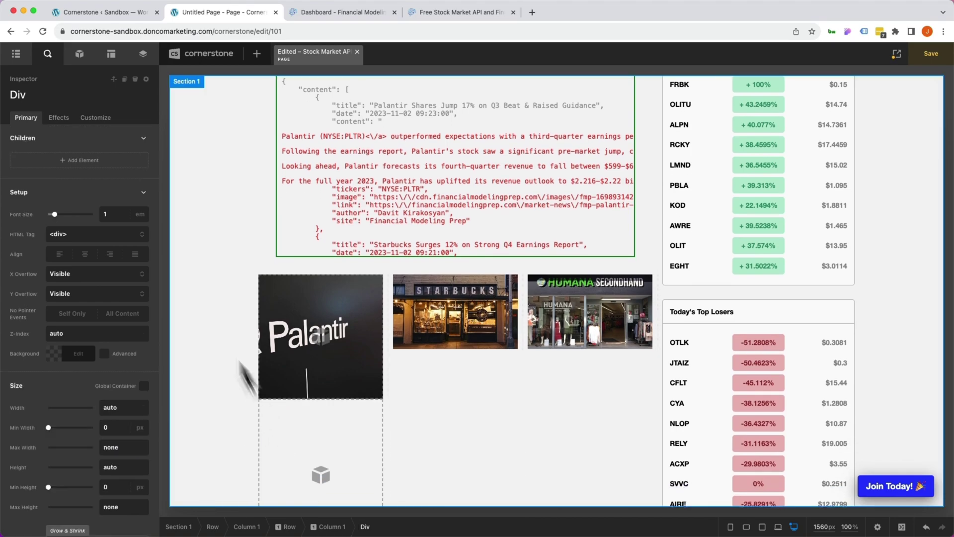
- Add a bold Headline into the lower Div of the card
left_click(78, 55)
type("head")
left_click_drag(39, 149, 279, 454)
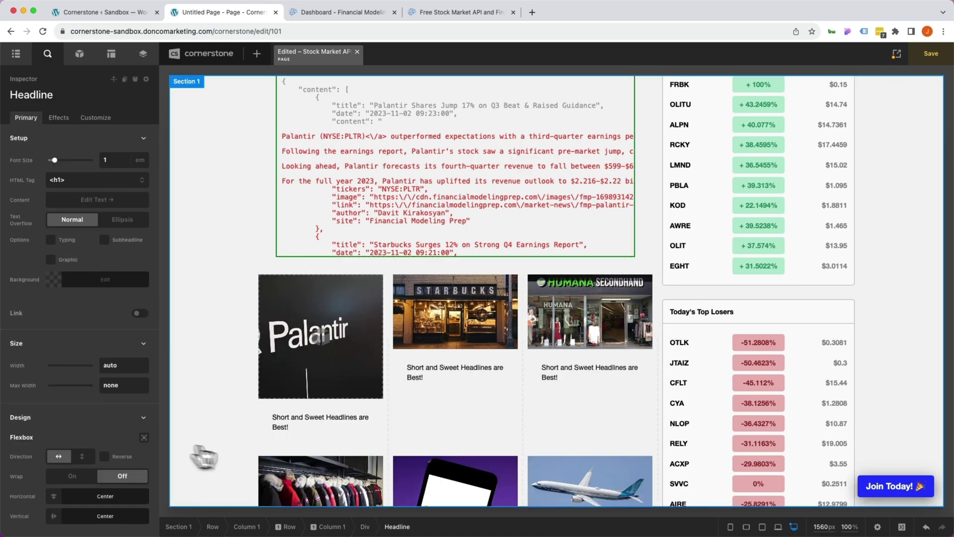
scroll(86, 205, "down", 10)
left_click(63, 400)
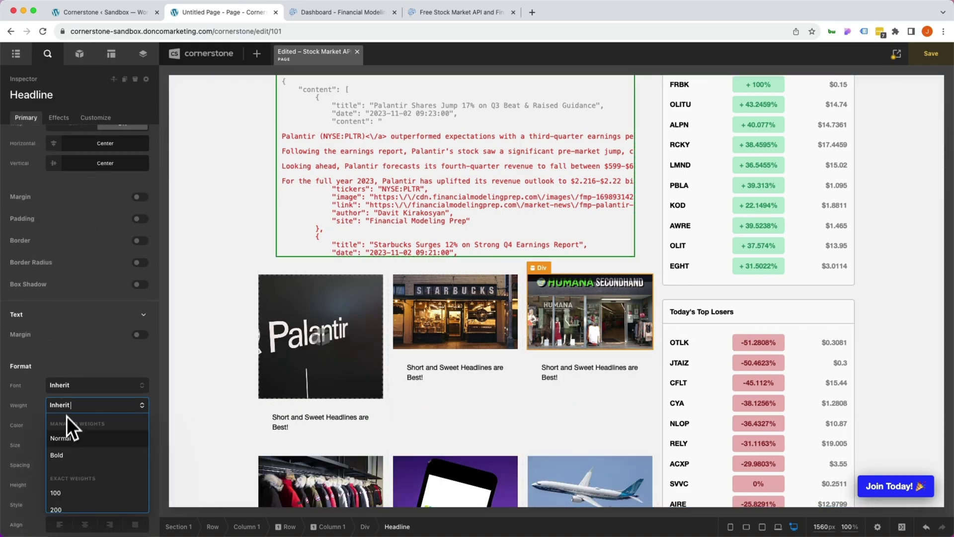
left_click(64, 459)
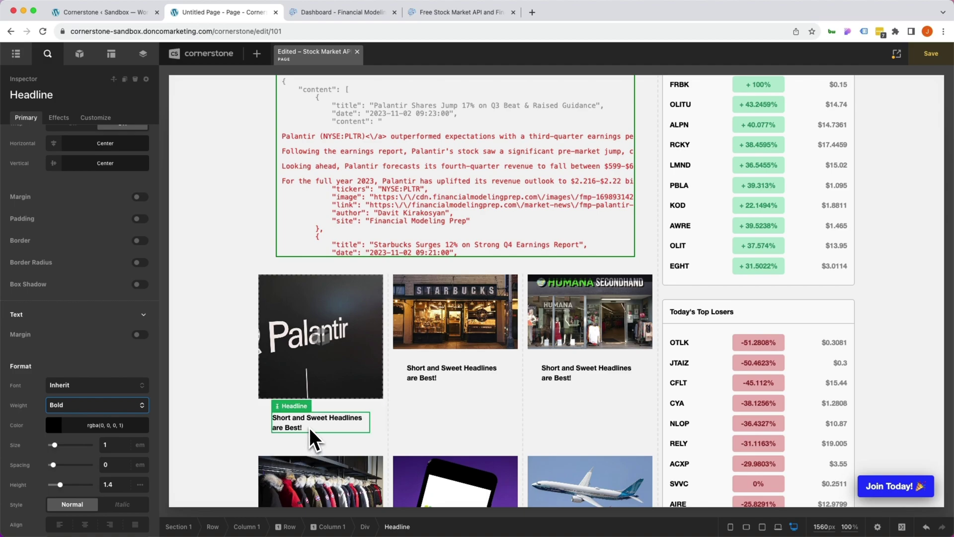
scroll(45, 274, "up", 10)
- Set the headline content to the looper field with key title
left_click(80, 199)
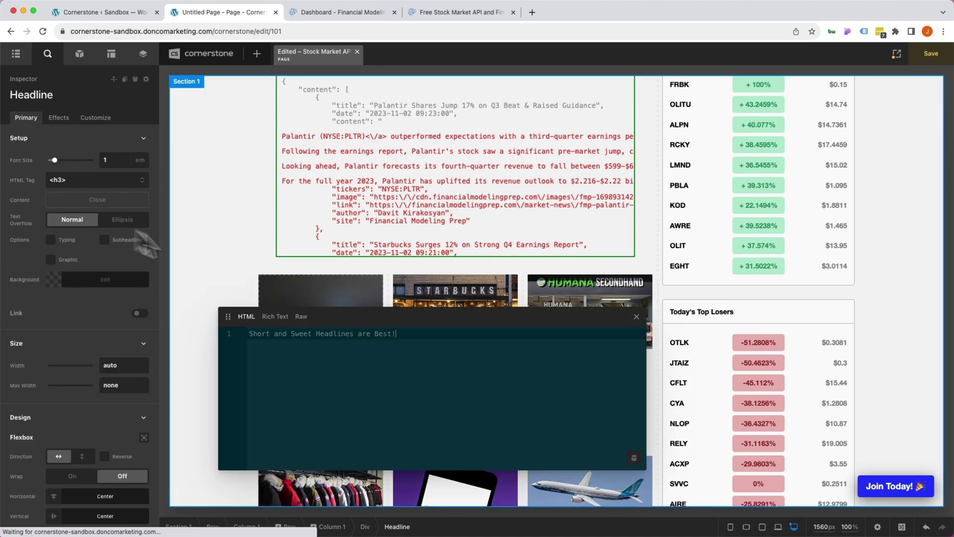
left_click(635, 458)
type("loop")
left_click(716, 429)
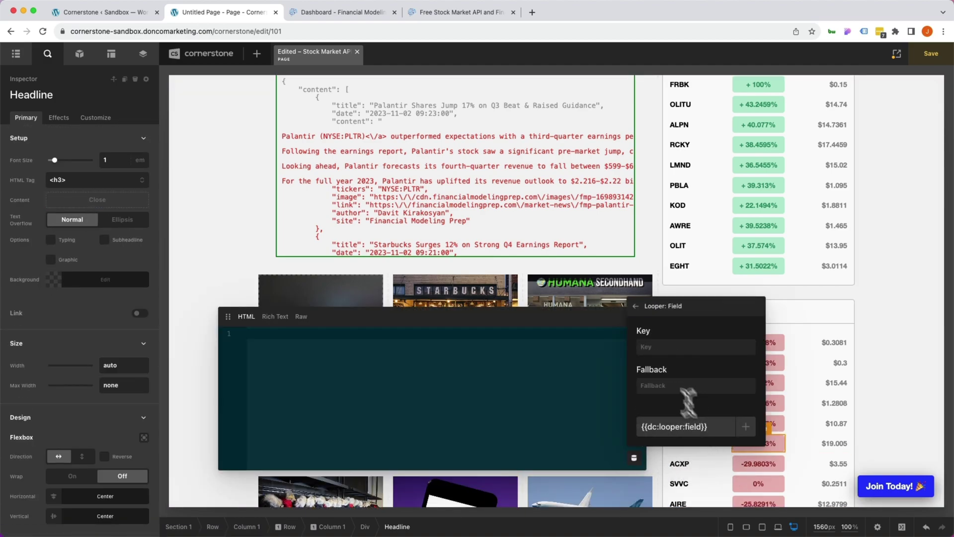
left_click(654, 346)
type("title")
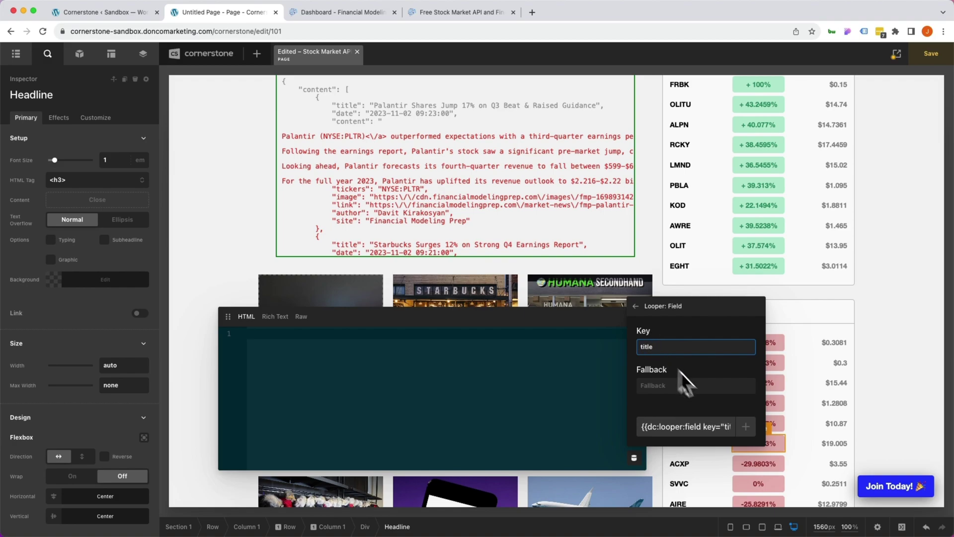
left_click(745, 426)
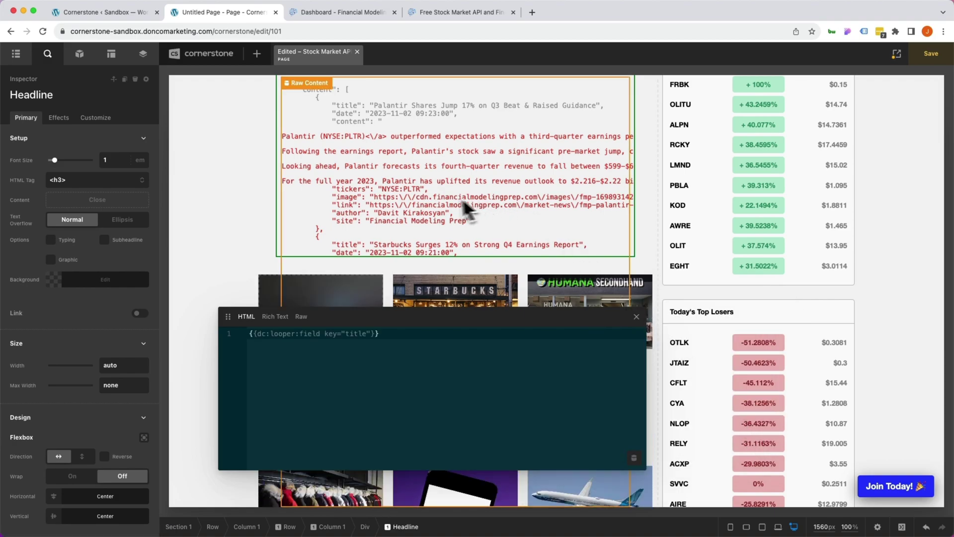
left_click(638, 318)
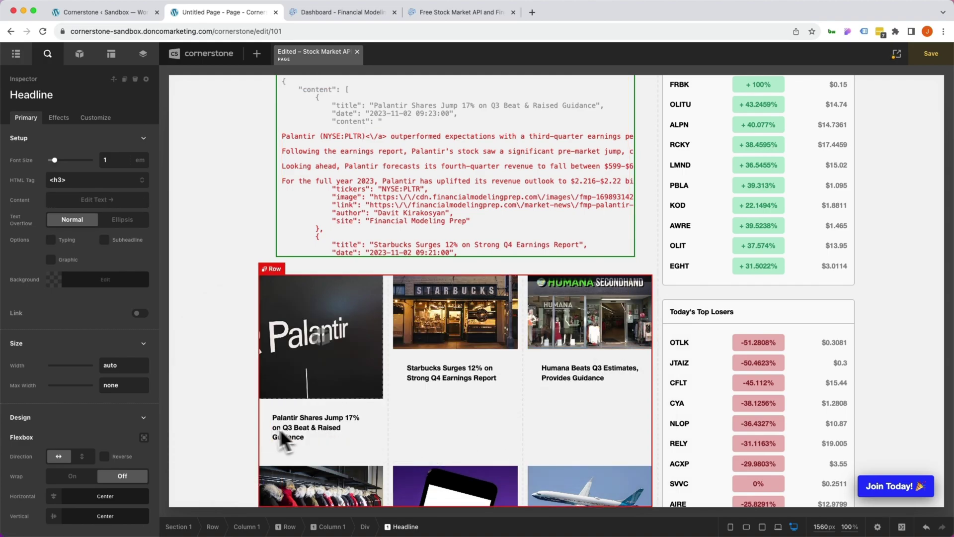
left_click(266, 428)
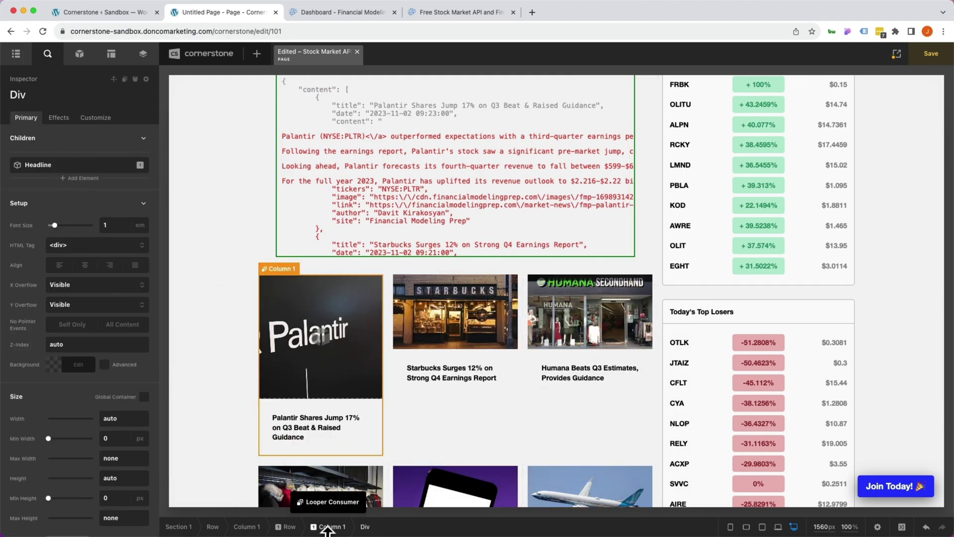
- Make the card column a link to looper field 'link', opening in a new tab
left_click(329, 526)
left_click(66, 271)
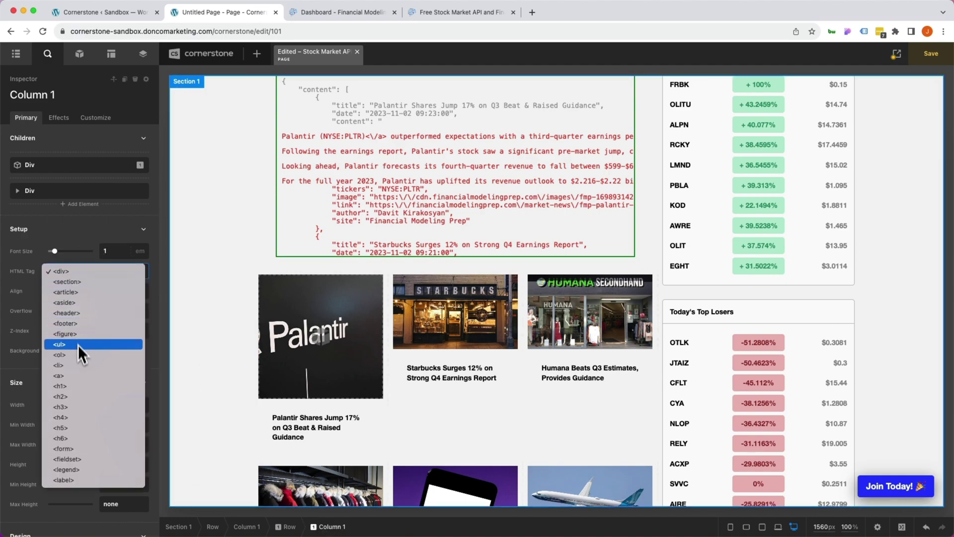
left_click(78, 377)
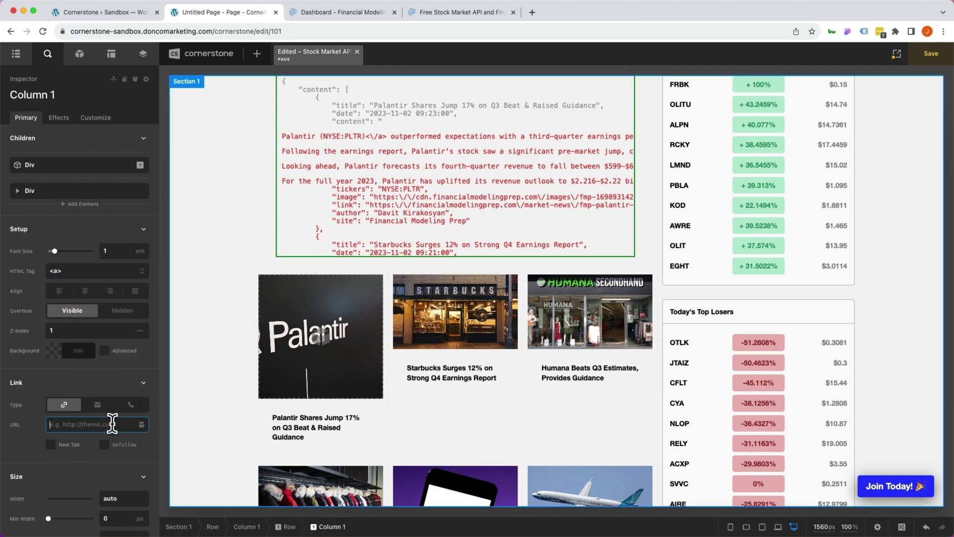
left_click(142, 425)
type("loop")
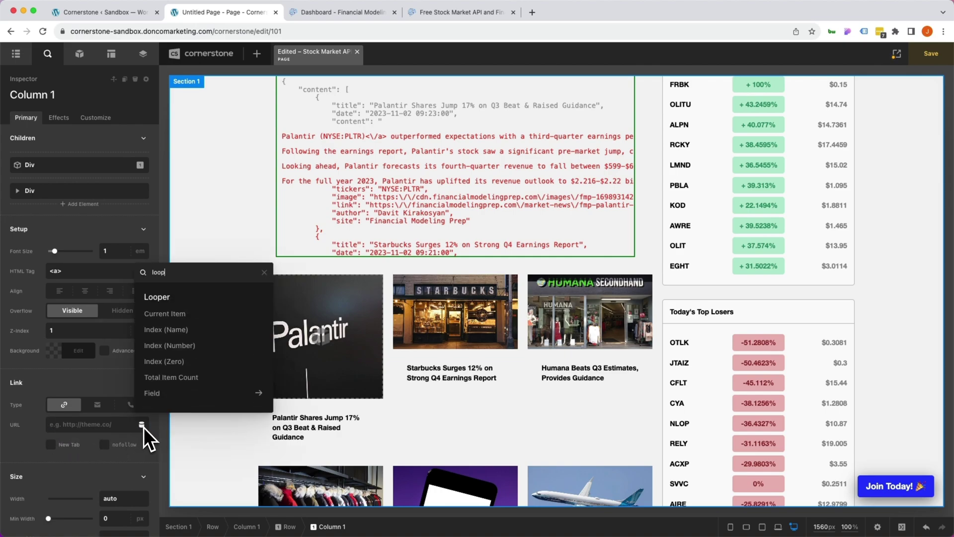
left_click(176, 393)
left_click(173, 313)
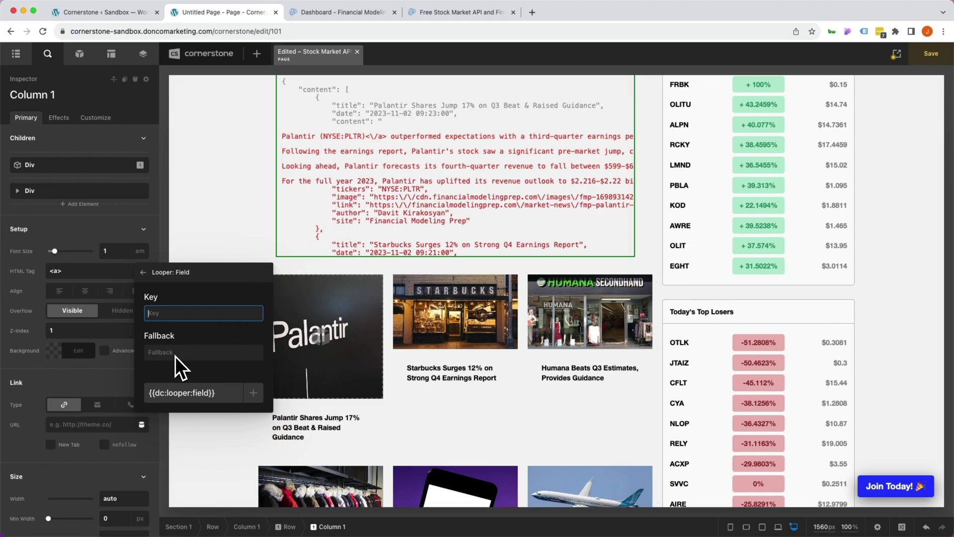
left_click(253, 393)
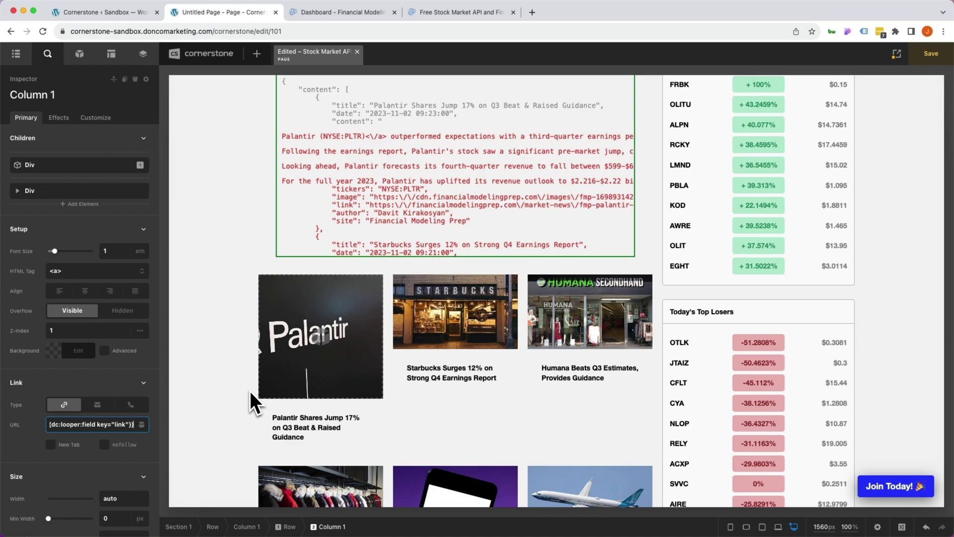
left_click(50, 444)
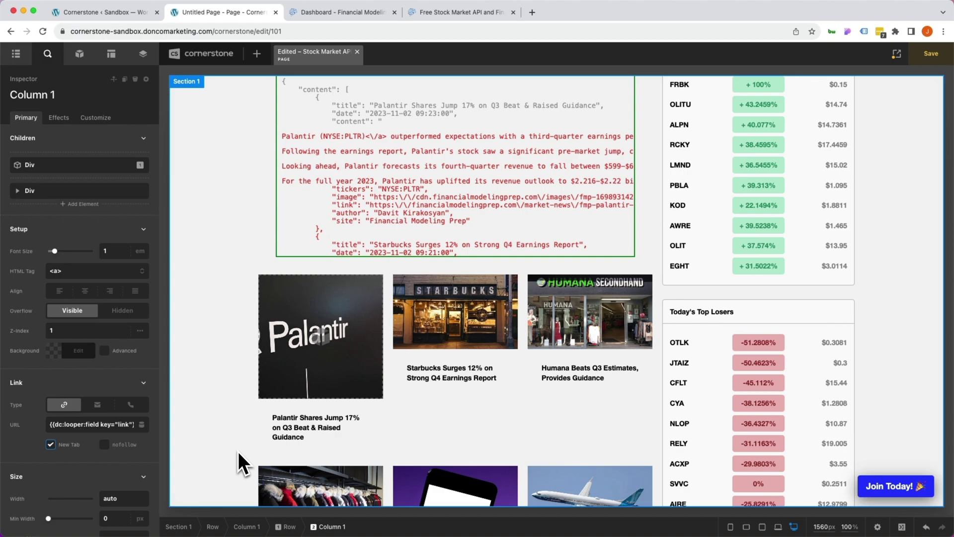
left_click(251, 447)
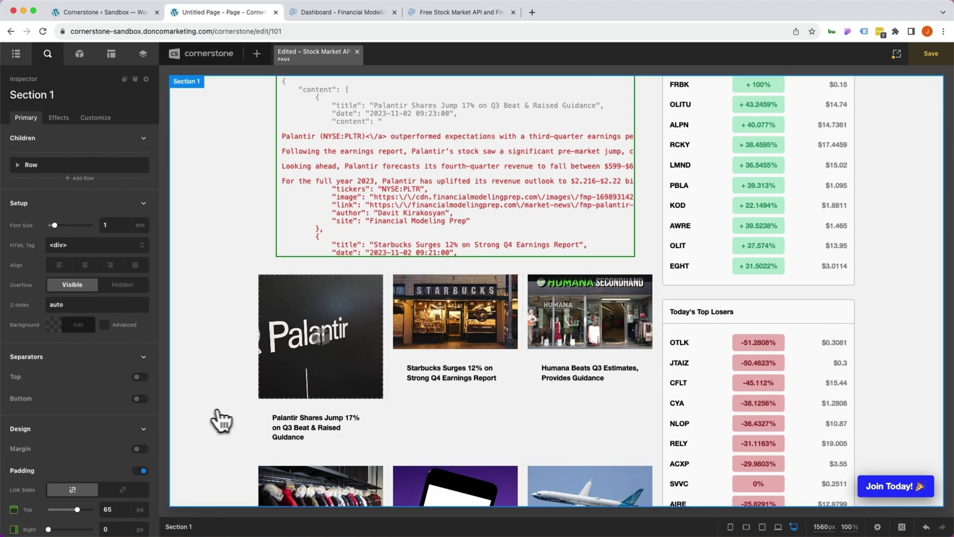
- Give the news card column Link Child Interactions with a Transform interaction at 0.5 opacity, then save
left_click(284, 413)
left_click(328, 526)
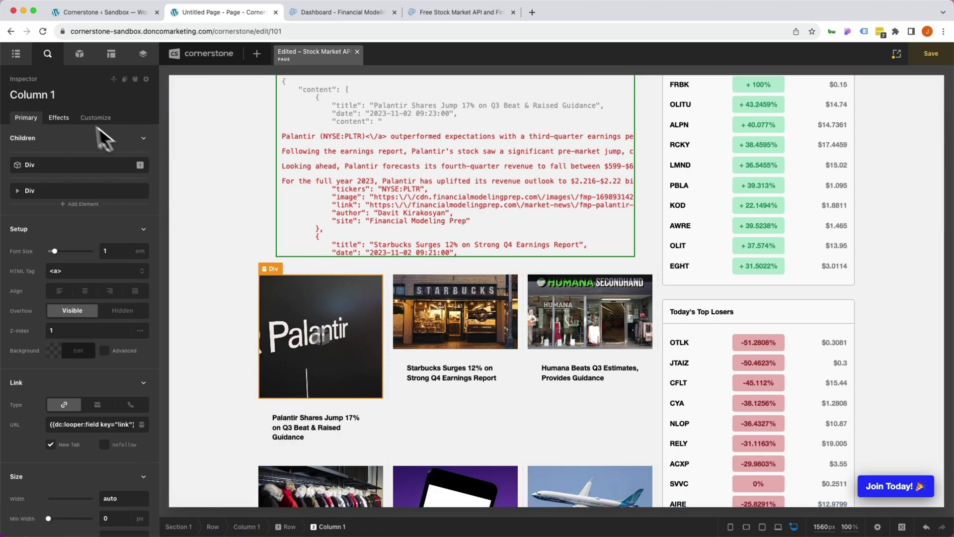
left_click(64, 118)
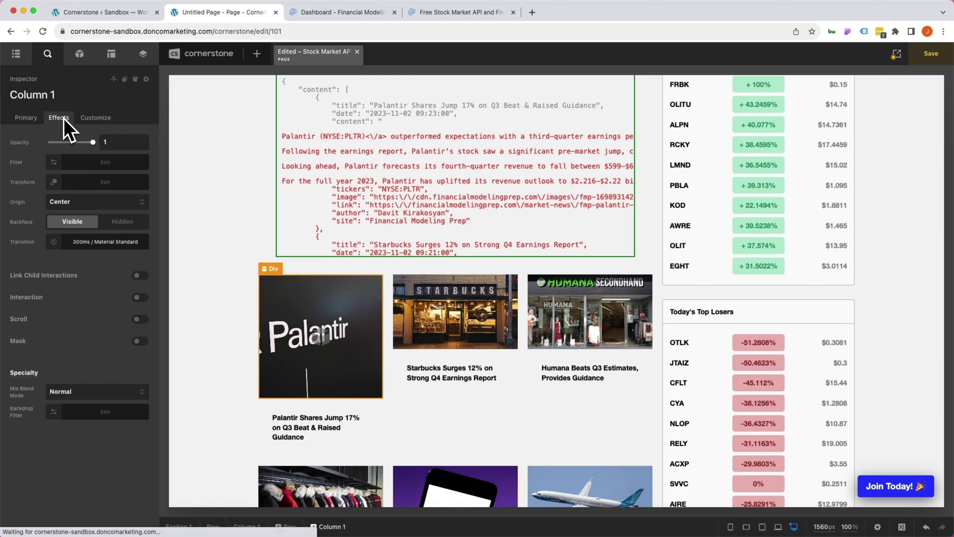
left_click(137, 276)
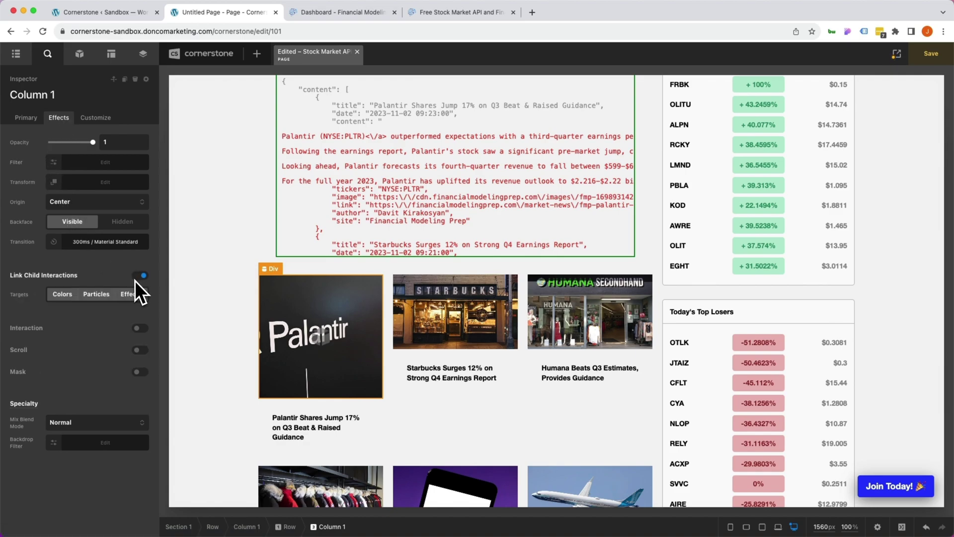
left_click(141, 328)
left_click(175, 286)
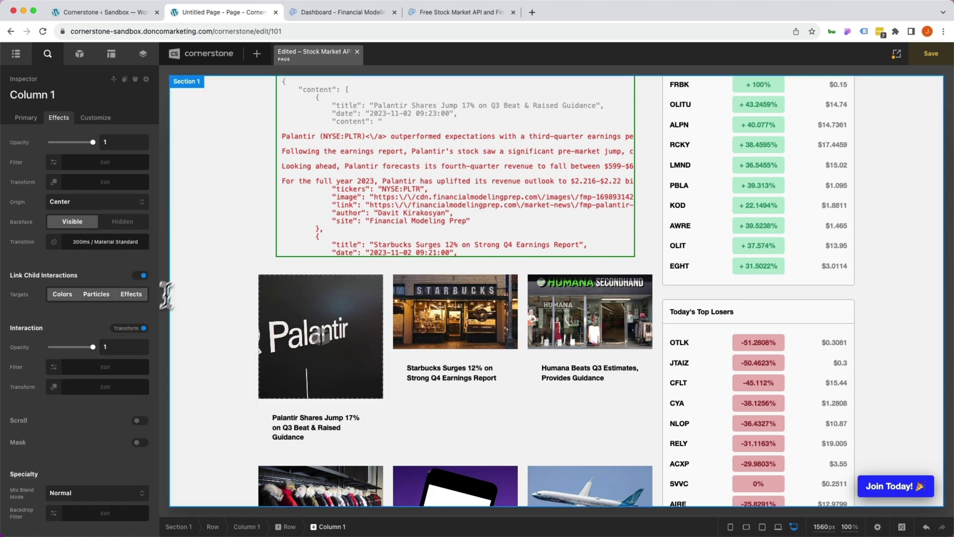
left_click(136, 346)
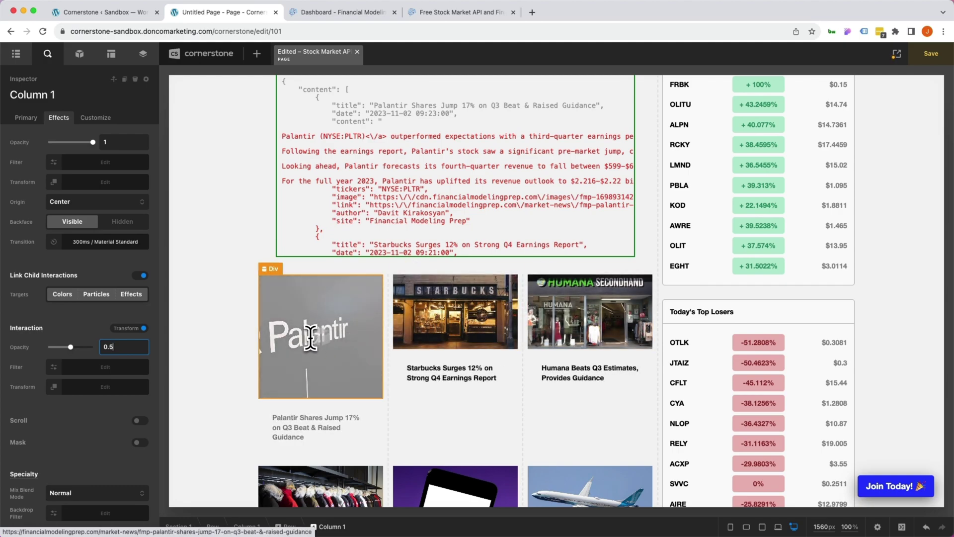
key("super+s")
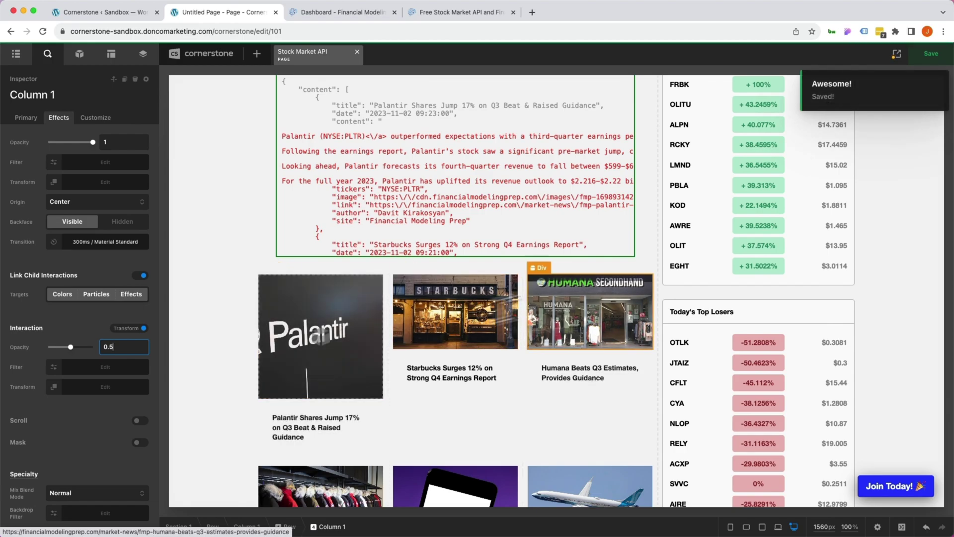
left_click(896, 53)
- Delete the API Tester element from the page in Cornerstone
left_click(332, 15)
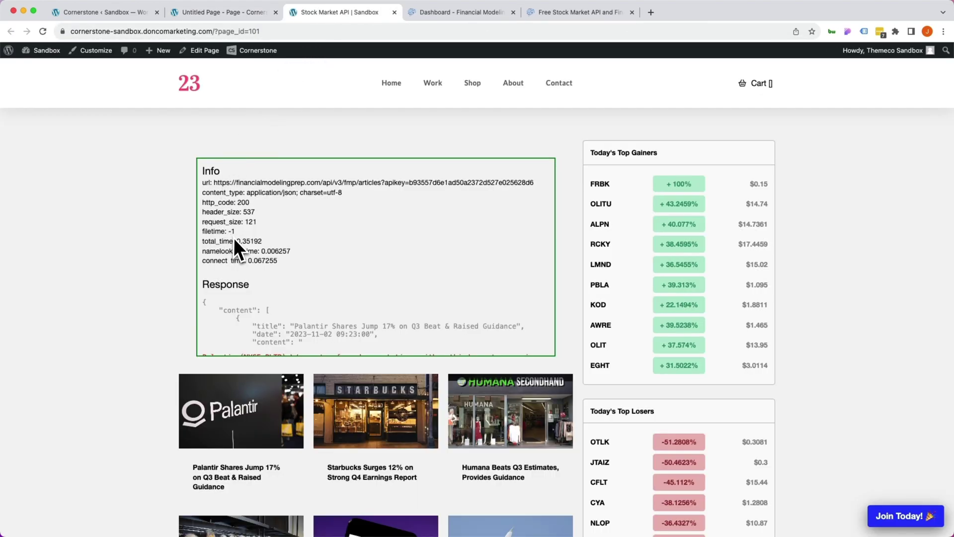
left_click(221, 14)
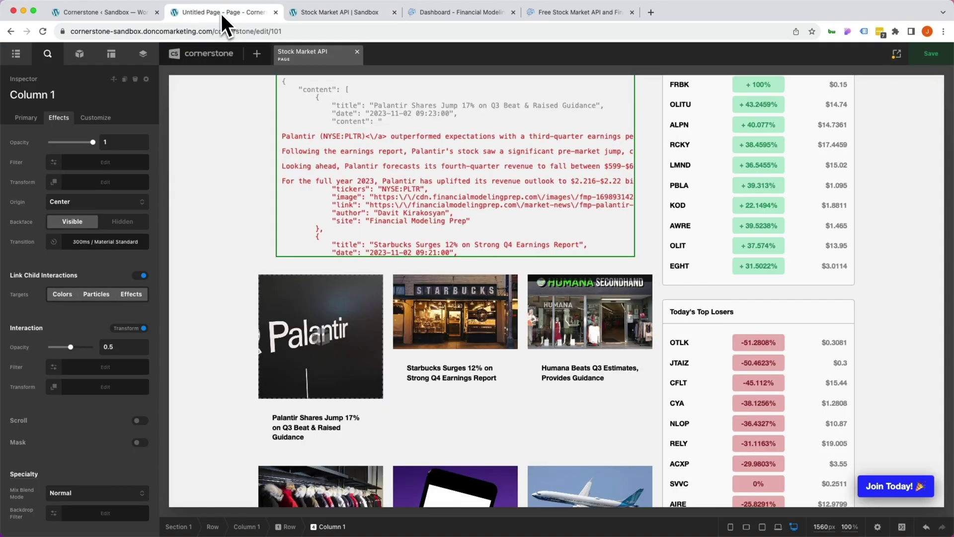
left_click(271, 125)
left_click(141, 81)
- Reload the live page, review it, and open the 'AMD Stock Drops 2% on Revenue Guidance Miss' article
left_click(354, 15)
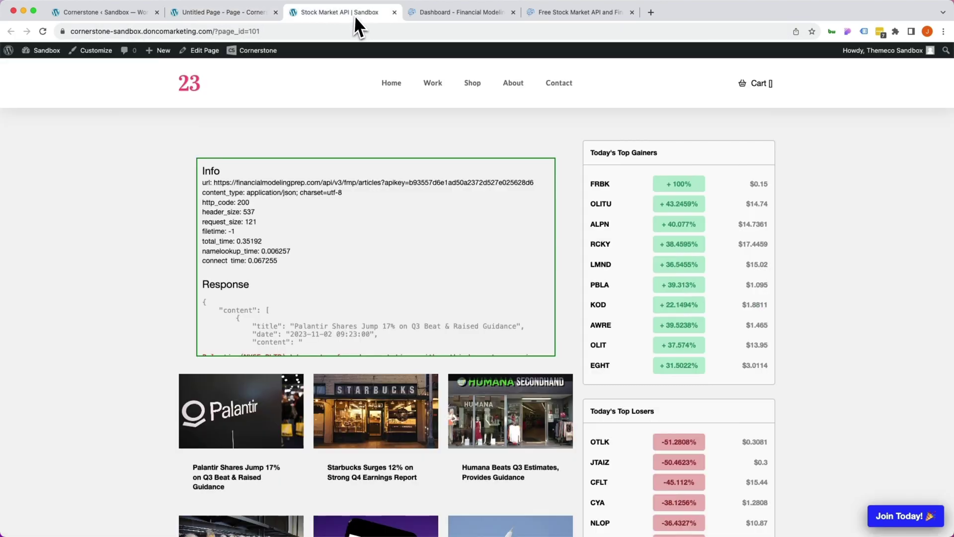
key("super+r")
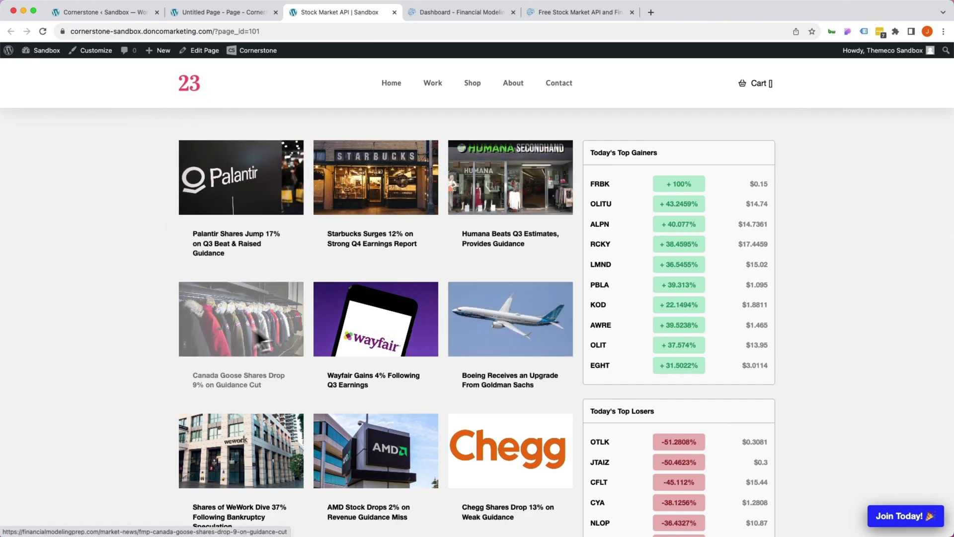
scroll(265, 344, "down", 2)
scroll(546, 298, "up", 2)
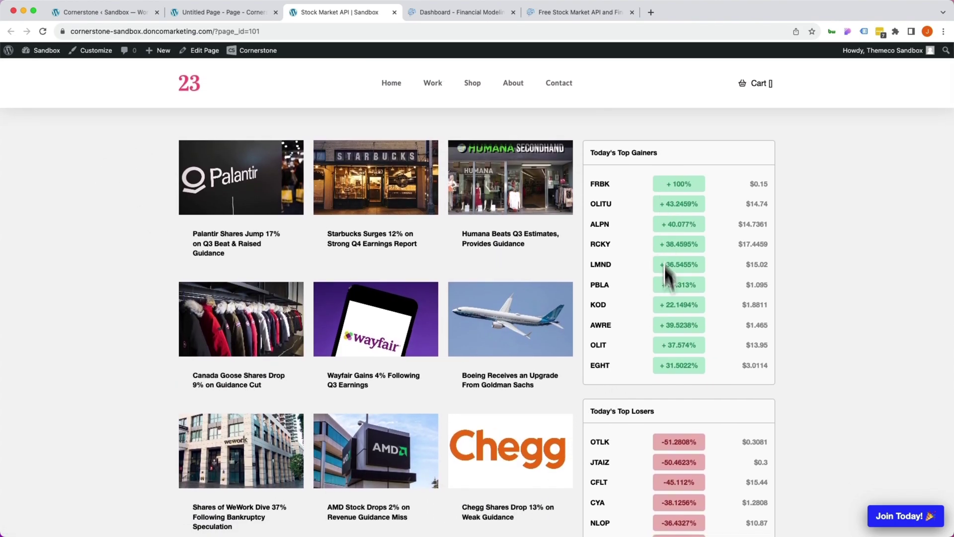
scroll(664, 345, "down", 5)
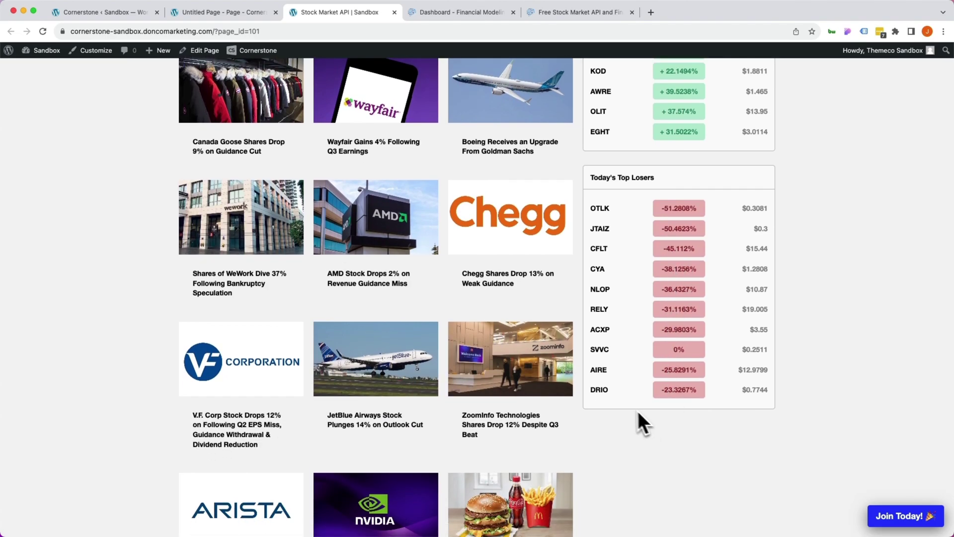
scroll(621, 410, "up", 5)
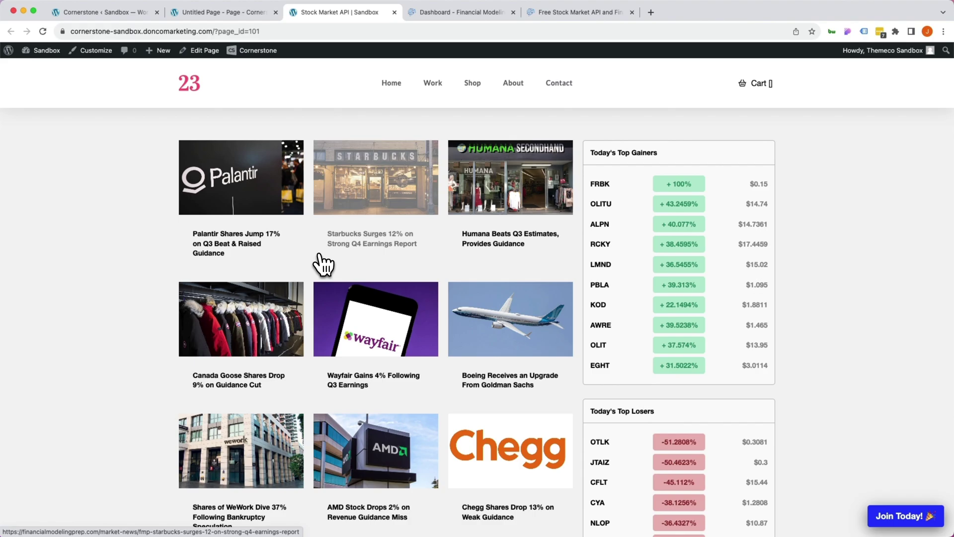
scroll(324, 265, "down", 3)
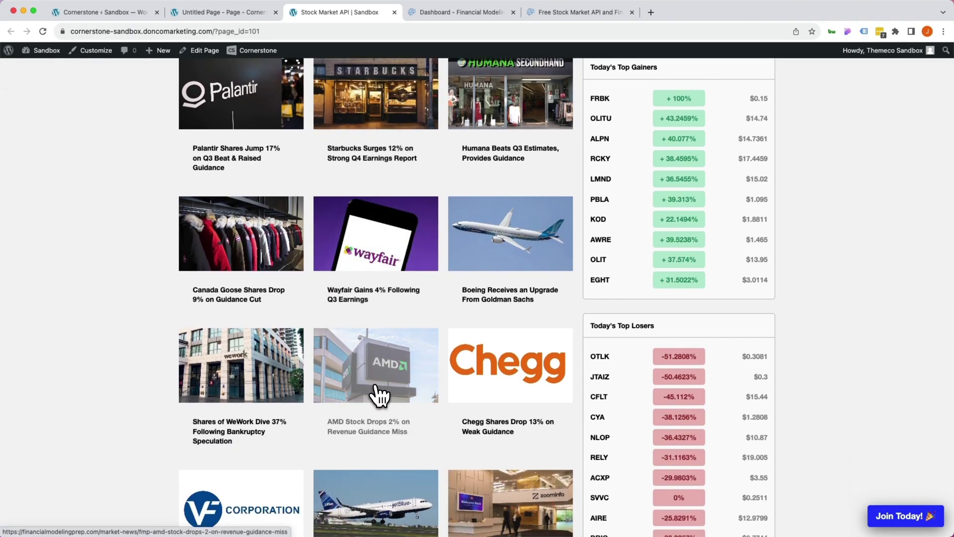
left_click(380, 395)
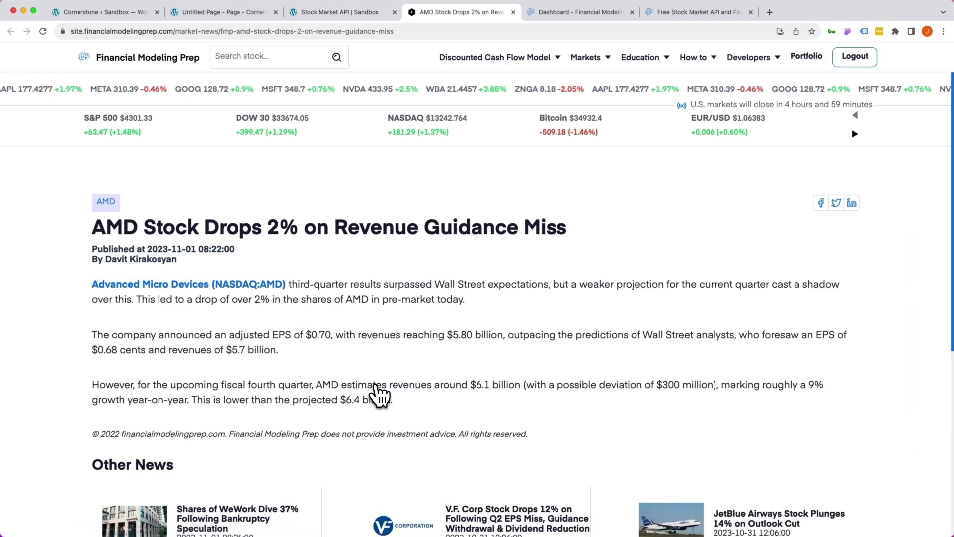
scroll(380, 395, "down", 5)
scroll(379, 395, "up", 5)
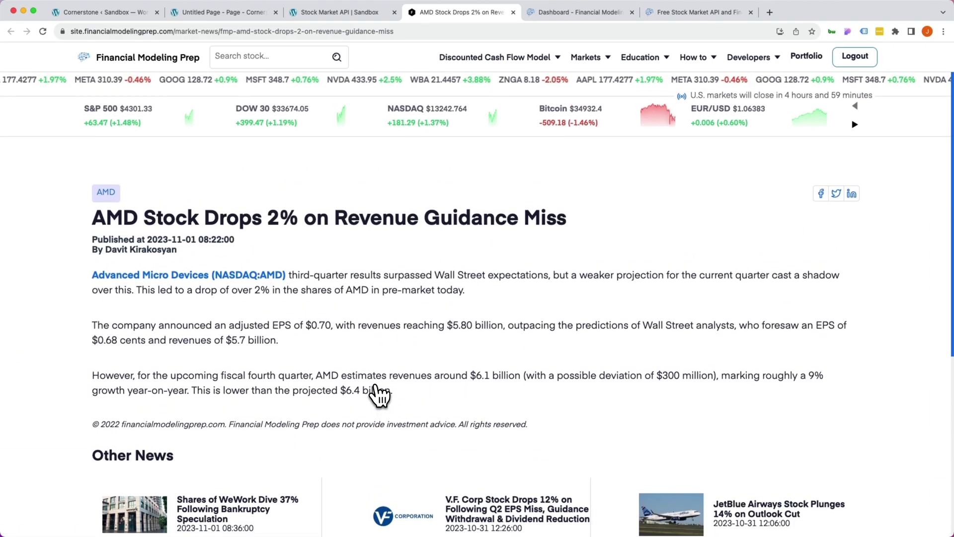
key("super+w")
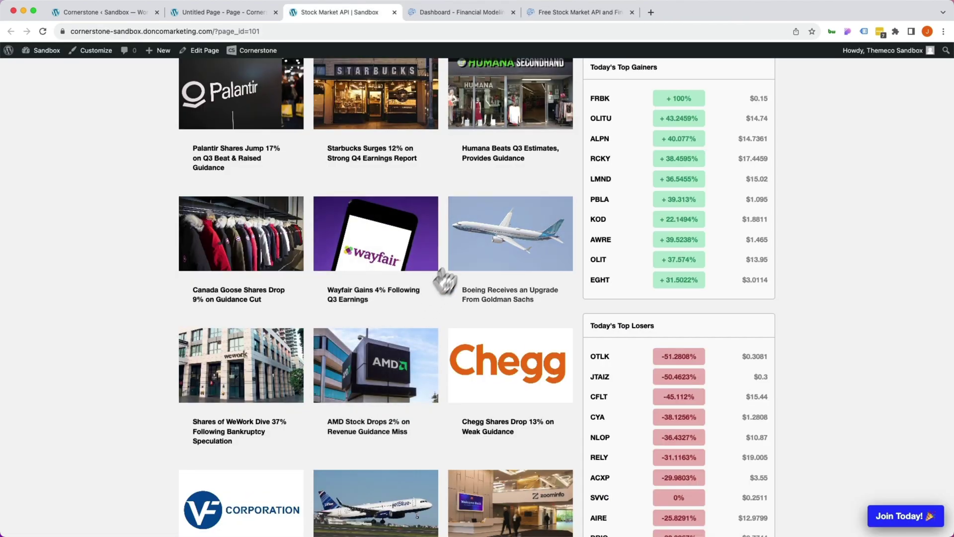
left_click(479, 252)
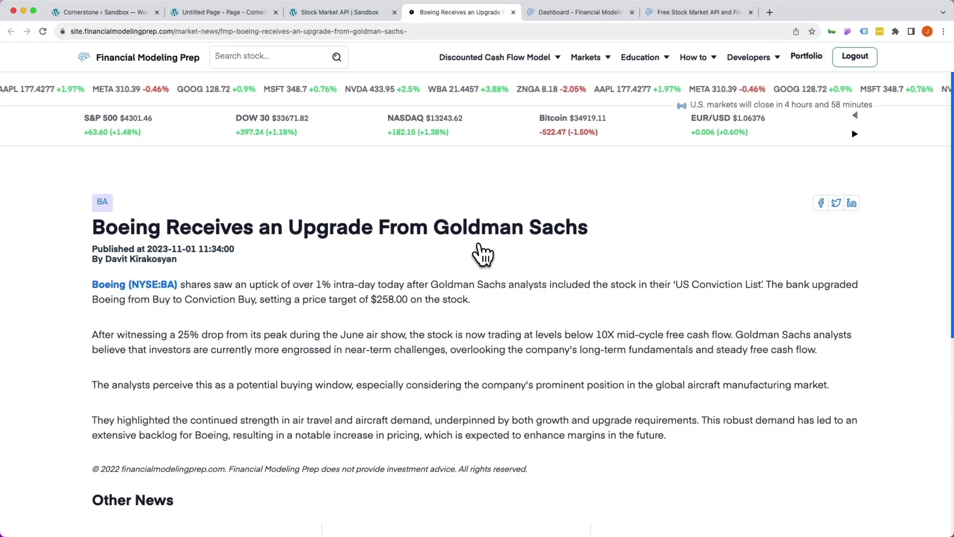
key("super+w")
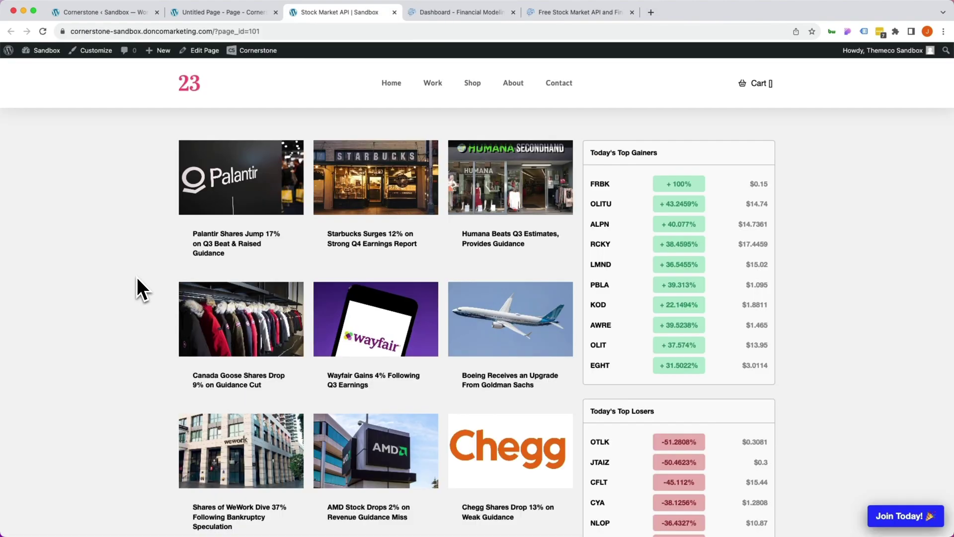